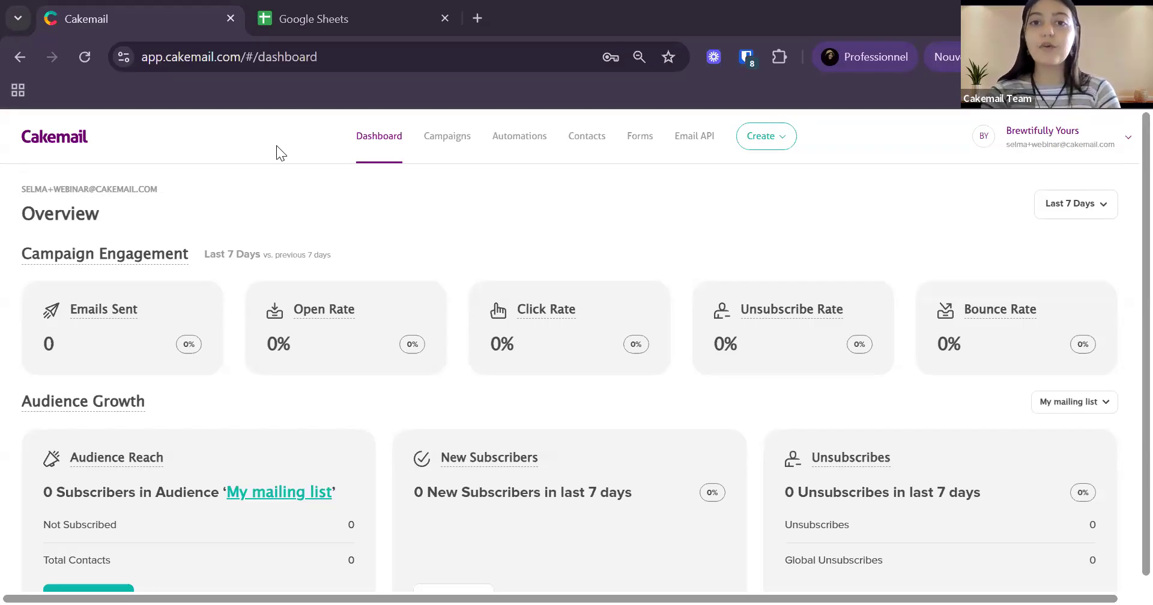
Open the contacts area and start adding contacts to My mailing list
{"action": "left_click", "coordinate": [586, 140]}
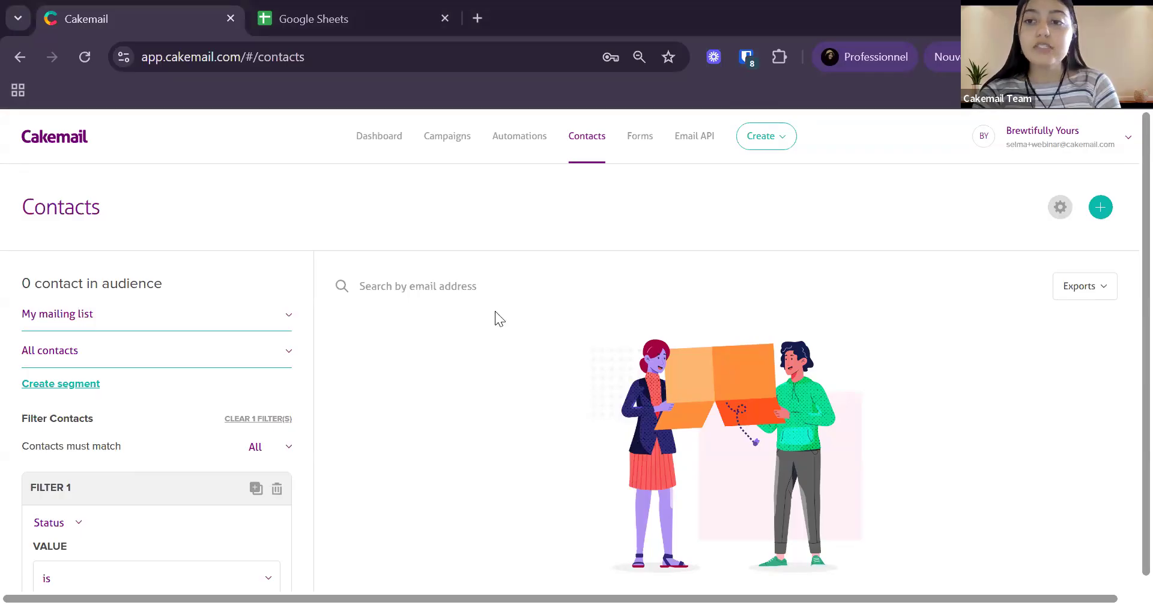
{"action": "left_click", "coordinate": [1101, 208]}
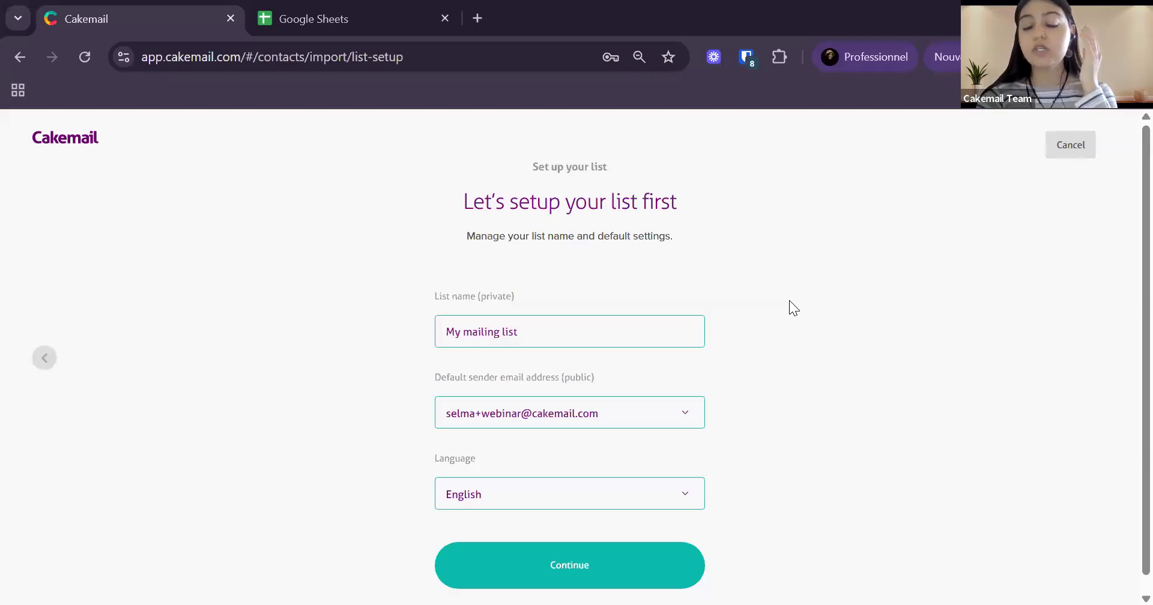
Try to switch the mailing list's default sender to the other available email address, and cancel the list setup
{"action": "scroll", "coordinate": [789, 302], "scroll_direction": "down", "scroll_amount": 1}
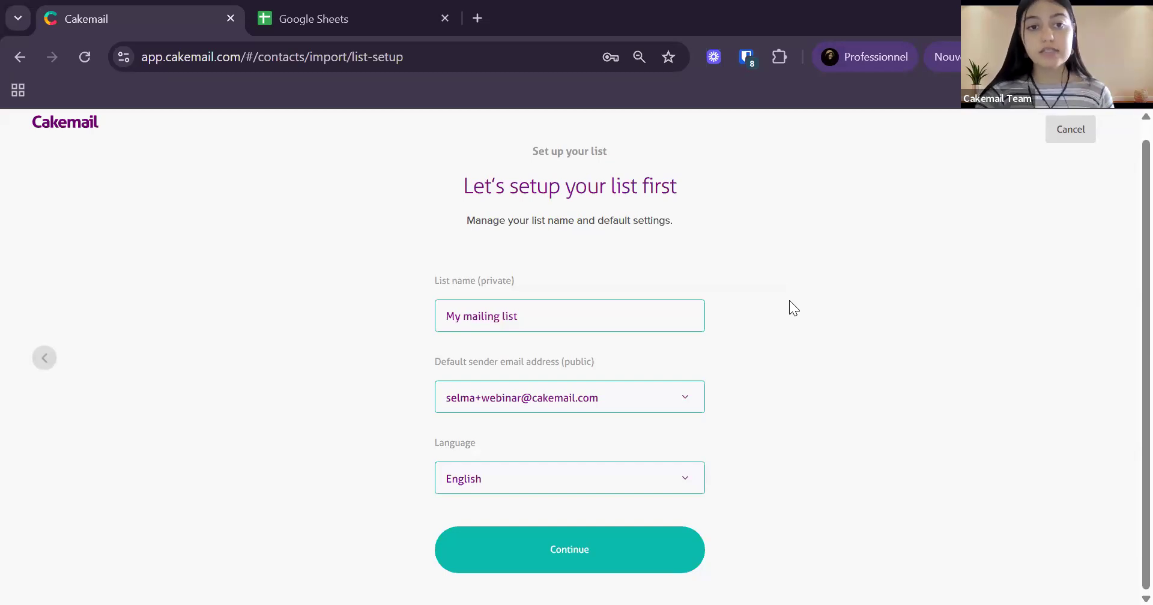
{"action": "left_click", "coordinate": [598, 310]}
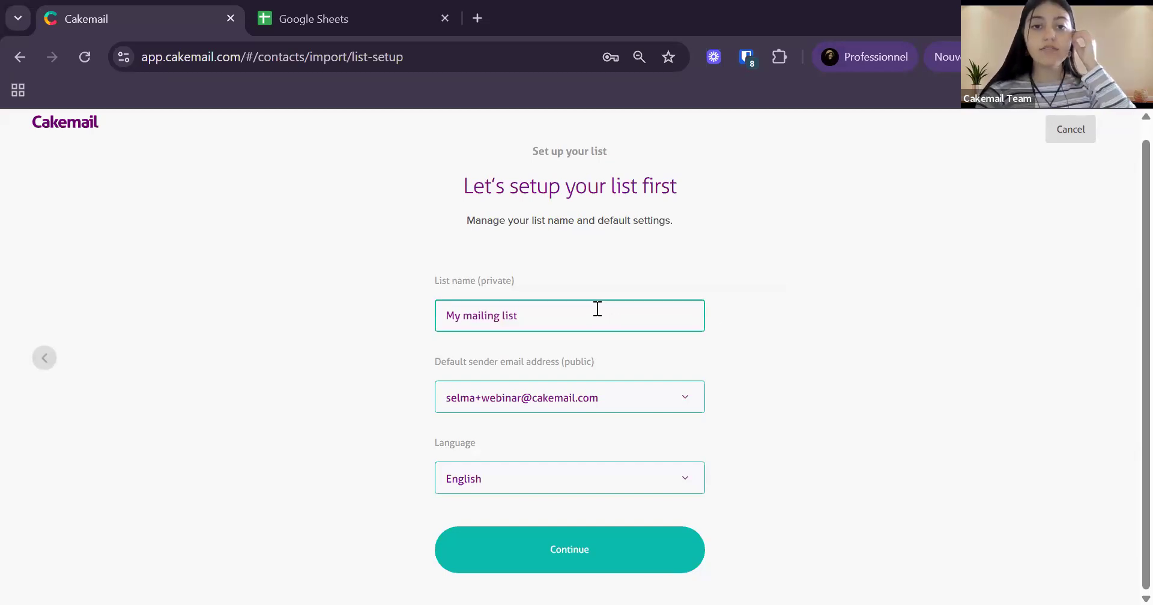
{"action": "left_click_drag", "start_coordinate": [571, 325], "coordinate": [423, 326]}
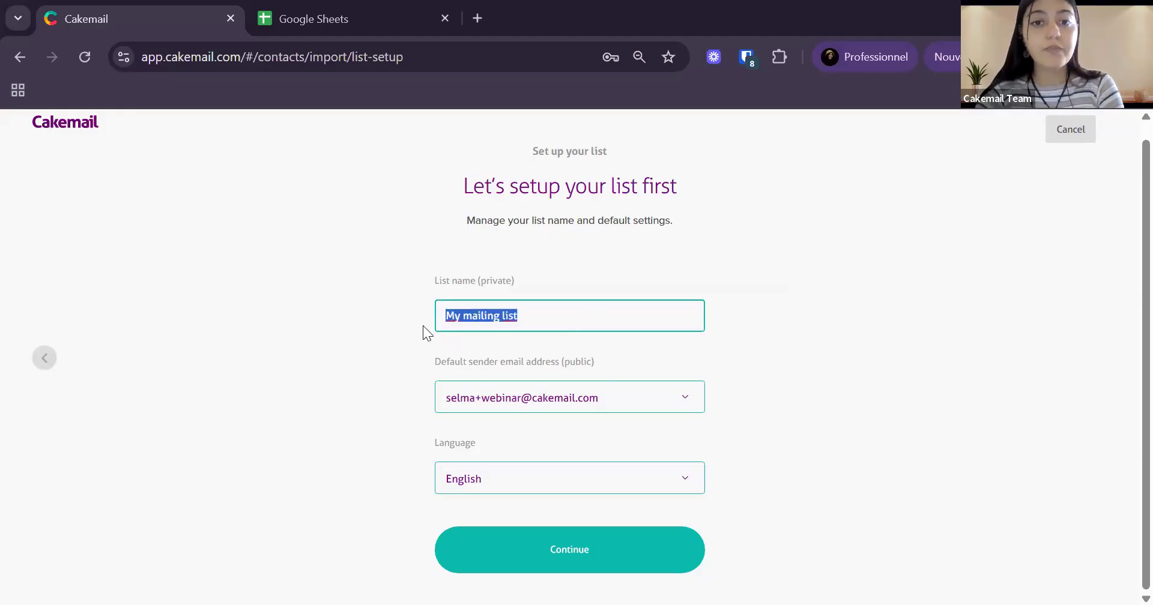
{"action": "left_click", "coordinate": [660, 412]}
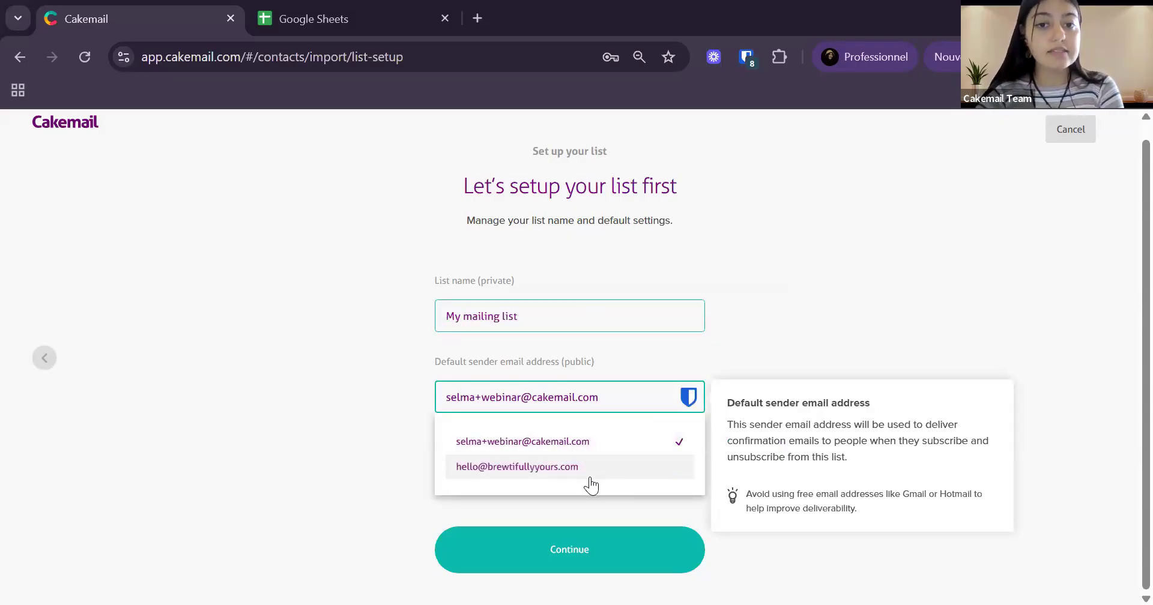
{"action": "left_click", "coordinate": [507, 471]}
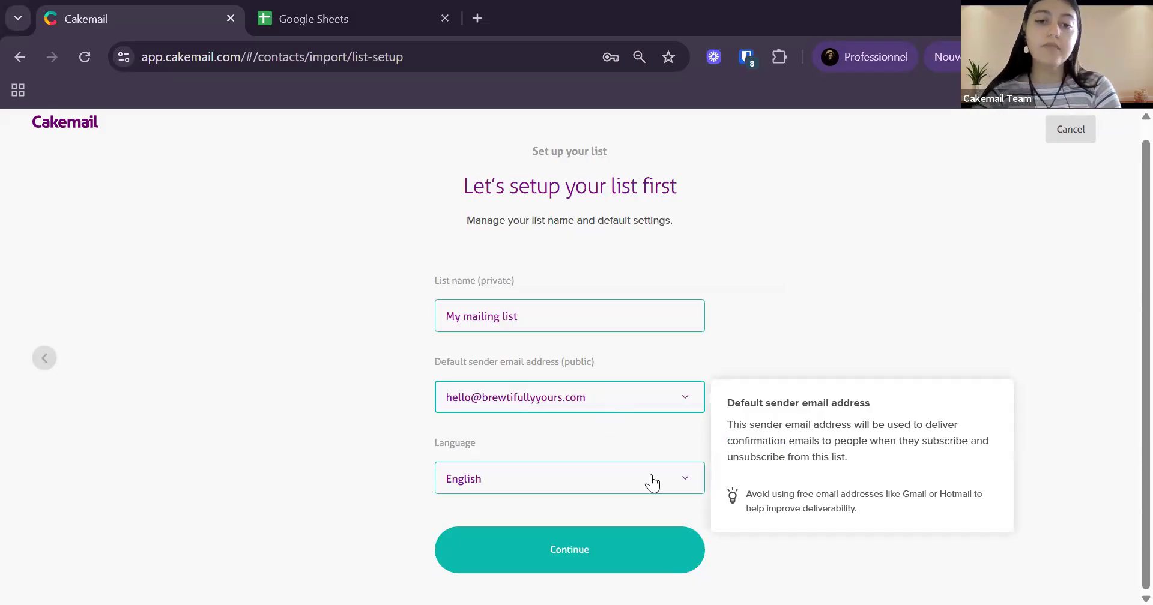
{"action": "left_click", "coordinate": [579, 558]}
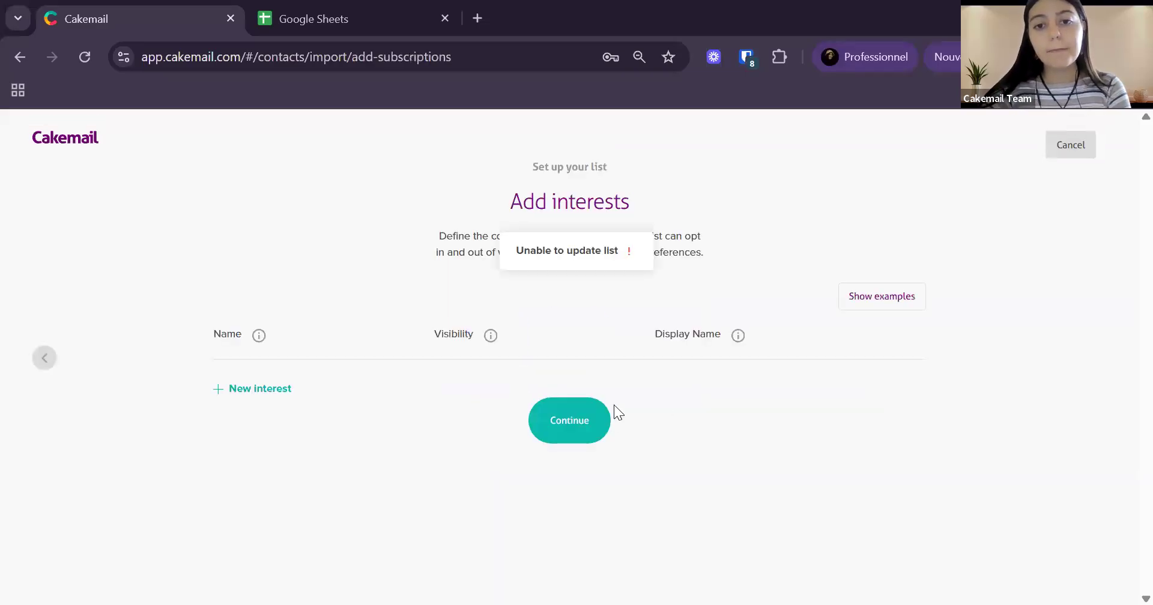
{"action": "left_click", "coordinate": [1085, 163]}
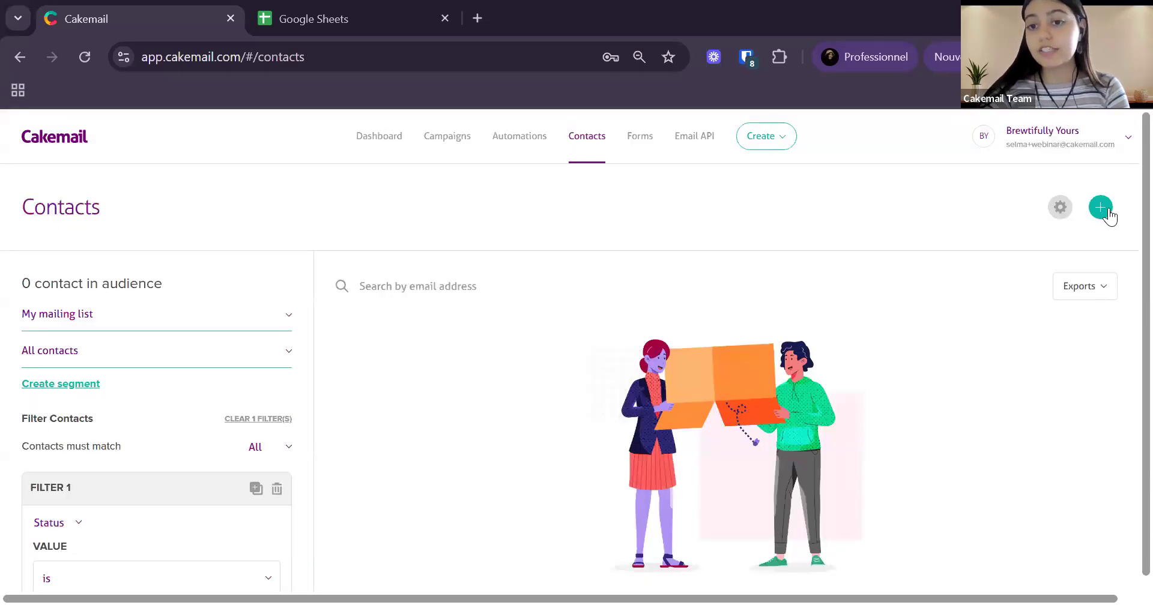
Start adding contacts again, keeping the default list settings and continuing without any interests
{"action": "left_click", "coordinate": [1101, 208]}
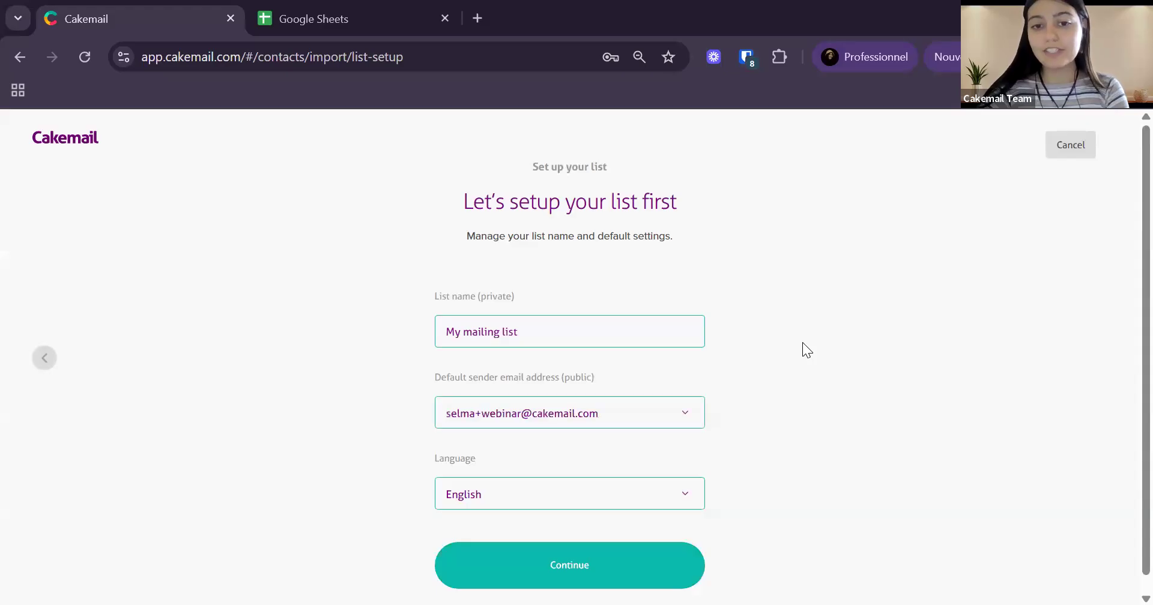
{"action": "scroll", "coordinate": [621, 506], "scroll_direction": "down", "scroll_amount": 1}
{"action": "left_click", "coordinate": [597, 547]}
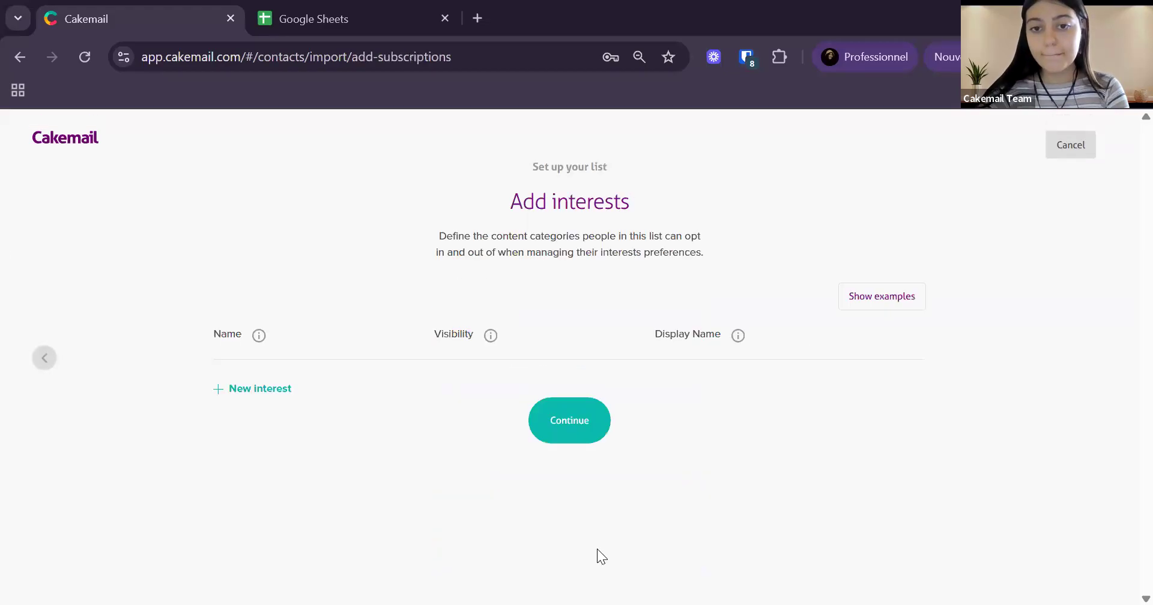
{"action": "left_click", "coordinate": [578, 428]}
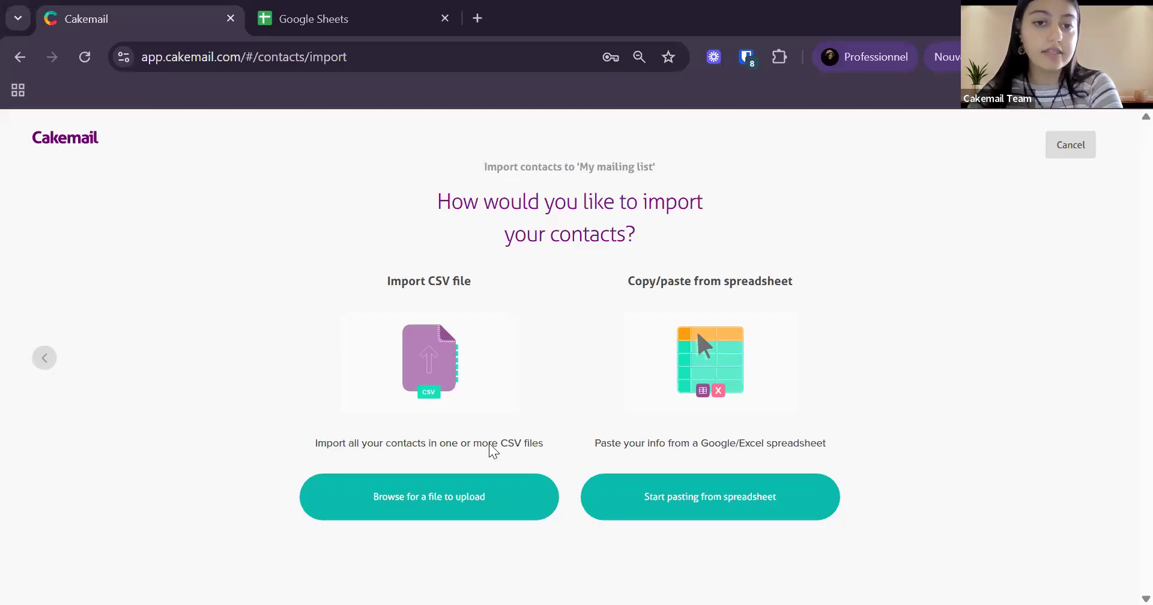
Choose pasting from a spreadsheet as the import method instead of uploading a CSV file
{"action": "left_click", "coordinate": [473, 504]}
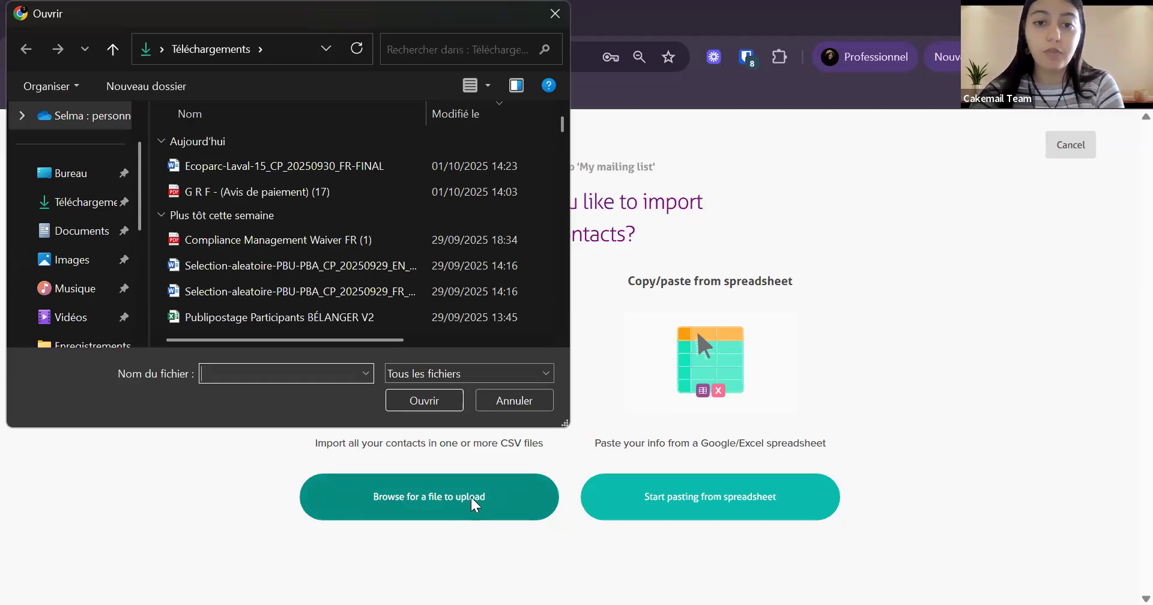
{"action": "left_click", "coordinate": [555, 13]}
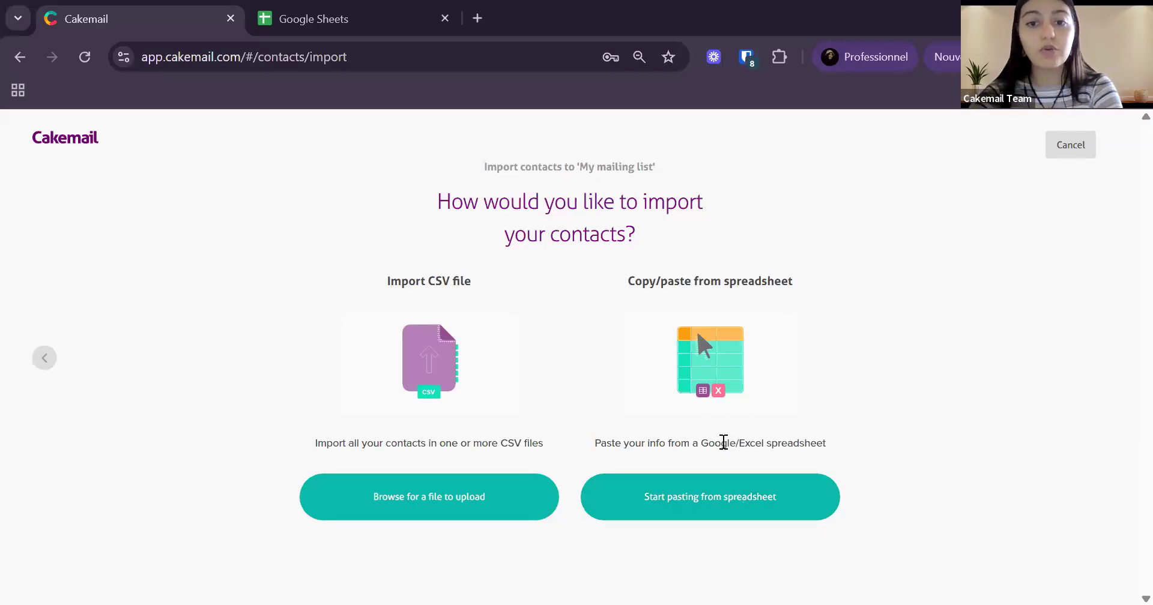
{"action": "left_click", "coordinate": [722, 504]}
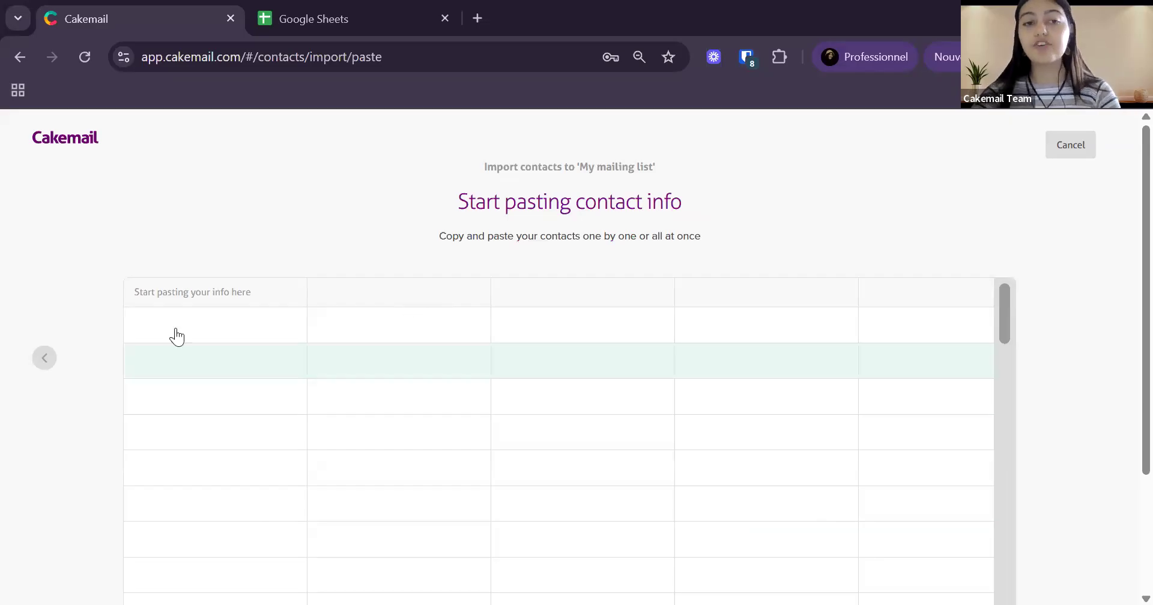
{"action": "left_click", "coordinate": [191, 298]}
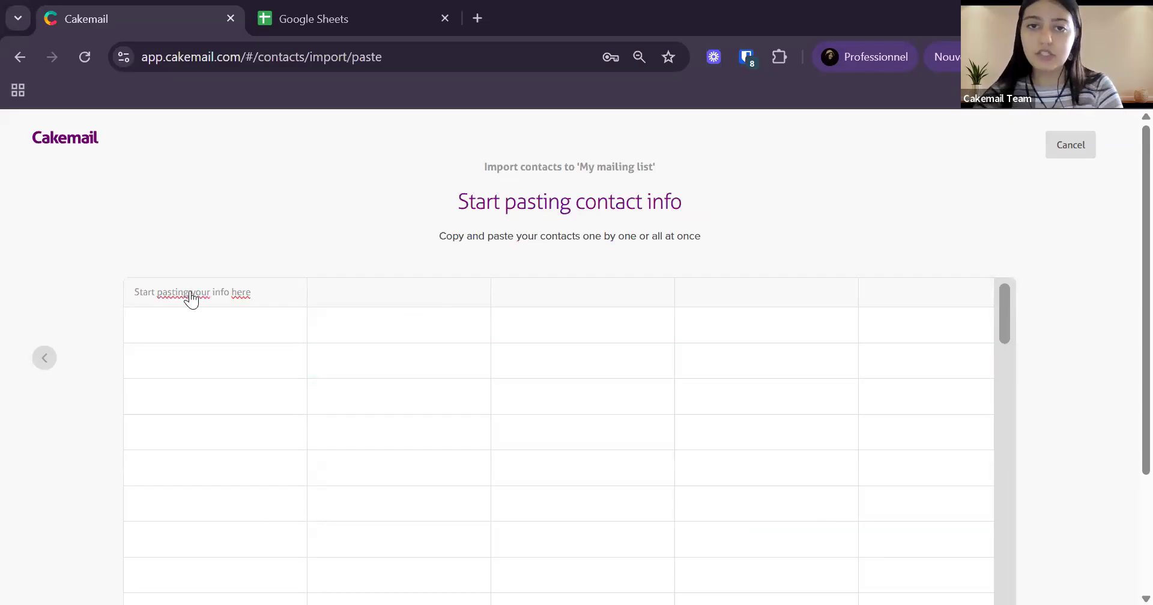
Switch to Google Sheets, open the Brewtifully Yours - Contact list spreadsheet and copy its entire contact table
{"action": "left_click", "coordinate": [329, 24]}
{"action": "scroll", "coordinate": [300, 472], "scroll_direction": "down", "scroll_amount": 1}
{"action": "left_click", "coordinate": [295, 478]}
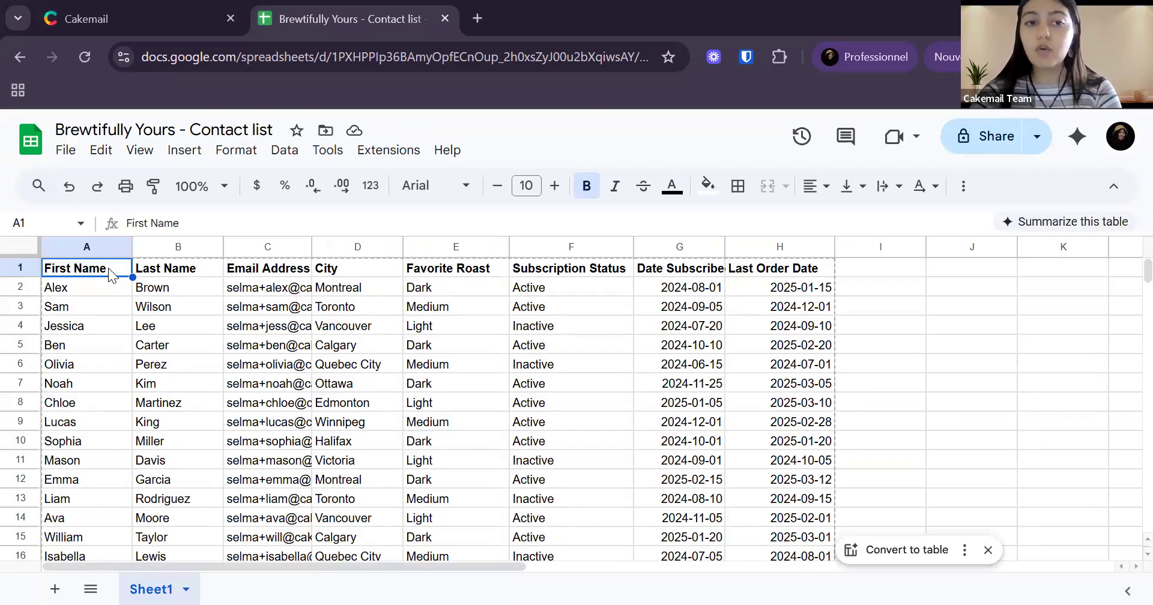
{"action": "key", "text": "ctrl+a"}
{"action": "key", "text": "ctrl+c"}
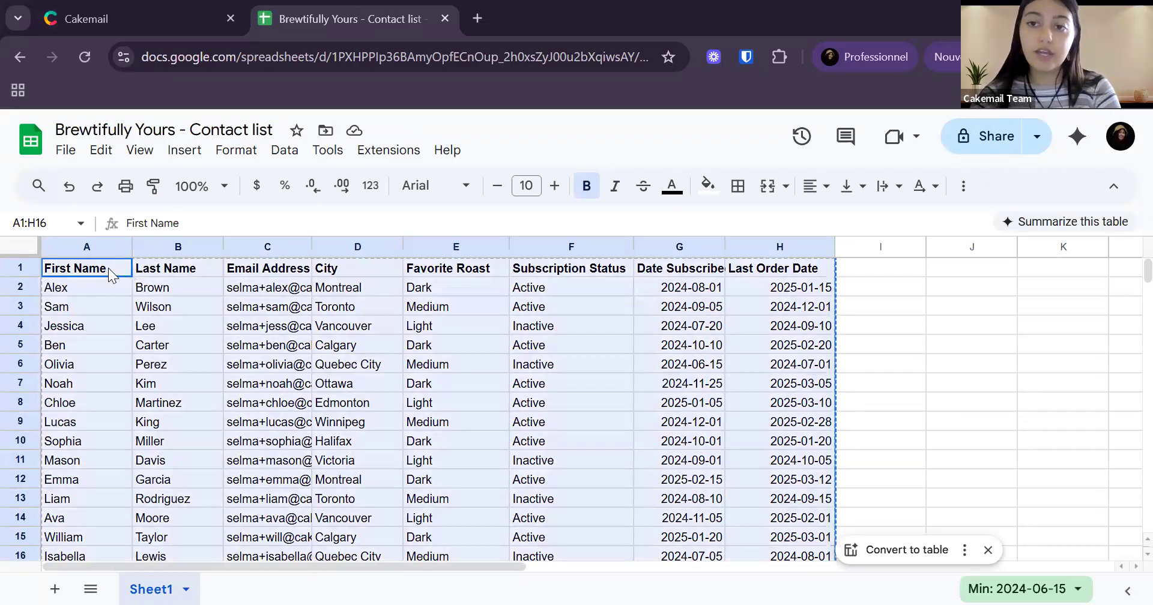
Return to Cakemail and paste the copied contact table into the import grid, starting at its first header cell
{"action": "left_click", "coordinate": [109, 8]}
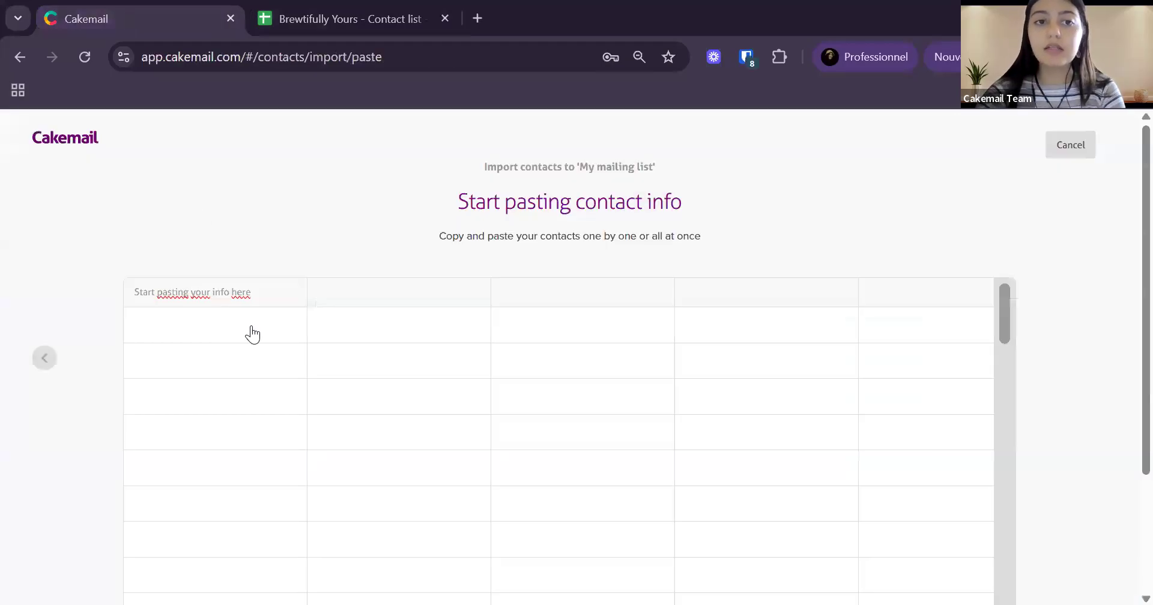
{"action": "left_click_drag", "start_coordinate": [241, 300], "coordinate": [122, 302]}
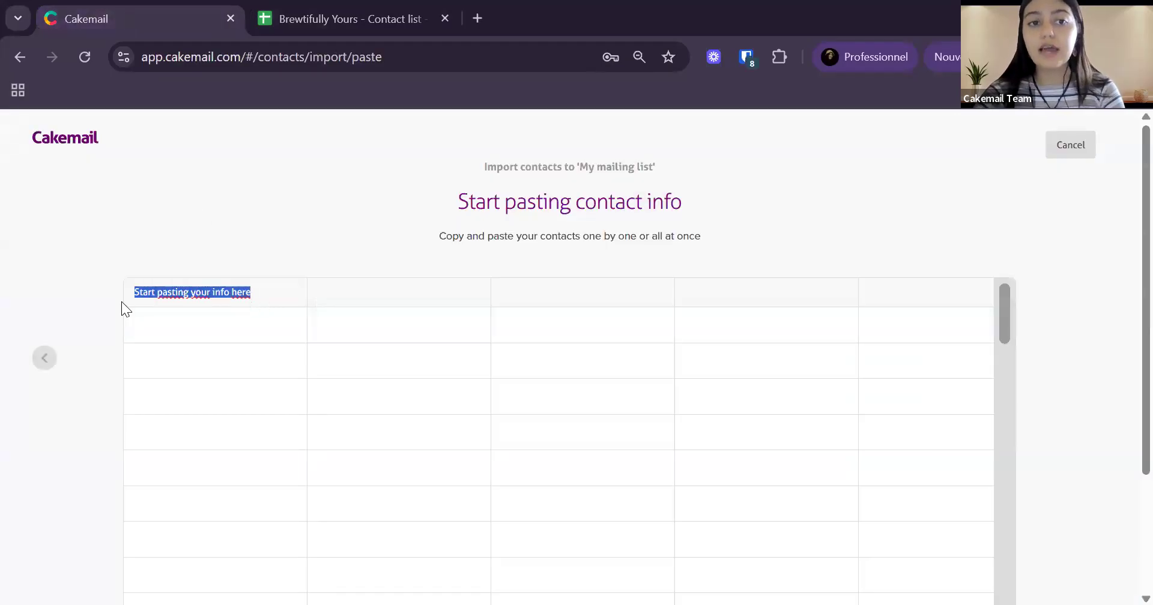
{"action": "left_click", "coordinate": [161, 300]}
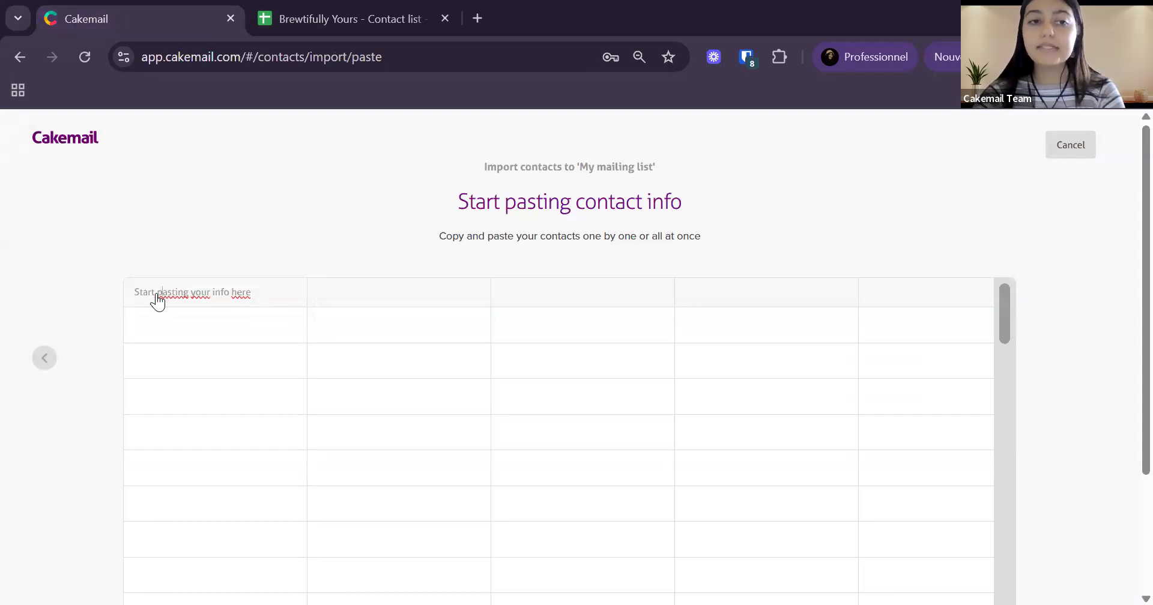
{"action": "key", "text": "ctrl+v"}
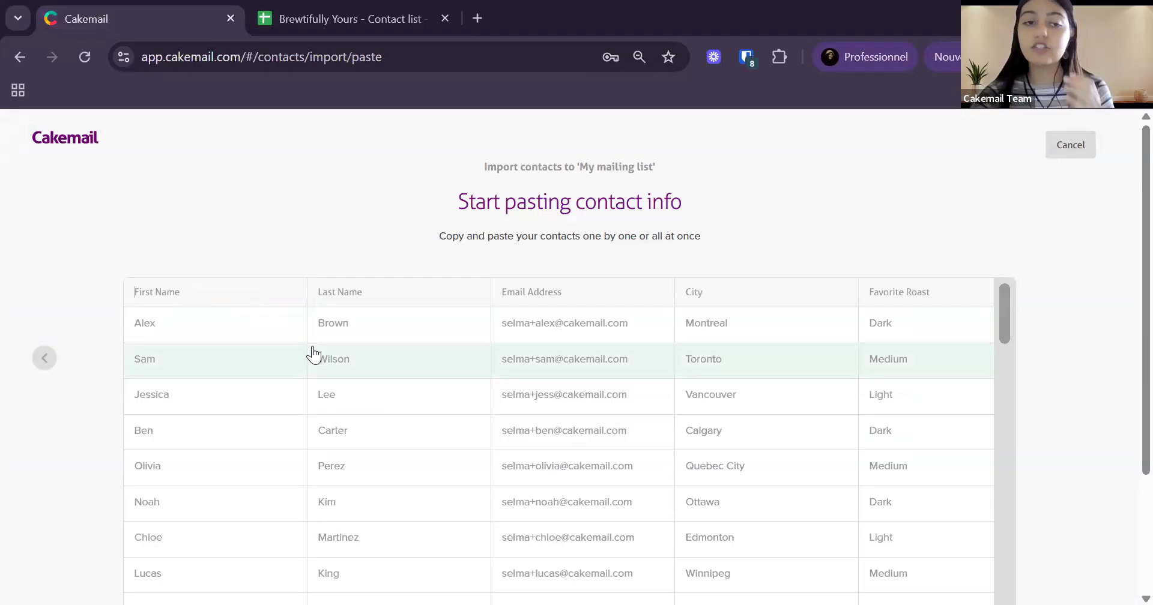
Check the pasted contact rows and continue to the selection of column names
{"action": "scroll", "coordinate": [313, 354], "scroll_direction": "down", "scroll_amount": 2}
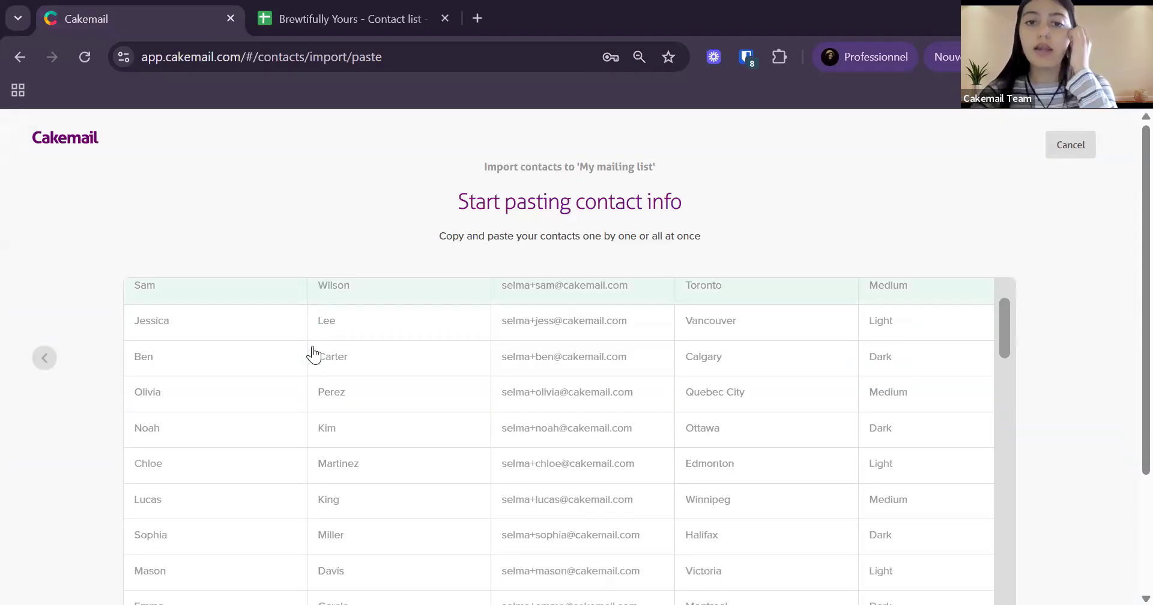
{"action": "scroll", "coordinate": [313, 353], "scroll_direction": "up", "scroll_amount": 2}
{"action": "scroll", "coordinate": [321, 334], "scroll_direction": "down", "scroll_amount": 10}
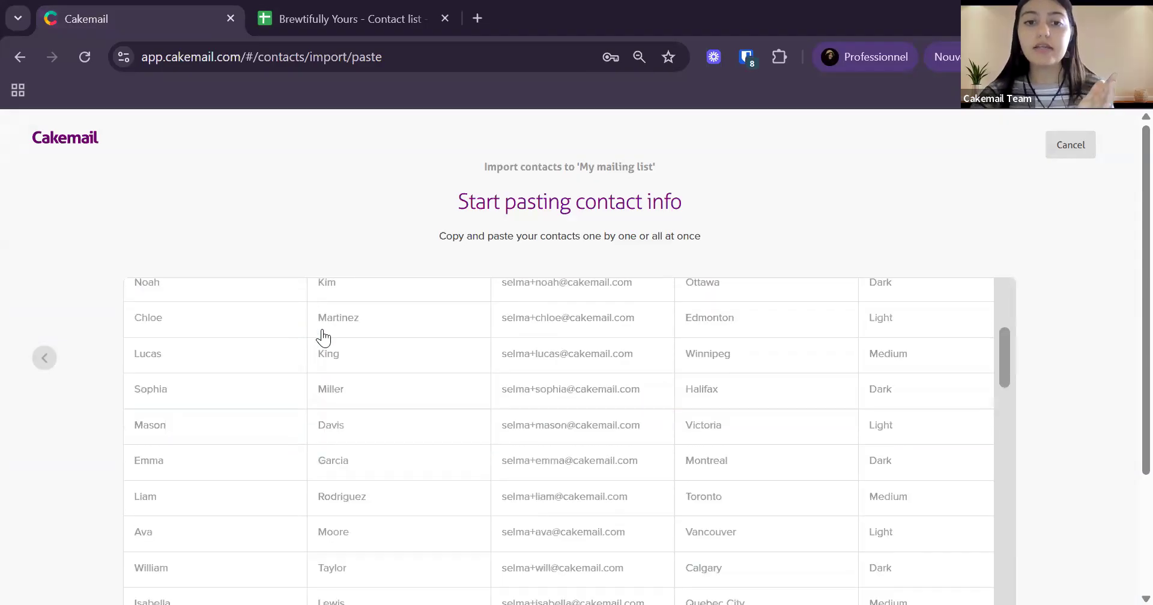
{"action": "scroll", "coordinate": [363, 220], "scroll_direction": "down", "scroll_amount": 3}
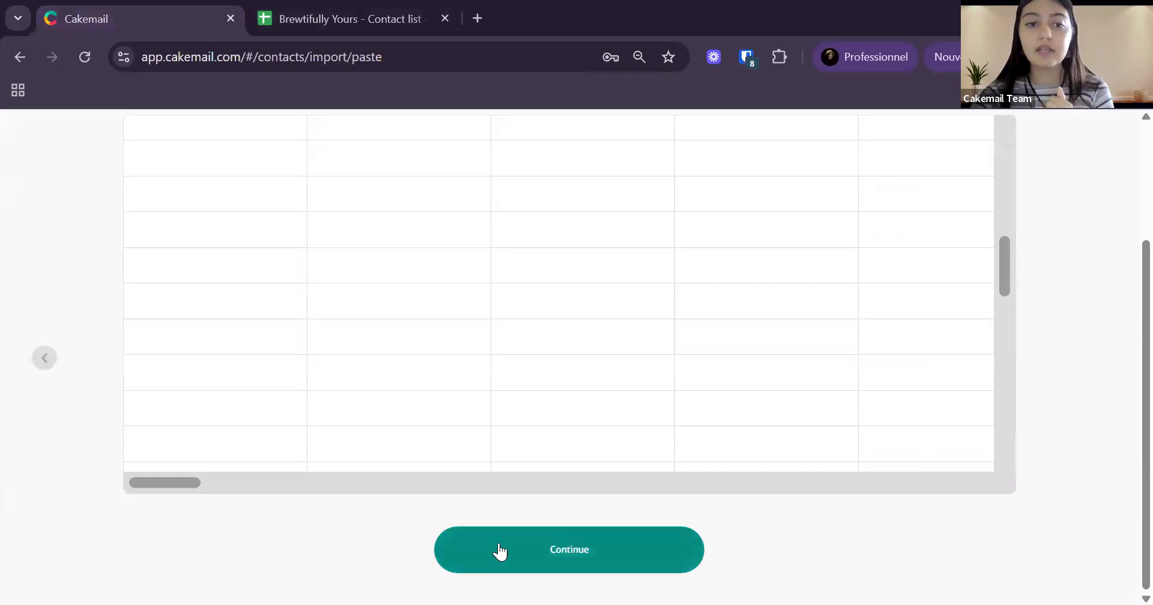
{"action": "left_click", "coordinate": [499, 551]}
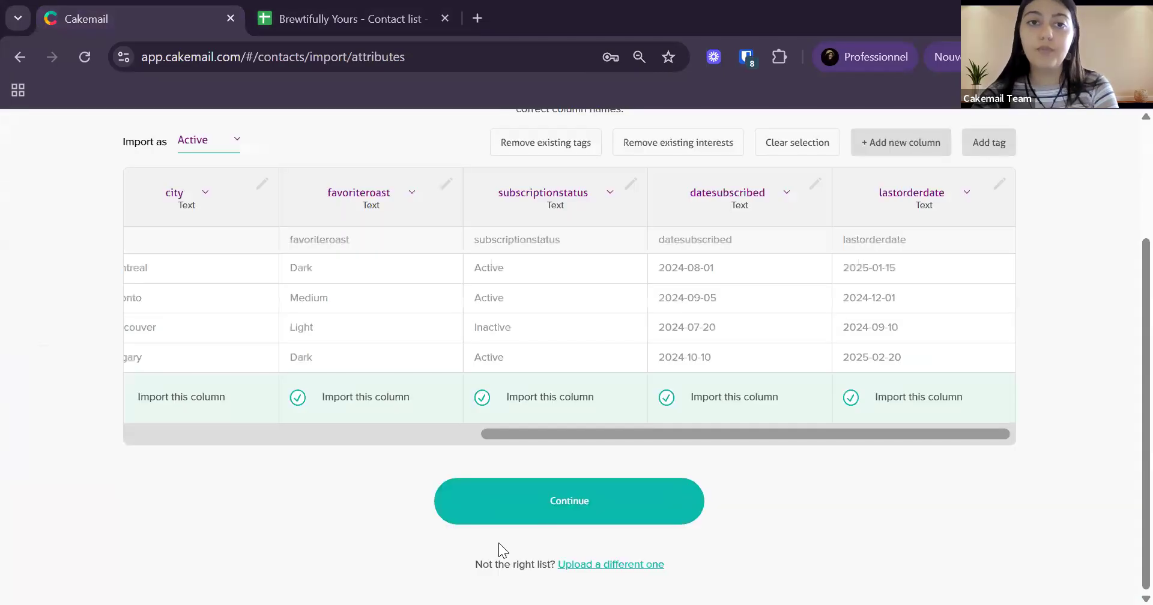
Review the detected columns and assign the emailaddress column to the email field
{"action": "scroll", "coordinate": [492, 449], "scroll_direction": "up", "scroll_amount": 1}
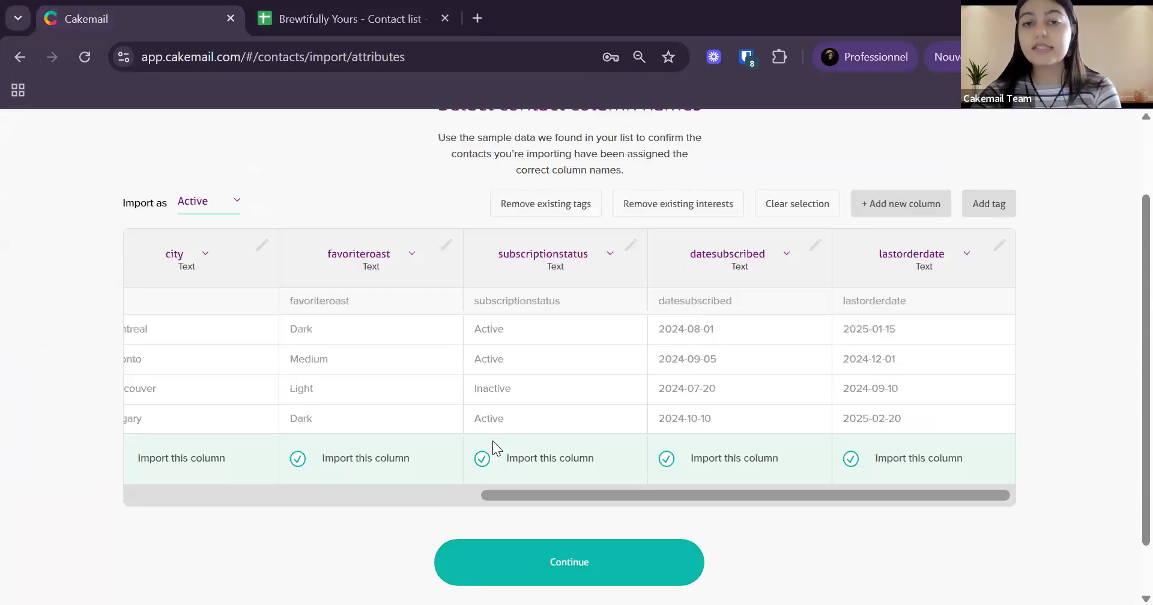
{"action": "scroll", "coordinate": [492, 441], "scroll_direction": "left", "scroll_amount": 1}
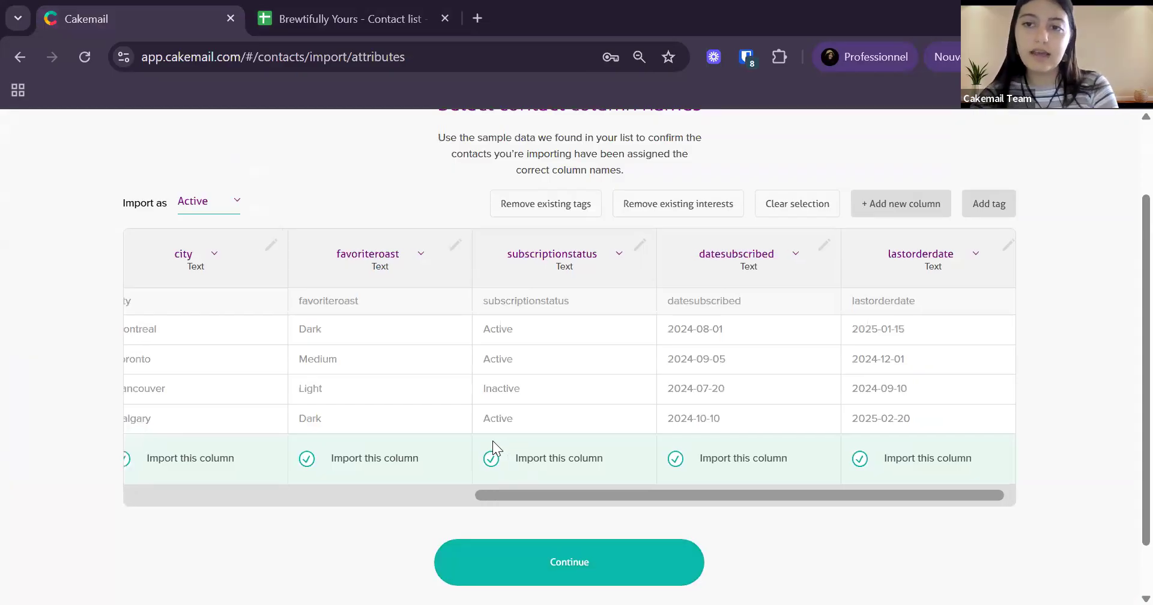
{"action": "scroll", "coordinate": [492, 440], "scroll_direction": "up", "scroll_amount": 1}
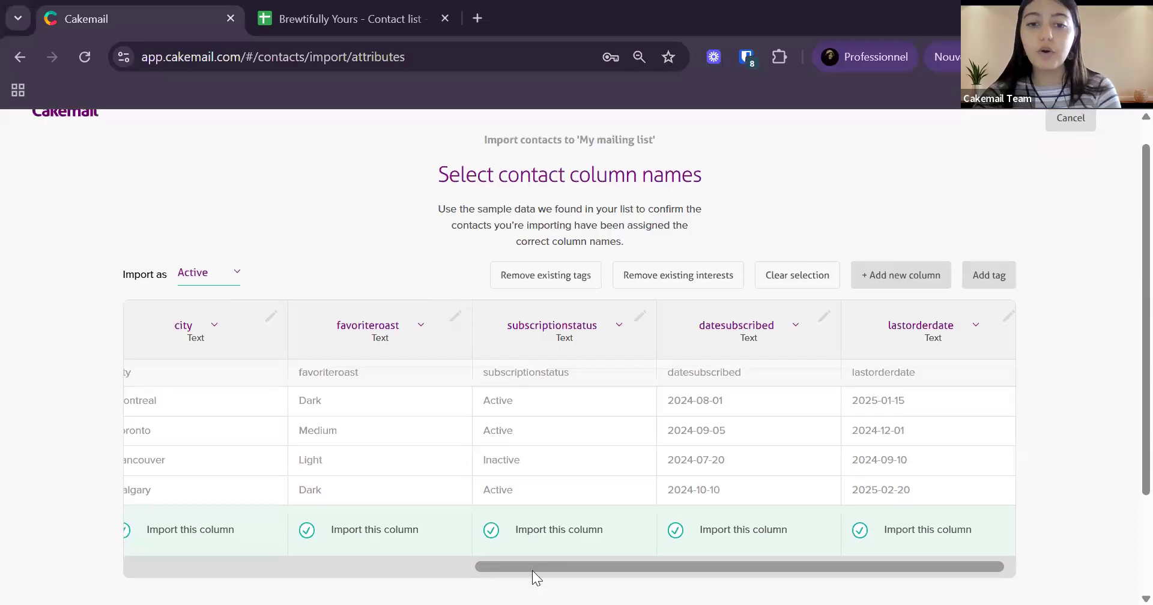
{"action": "left_click", "coordinate": [310, 573]}
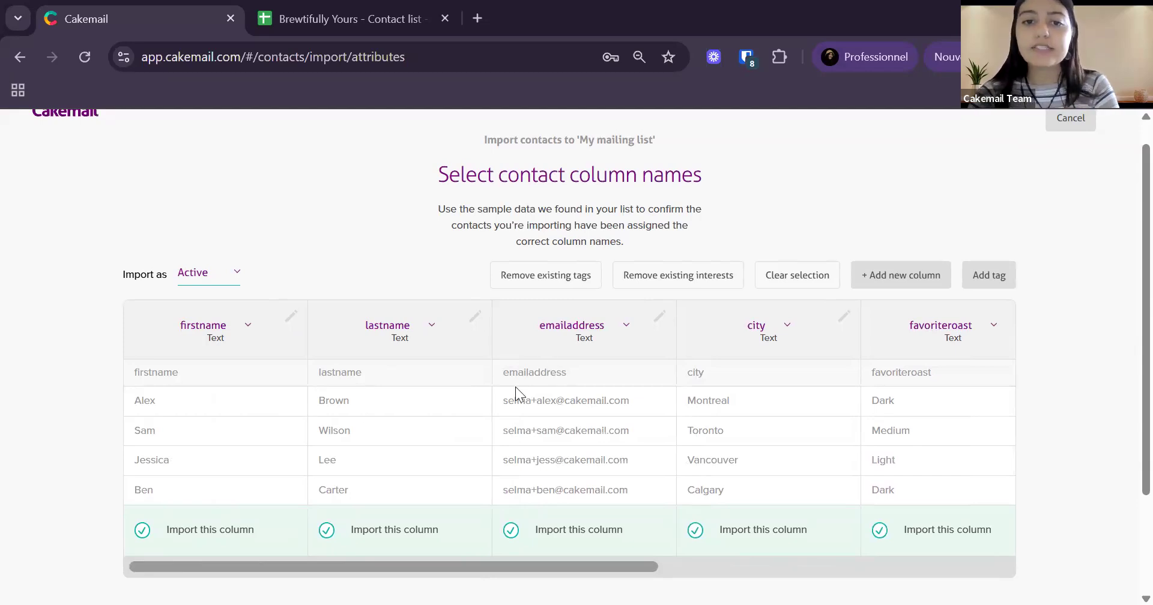
{"action": "left_click", "coordinate": [627, 334]}
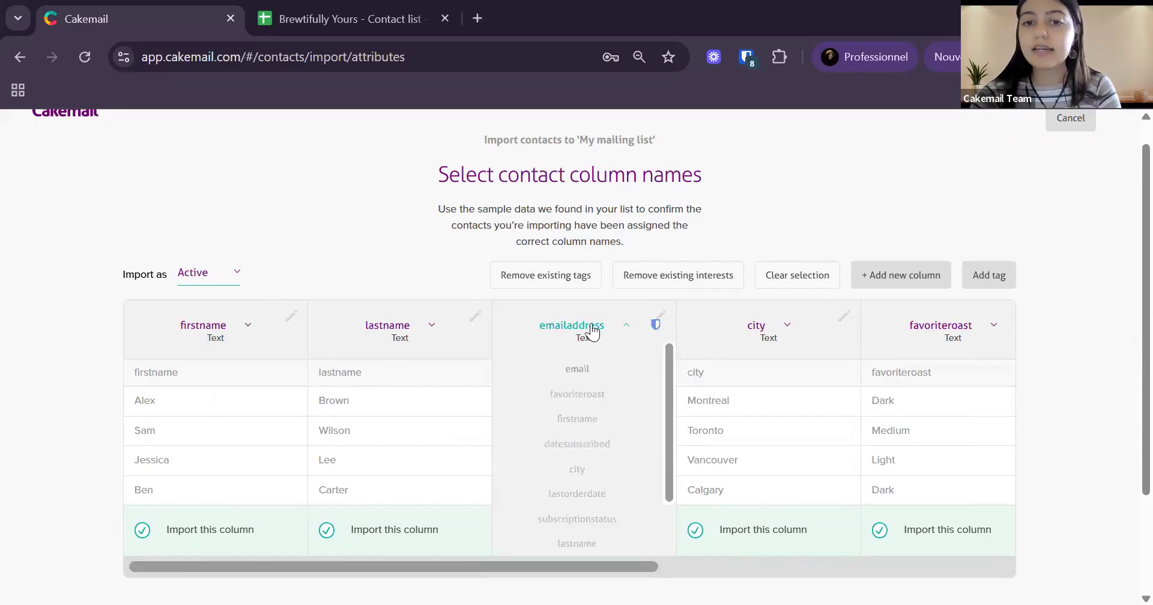
{"action": "left_click", "coordinate": [575, 373]}
Inspect the subscriptionstatus column's name, value type and fill value settings, and leave them without saving
{"action": "left_click_drag", "start_coordinate": [545, 572], "coordinate": [637, 558]}
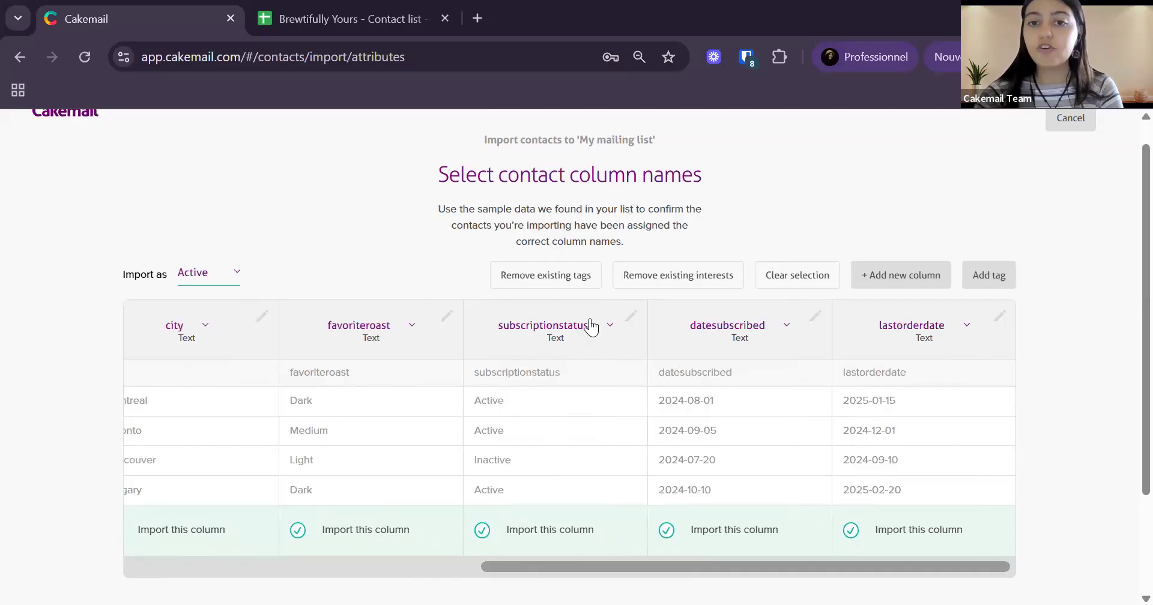
{"action": "left_click", "coordinate": [631, 317]}
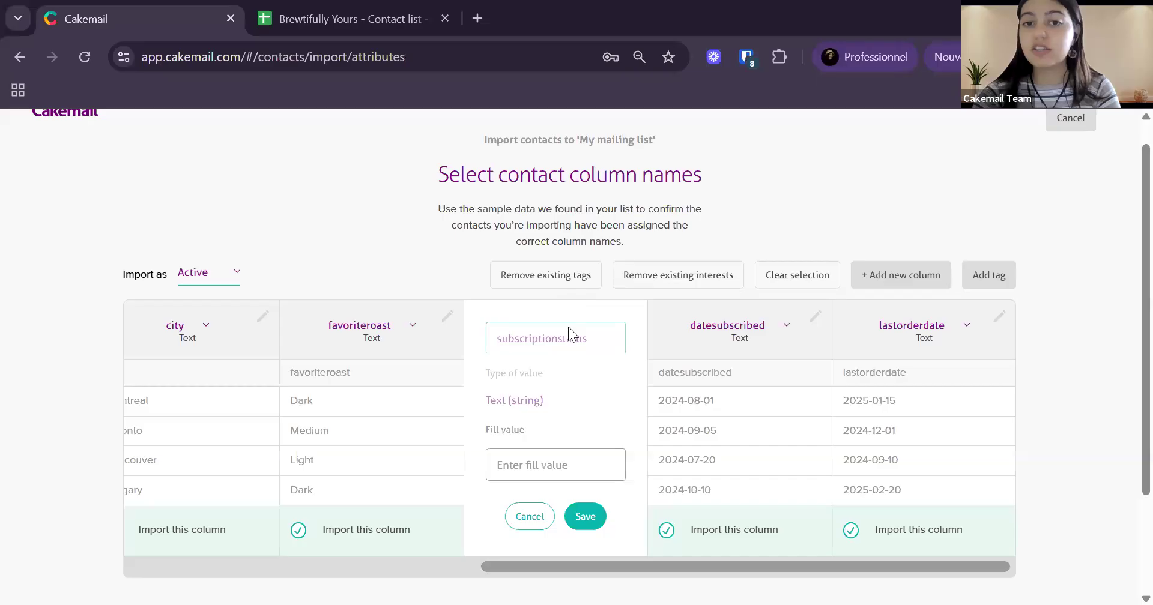
{"action": "left_click", "coordinate": [530, 517]}
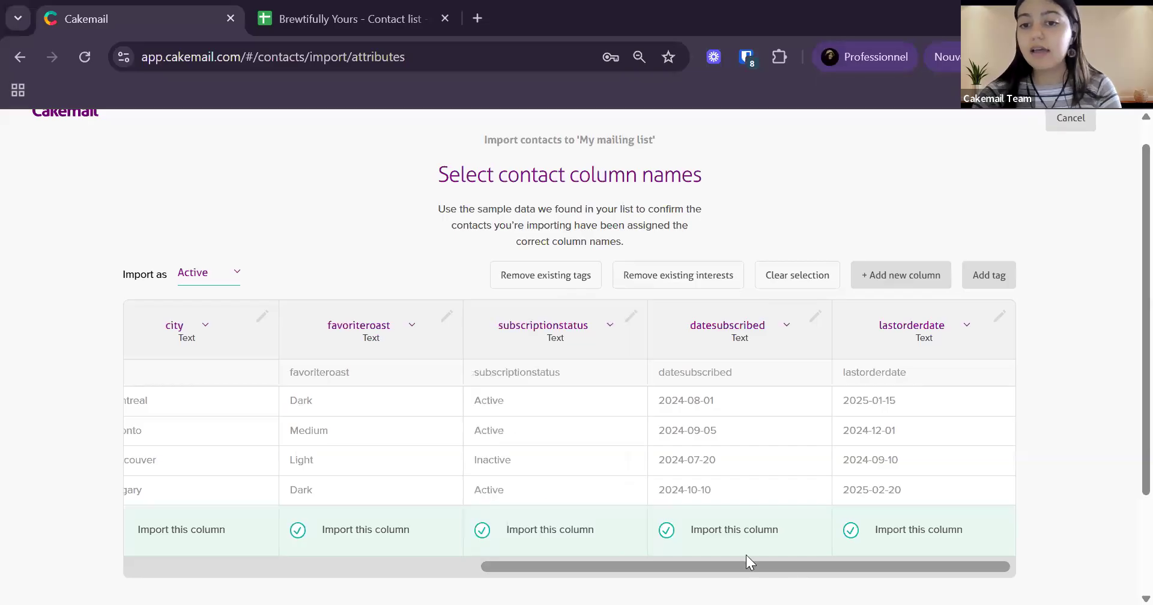
{"action": "left_click", "coordinate": [349, 566]}
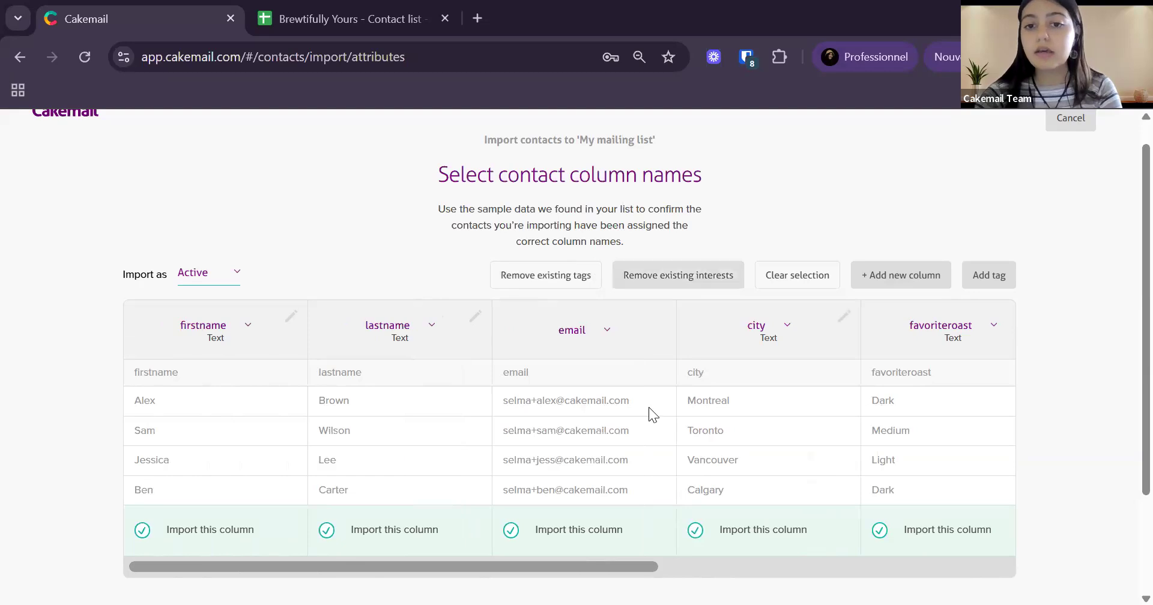
Accept the assigned contact columns, confirm having full permission to email these contacts, and run the import
{"action": "scroll", "coordinate": [648, 407], "scroll_direction": "down", "scroll_amount": 2}
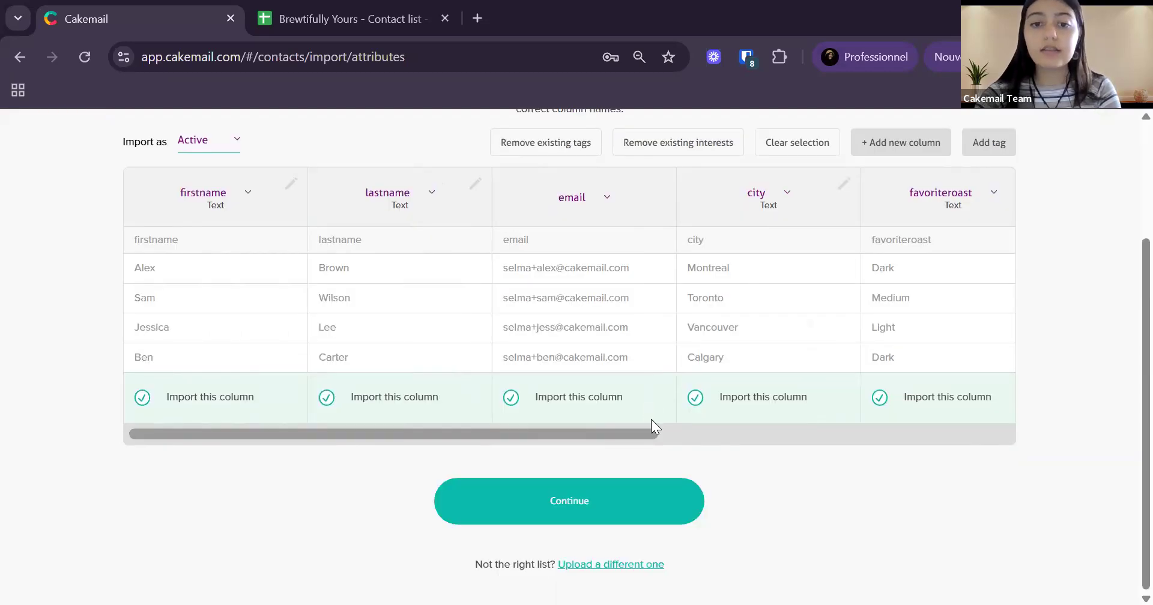
{"action": "left_click", "coordinate": [616, 490]}
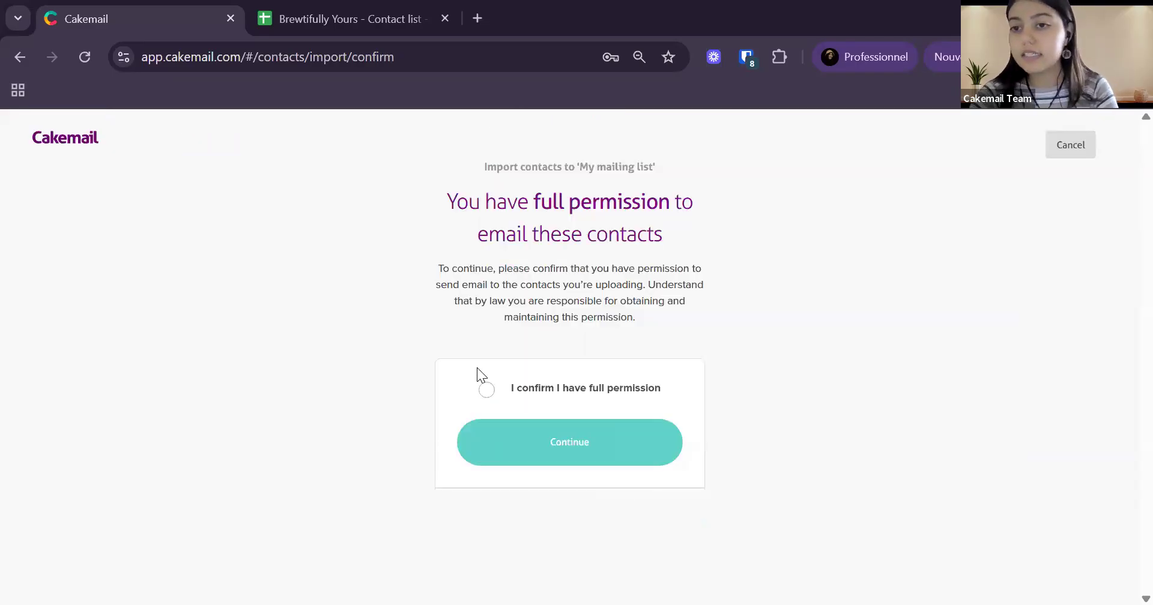
{"action": "left_click", "coordinate": [488, 391]}
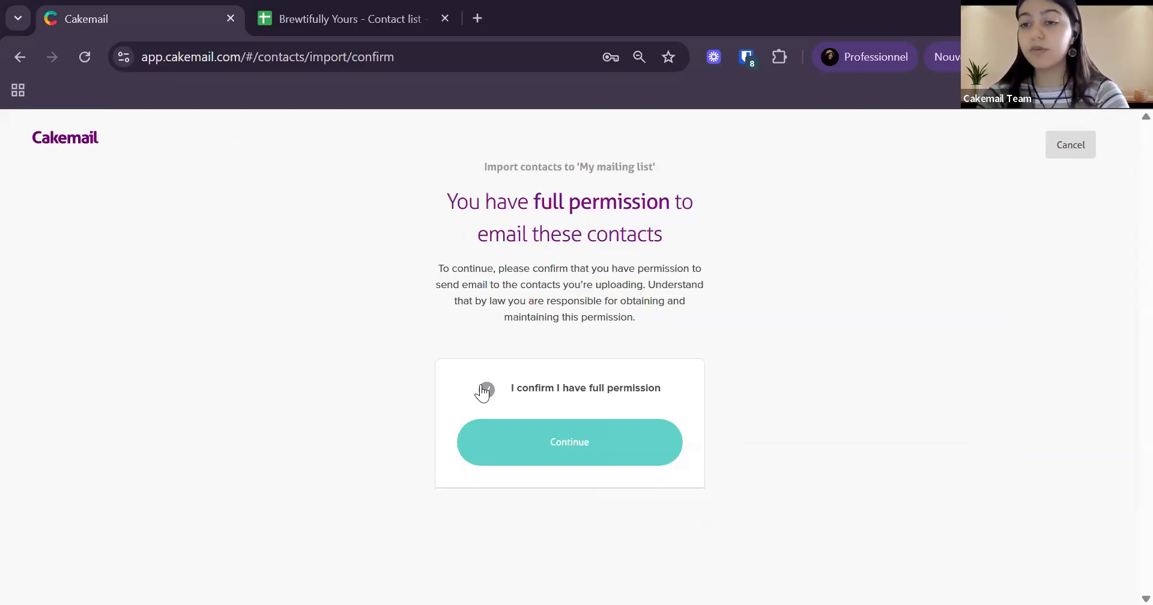
{"action": "left_click", "coordinate": [486, 391]}
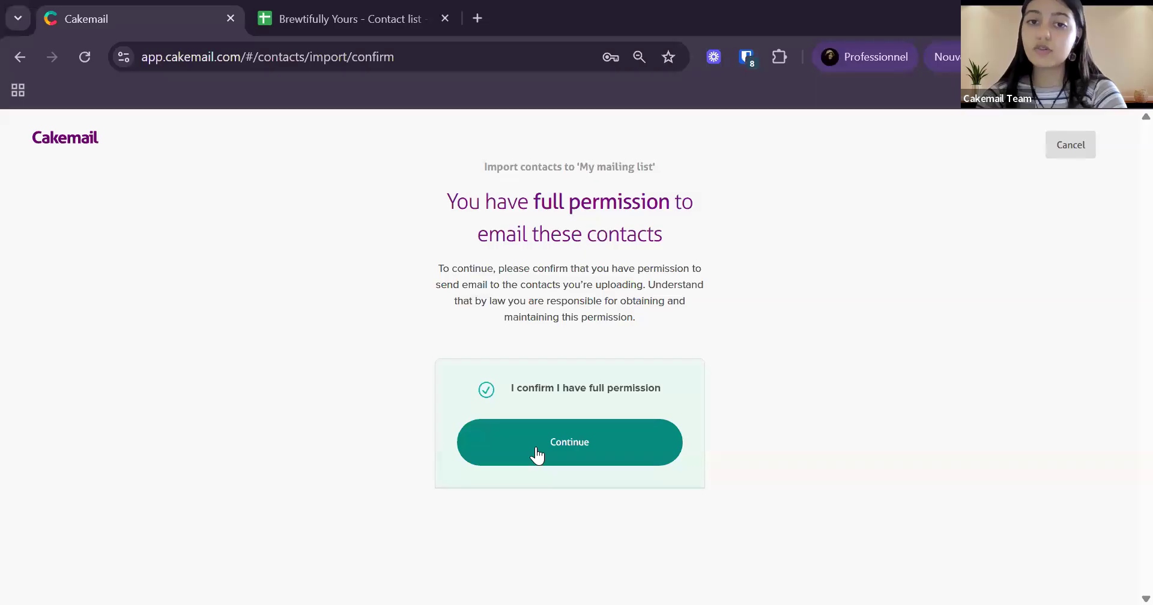
{"action": "left_click", "coordinate": [537, 455]}
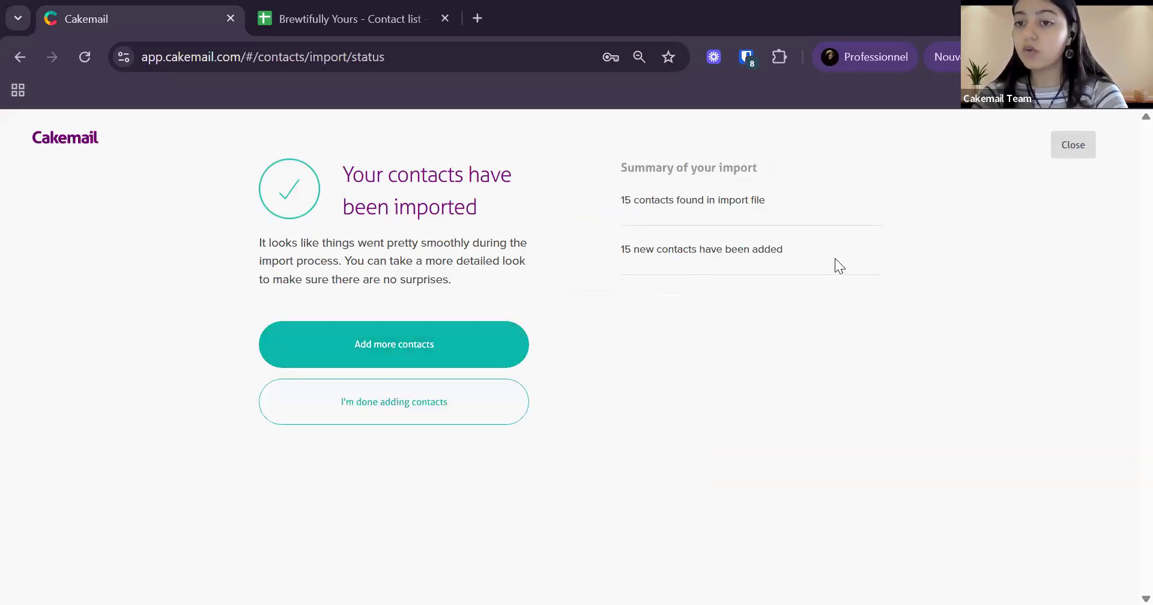
Close the import summary and check the imported contacts in My mailing list
{"action": "left_click", "coordinate": [1086, 145]}
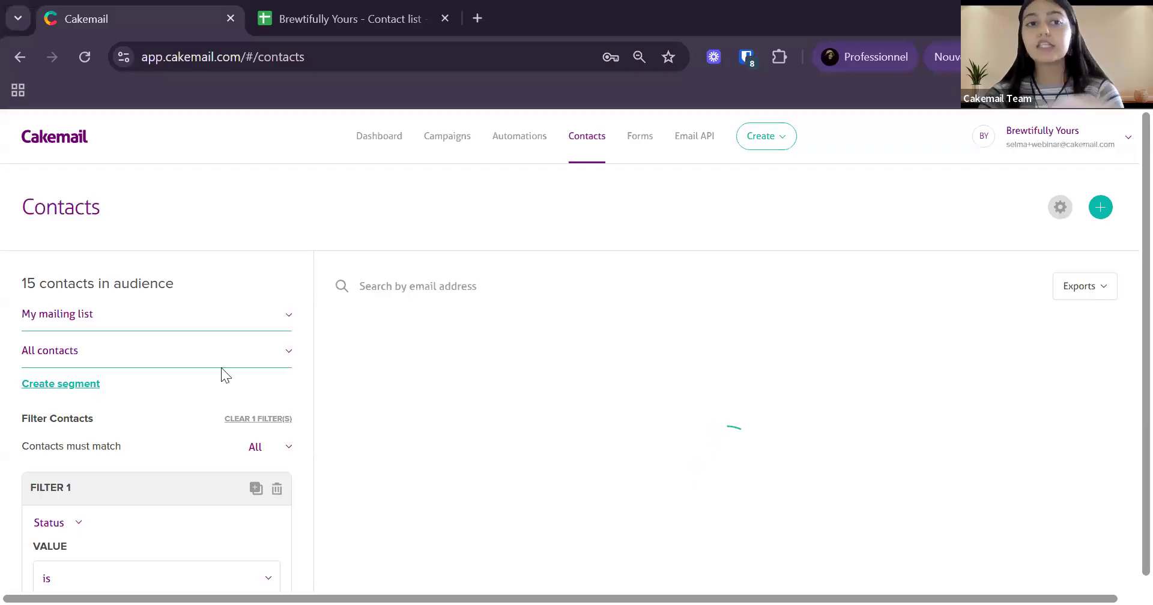
{"action": "left_click_drag", "start_coordinate": [12, 282], "coordinate": [182, 299]}
{"action": "left_click", "coordinate": [283, 243]}
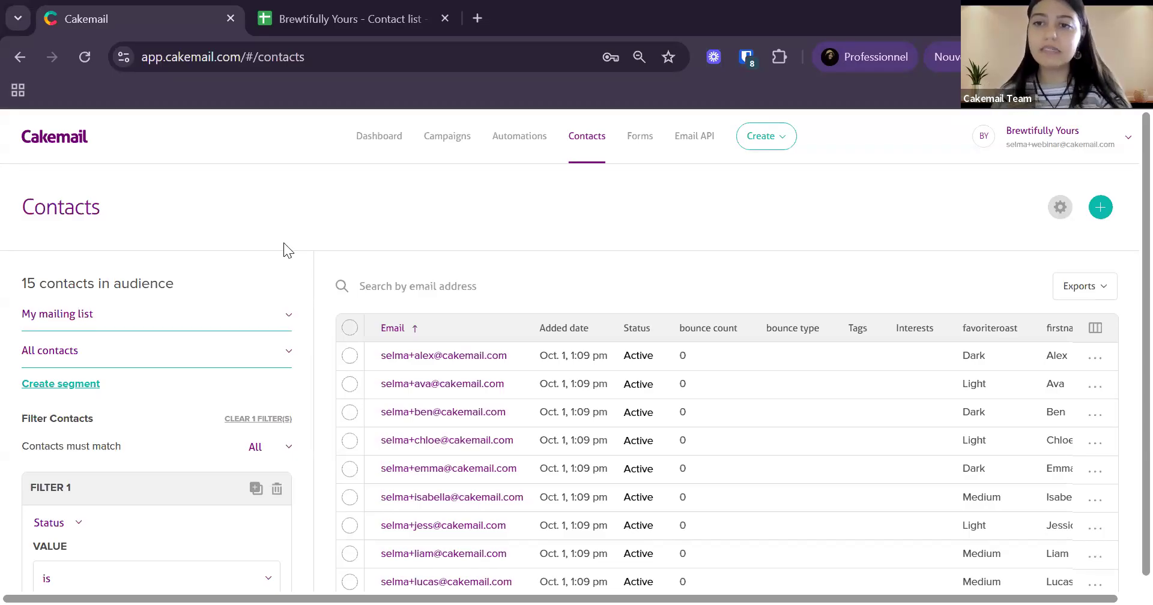
Start a new subscription form named "Brewtifully Yours Newsletter" and assign it to My mailing list
{"action": "left_click", "coordinate": [637, 145]}
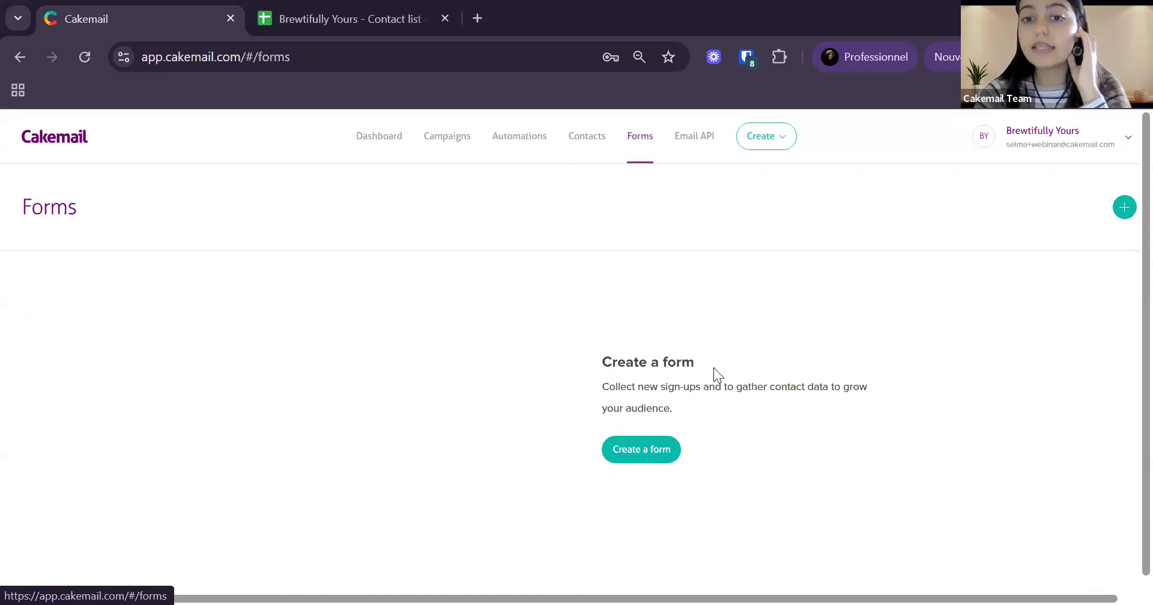
{"action": "left_click", "coordinate": [641, 465]}
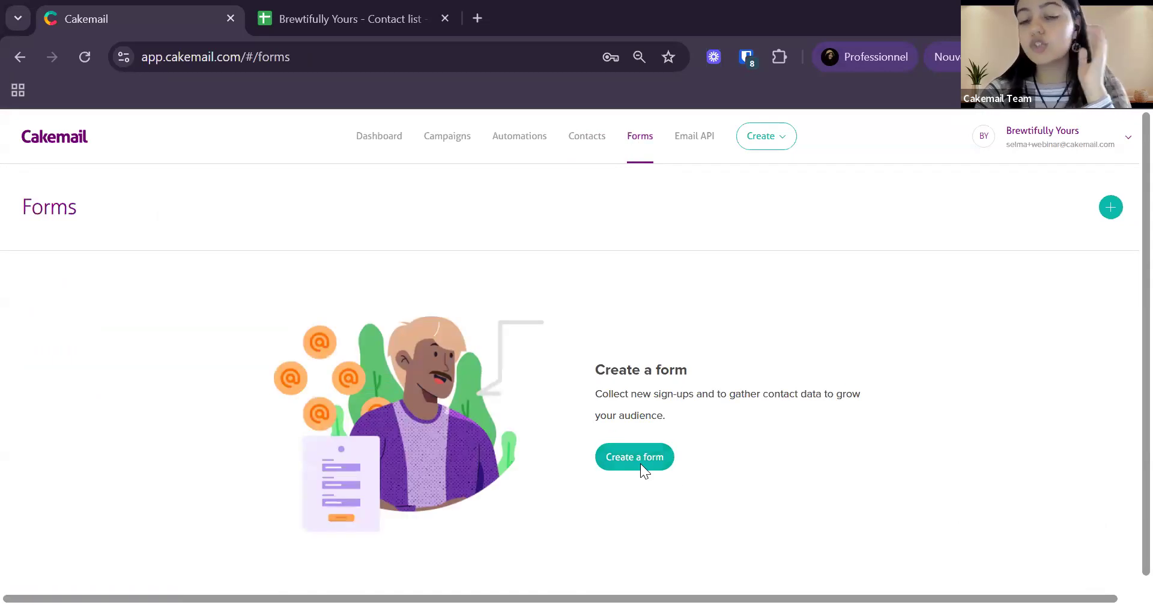
{"action": "left_click", "coordinate": [578, 341]}
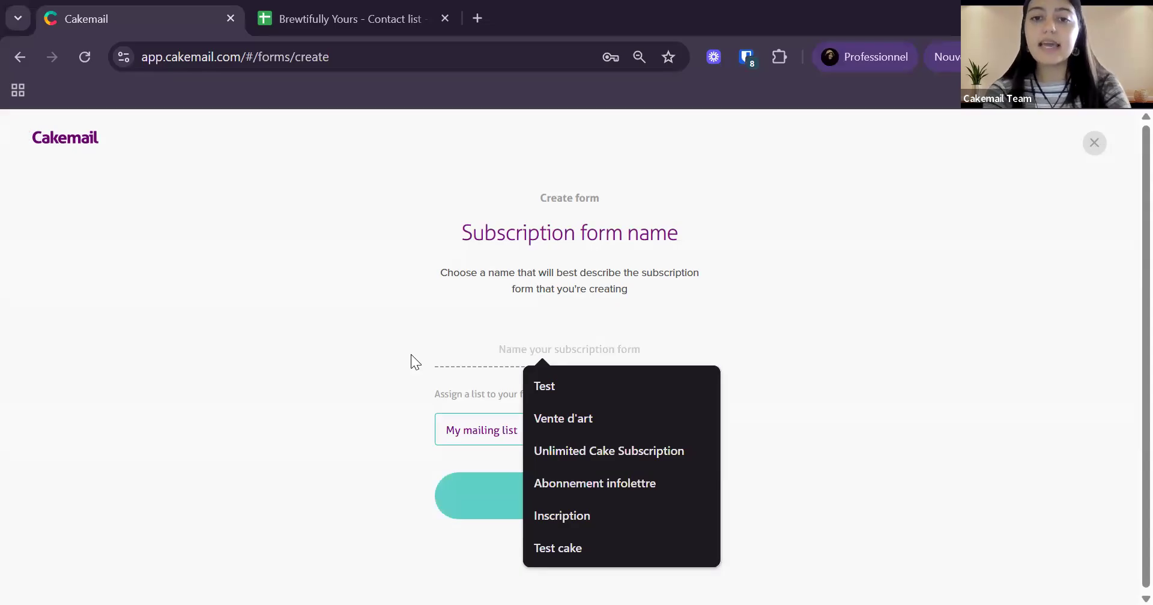
{"action": "type", "text": "Brewtifu"}
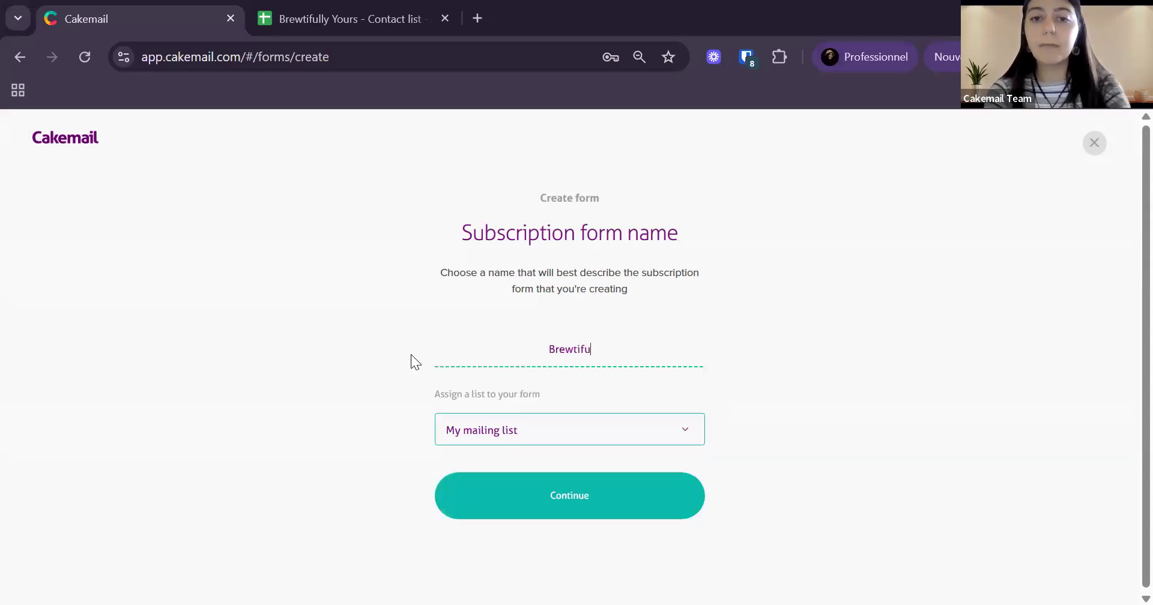
{"action": "type", "text": "lly Yours"}
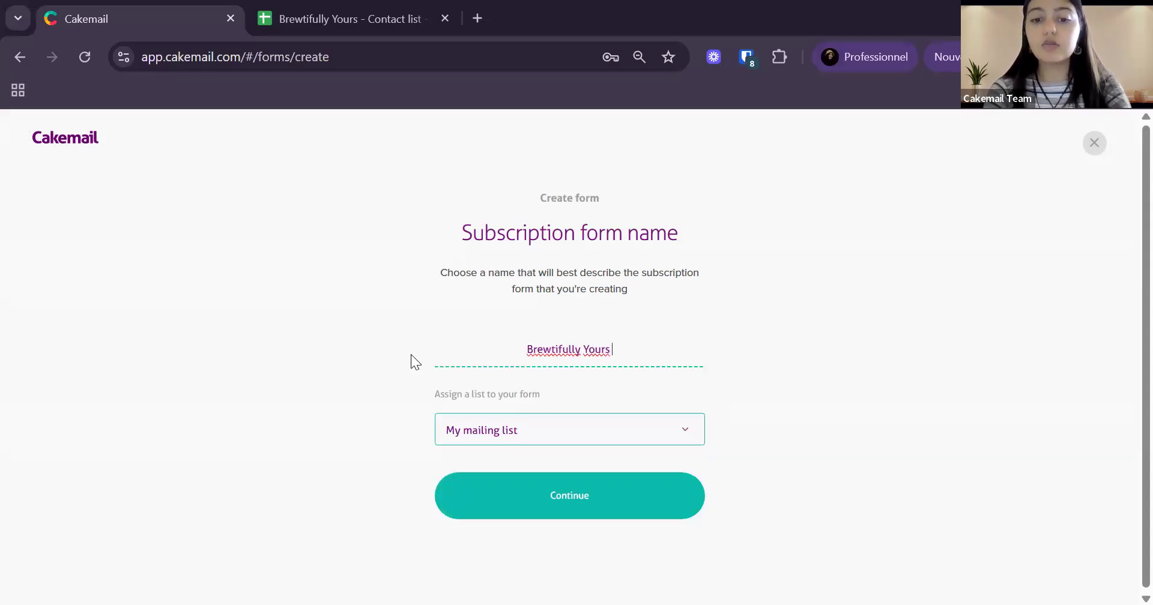
{"action": "type", "text": " Newsletter"}
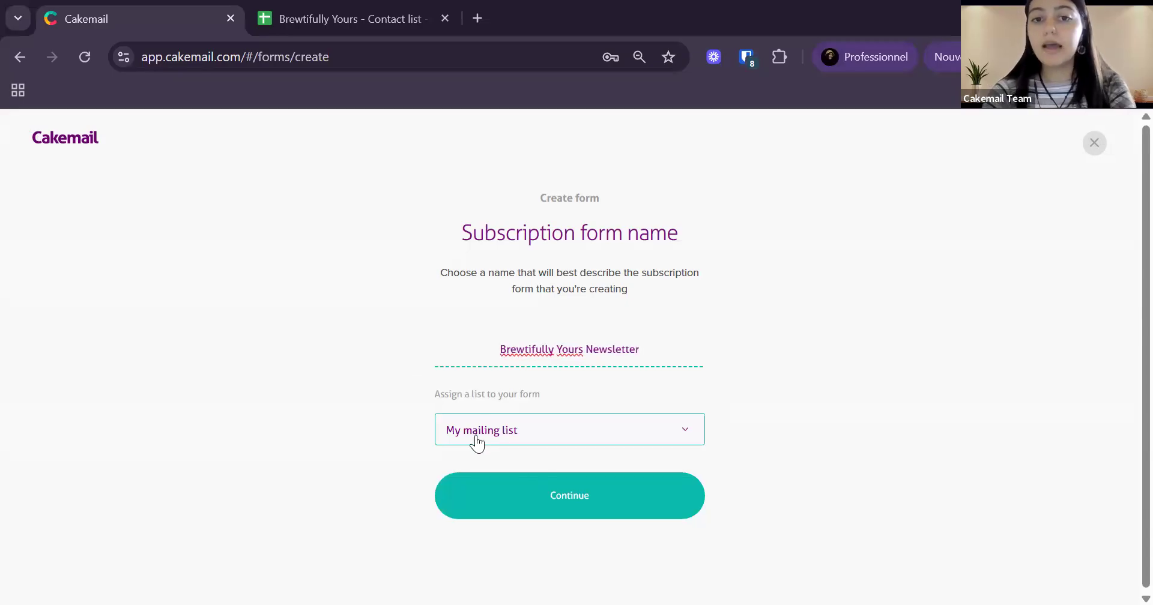
{"action": "left_click", "coordinate": [529, 448]}
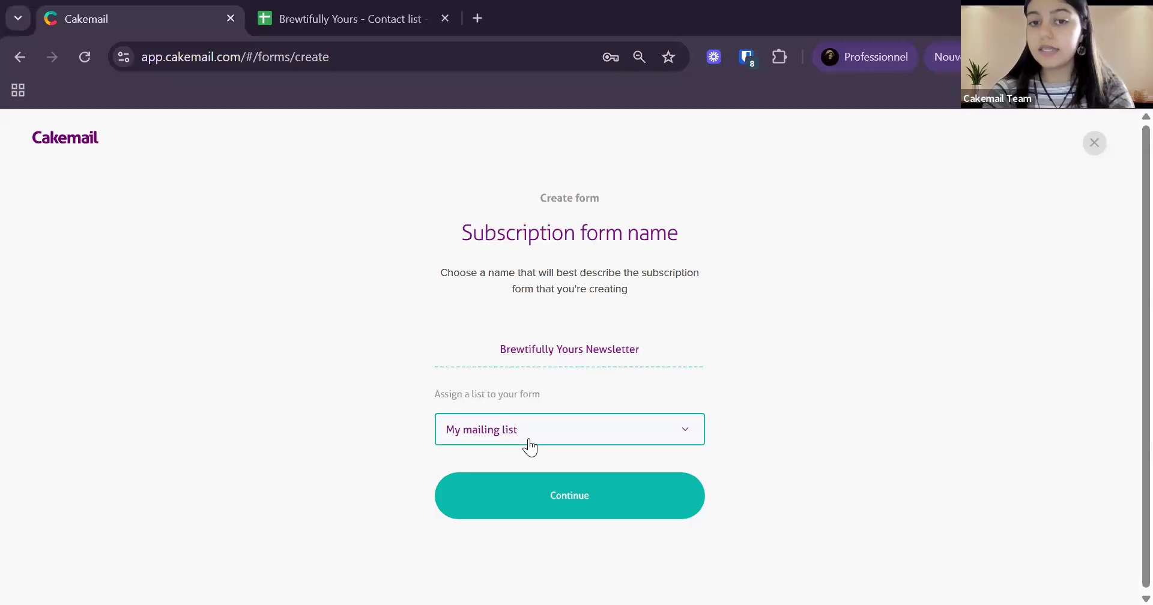
{"action": "left_click", "coordinate": [324, 429]}
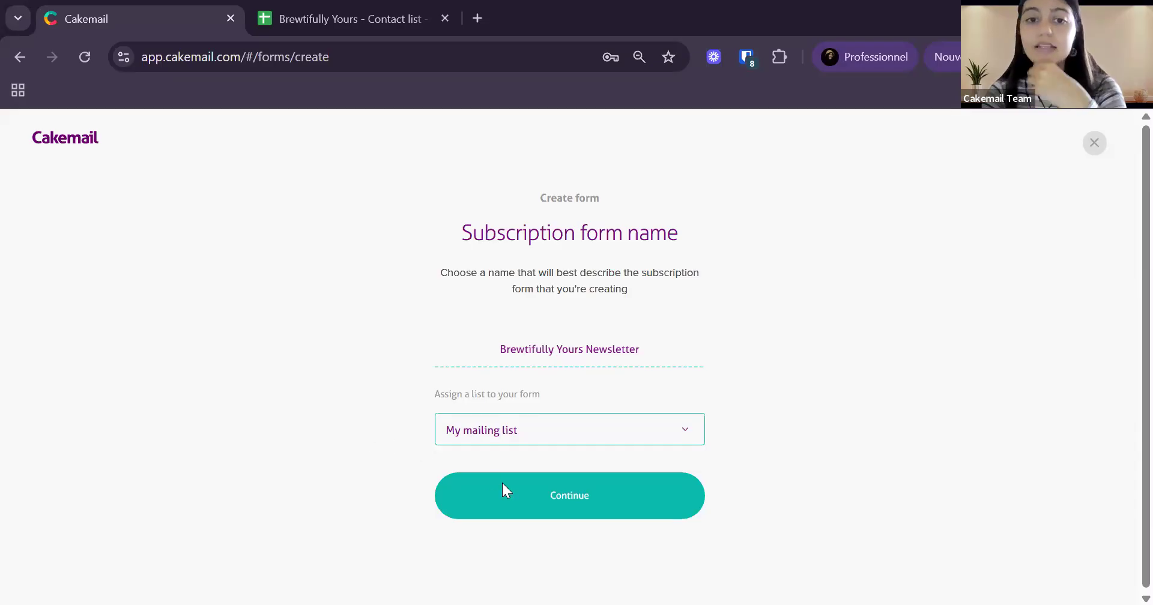
{"action": "left_click", "coordinate": [512, 502]}
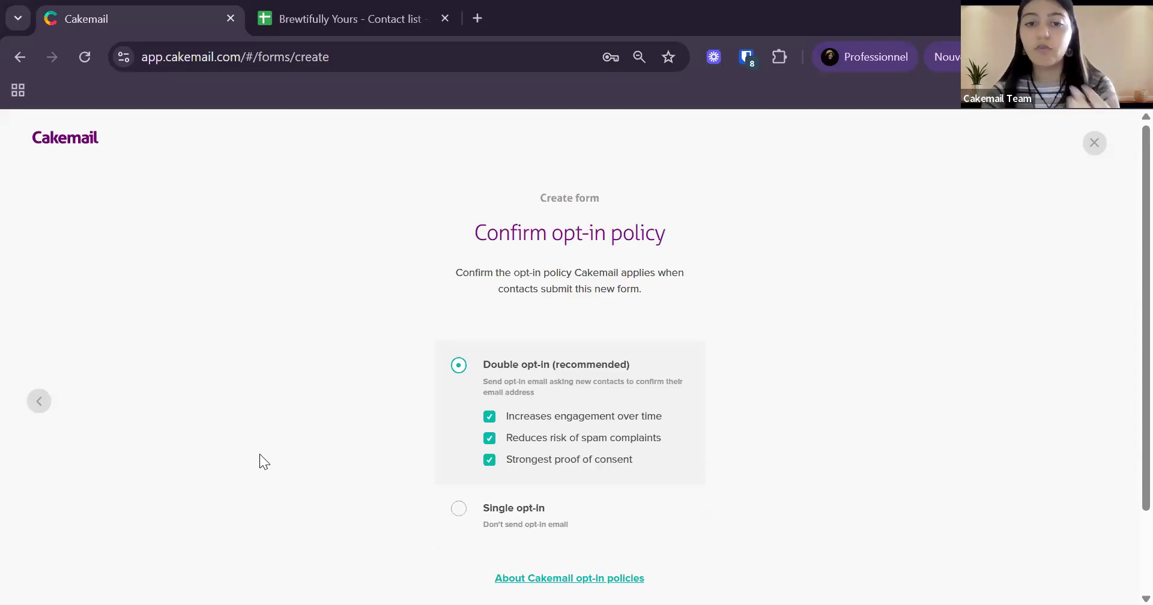
Confirm the double opt-in policy to create the form, and open the Brewtifully Yours Newsletter form
{"action": "scroll", "coordinate": [259, 454], "scroll_direction": "down", "scroll_amount": 2}
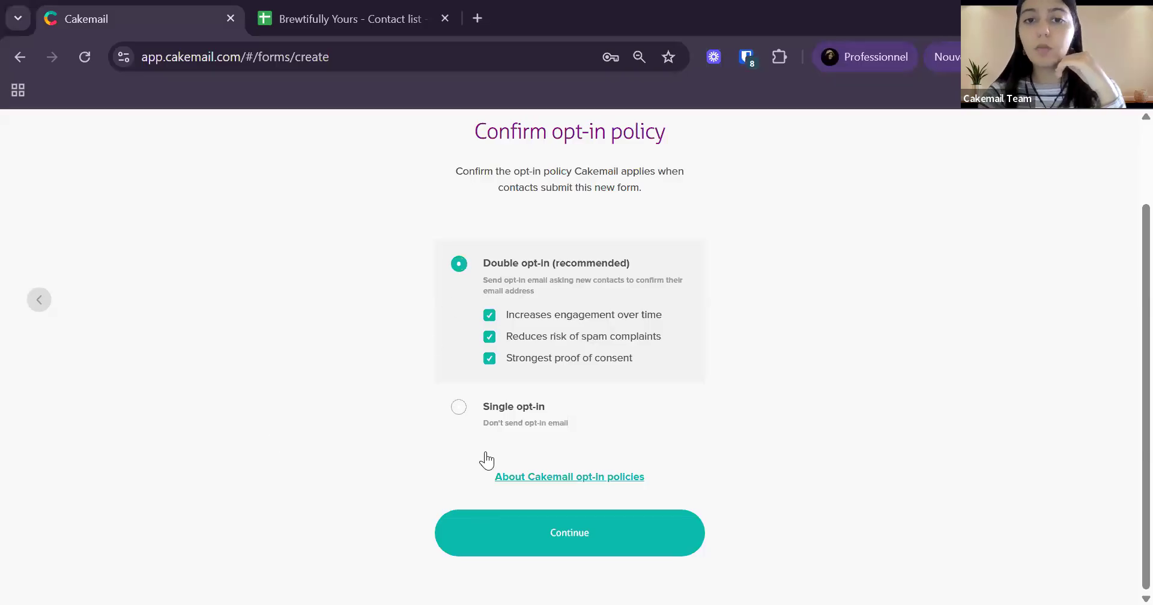
{"action": "left_click", "coordinate": [455, 542]}
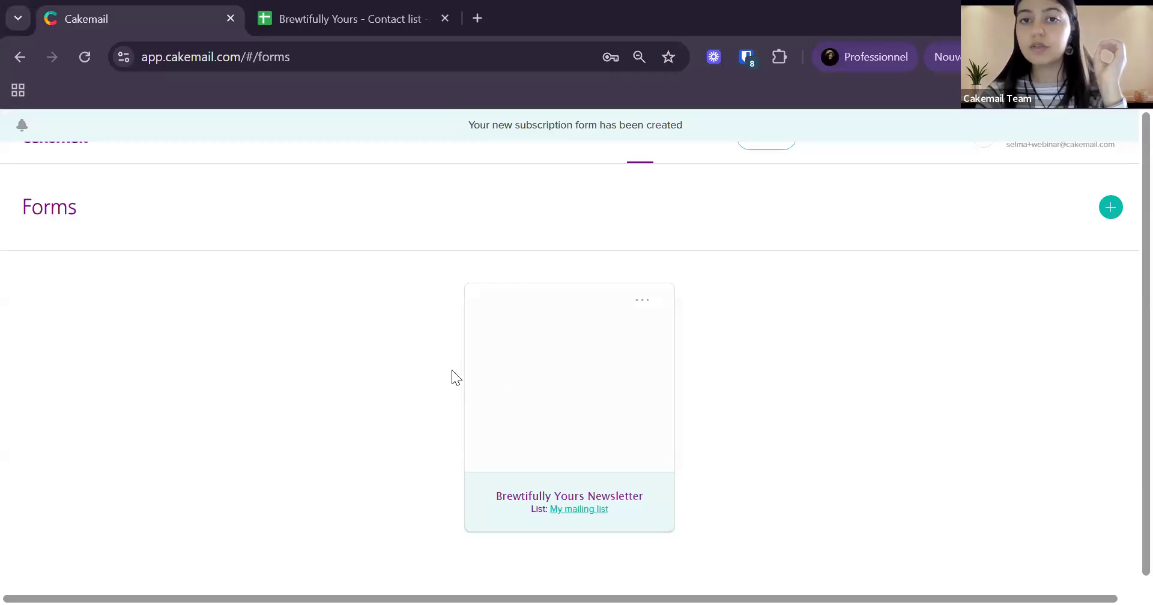
{"action": "left_click", "coordinate": [547, 441]}
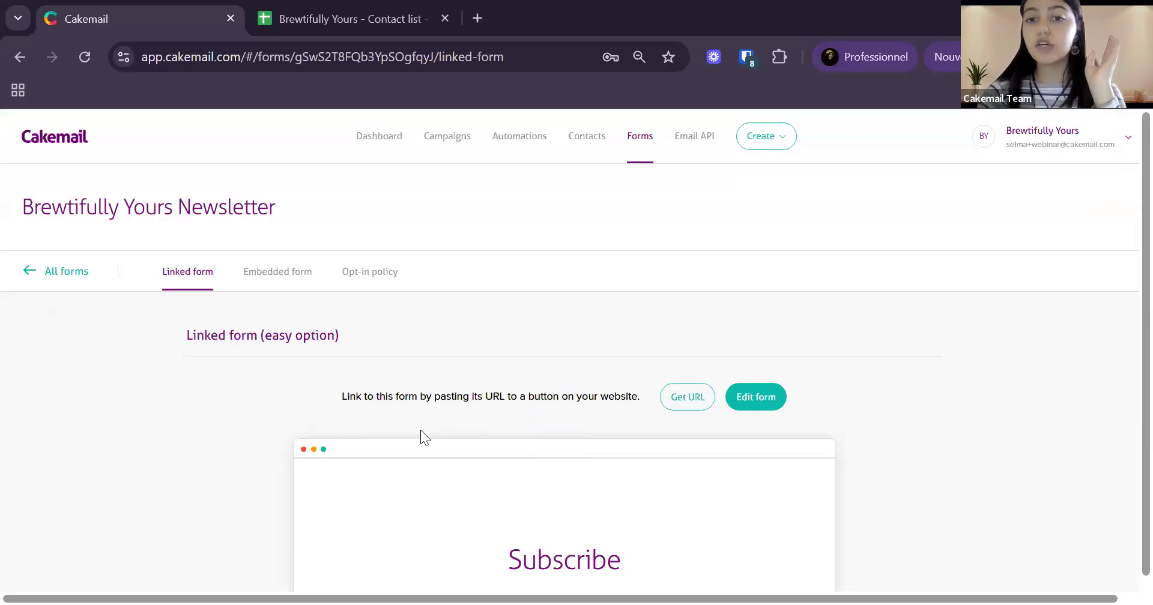
Compare the linked and embedded versions of the form and examine the linked form's preview
{"action": "scroll", "coordinate": [421, 430], "scroll_direction": "down", "scroll_amount": 2}
{"action": "scroll", "coordinate": [503, 338], "scroll_direction": "up", "scroll_amount": 1}
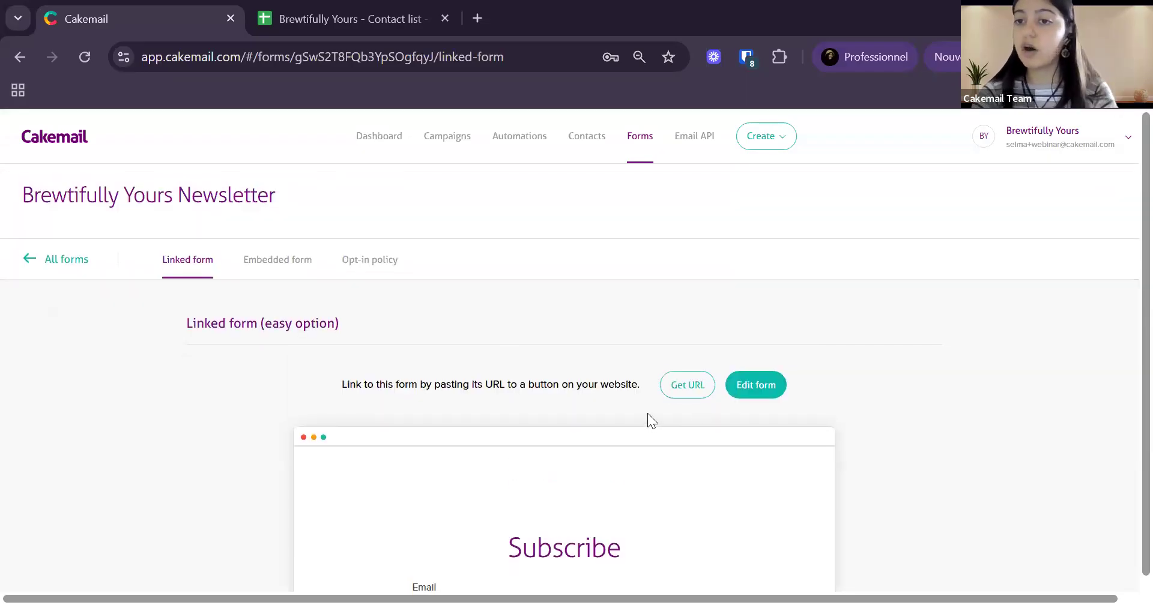
{"action": "left_click", "coordinate": [279, 272]}
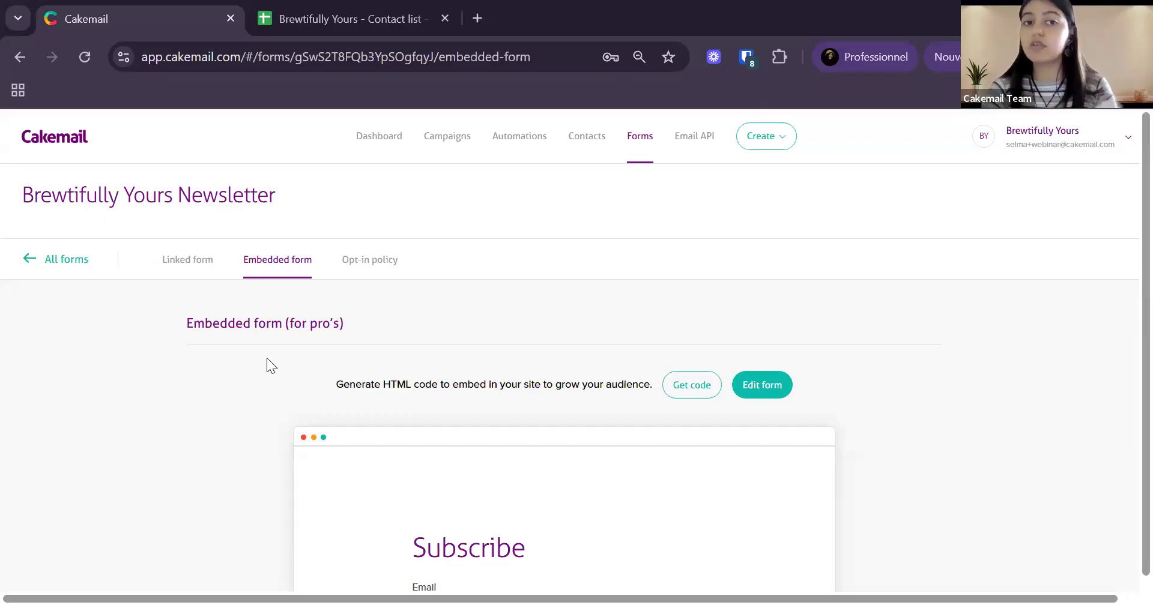
{"action": "left_click", "coordinate": [198, 263]}
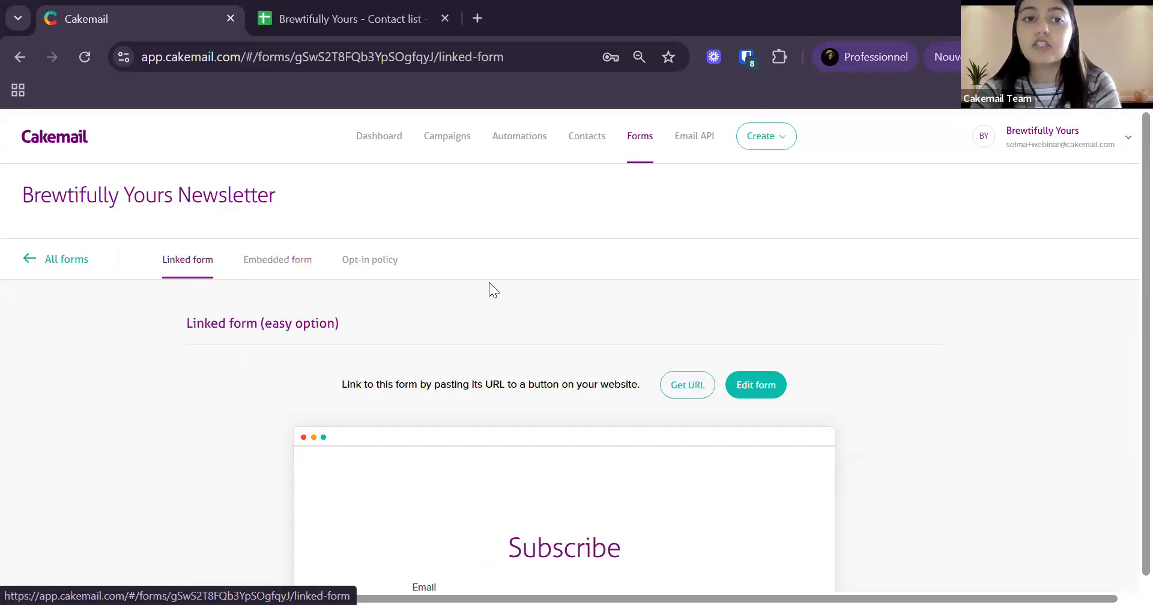
{"action": "scroll", "coordinate": [556, 344], "scroll_direction": "down", "scroll_amount": 1}
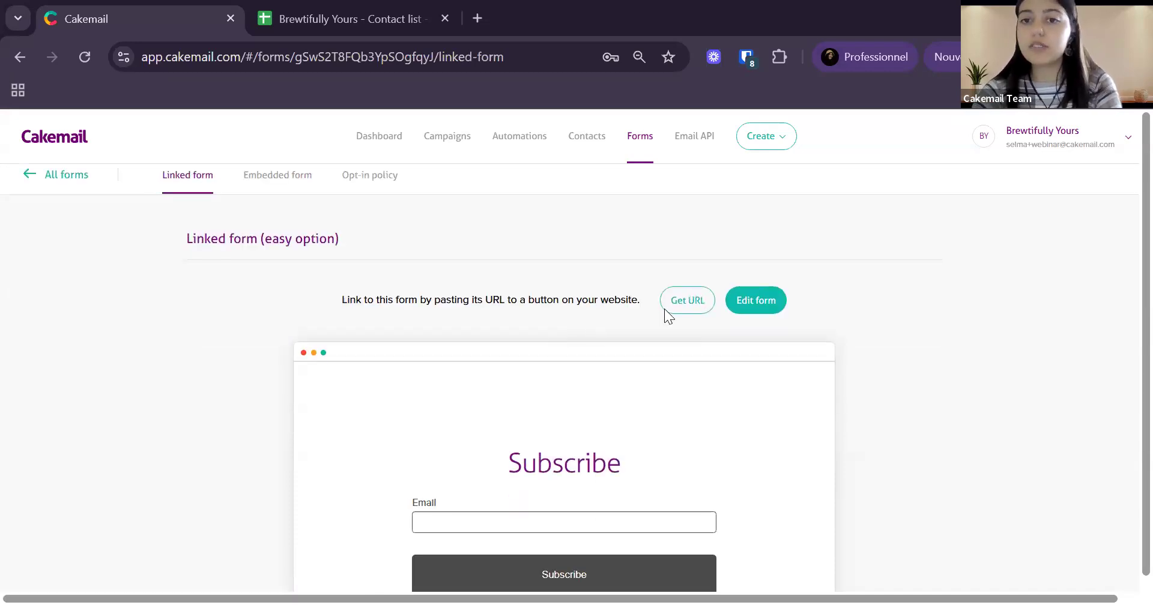
{"action": "scroll", "coordinate": [550, 396], "scroll_direction": "down", "scroll_amount": 3}
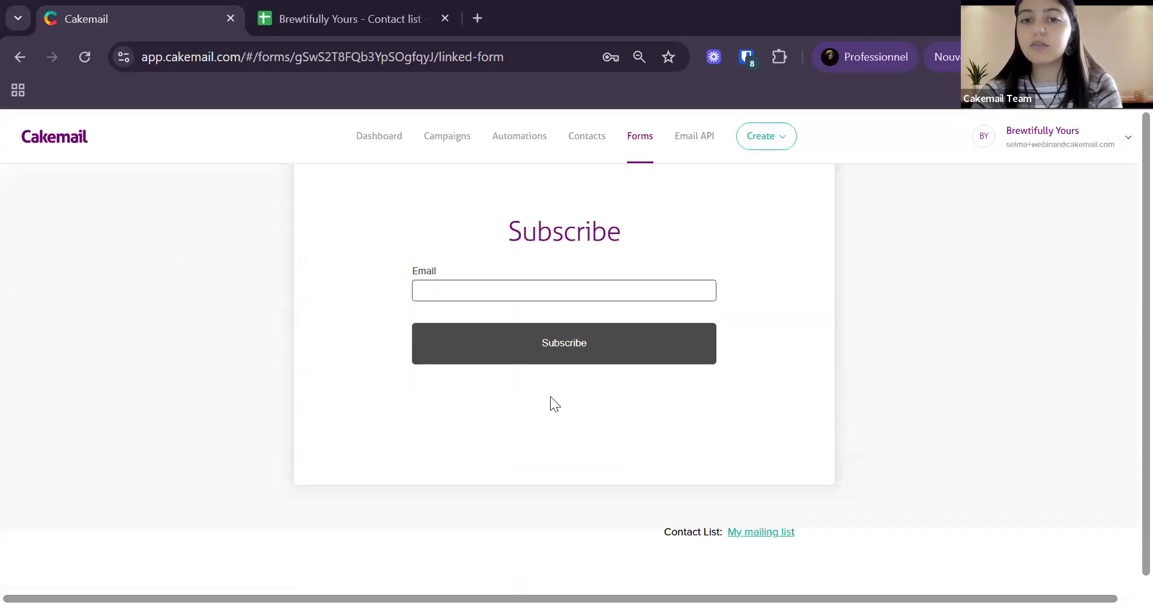
{"action": "scroll", "coordinate": [550, 396], "scroll_direction": "up", "scroll_amount": 1}
{"action": "scroll", "coordinate": [551, 396], "scroll_direction": "up", "scroll_amount": 1}
{"action": "scroll", "coordinate": [550, 403], "scroll_direction": "up", "scroll_amount": 1}
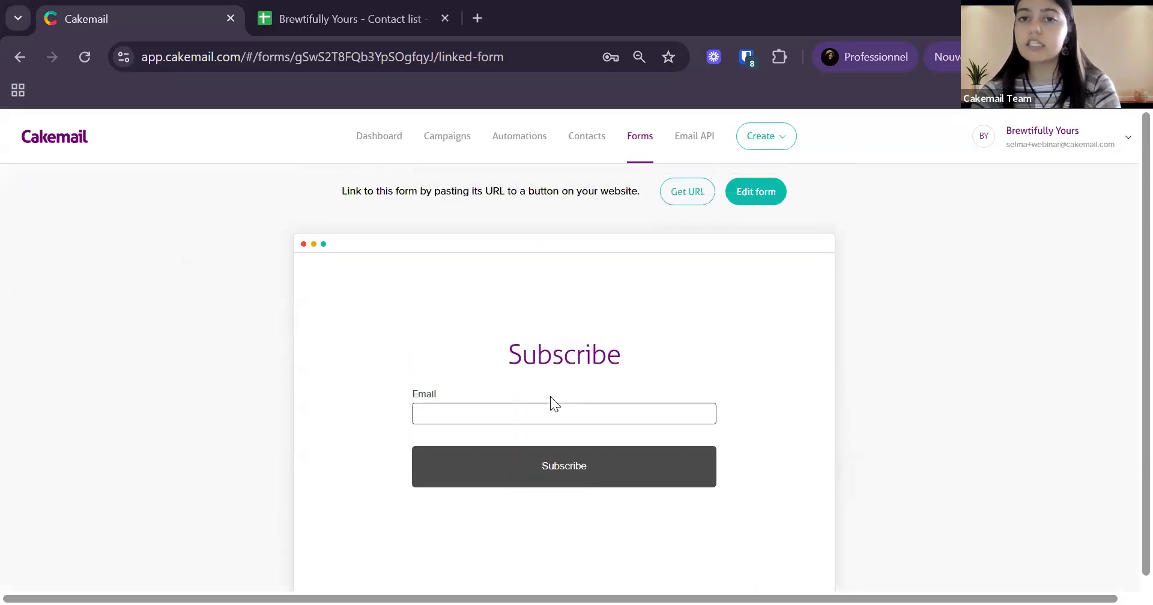
Open the linked form for editing and change its header label to "Welcome to my Newsletter!"
{"action": "left_click", "coordinate": [758, 252]}
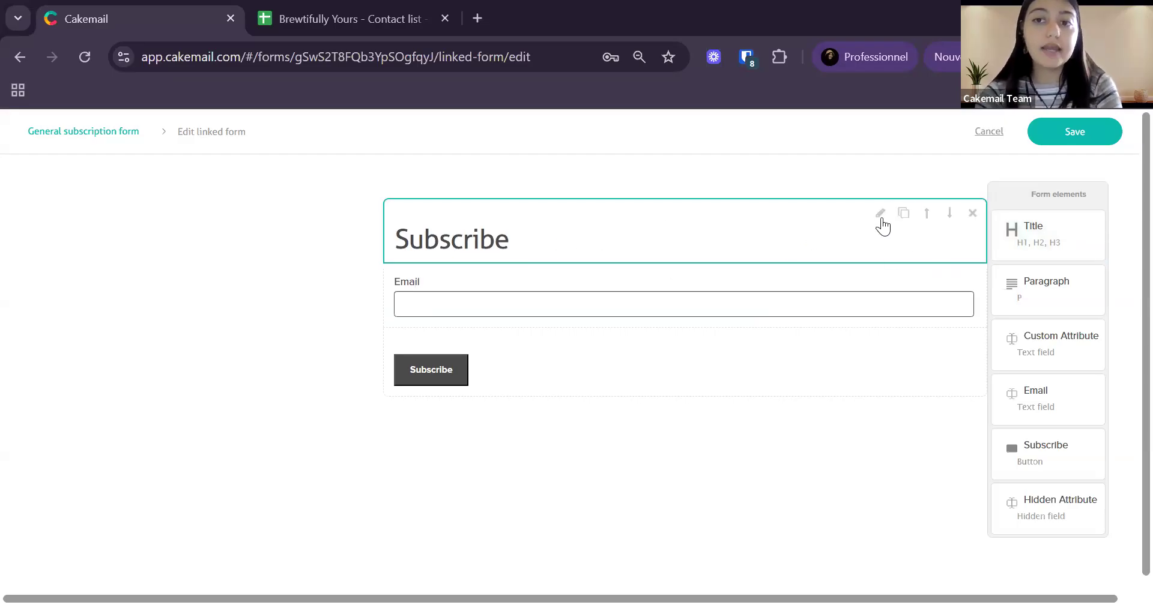
{"action": "left_click", "coordinate": [881, 223]}
{"action": "left_click_drag", "start_coordinate": [474, 284], "coordinate": [359, 286]}
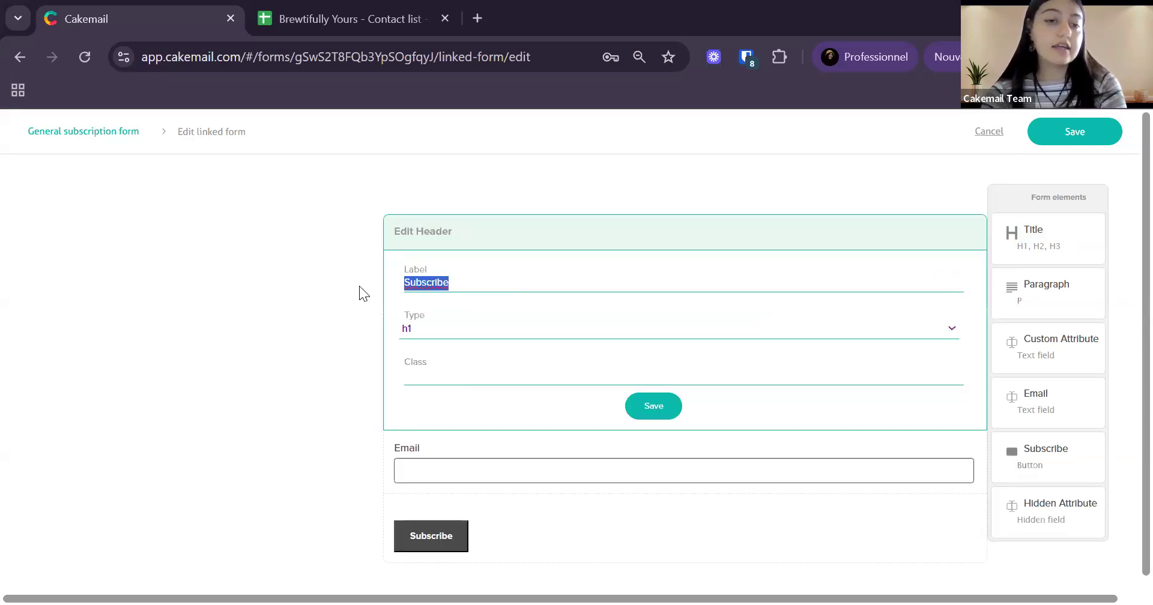
{"action": "type", "text": "Welcome to my Newsletter"}
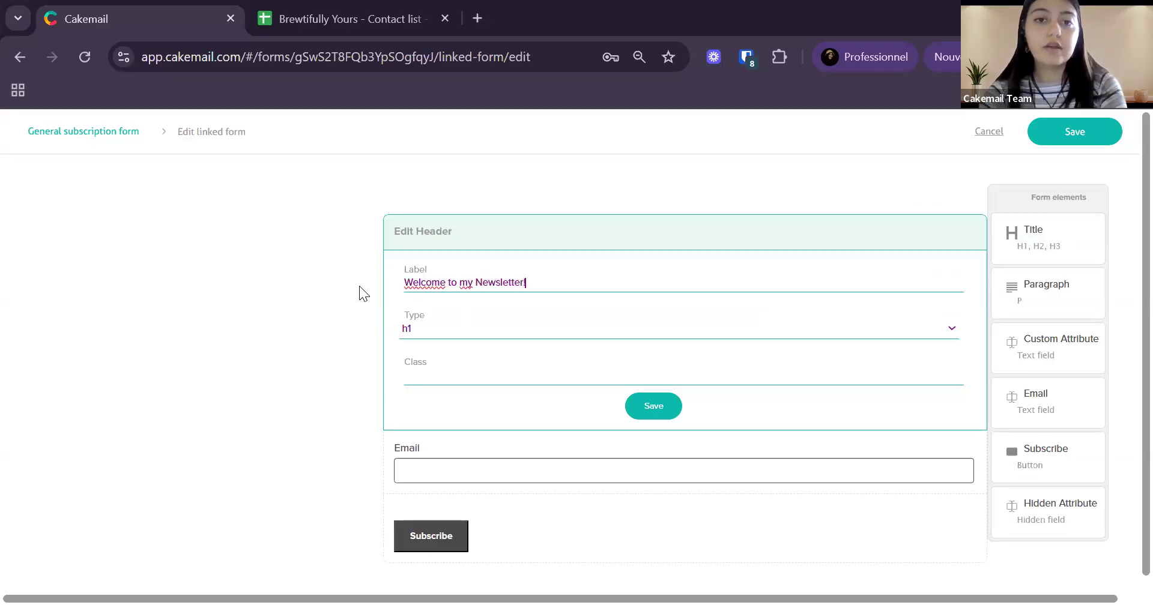
{"action": "left_click", "coordinate": [675, 332]}
{"action": "left_click", "coordinate": [656, 406]}
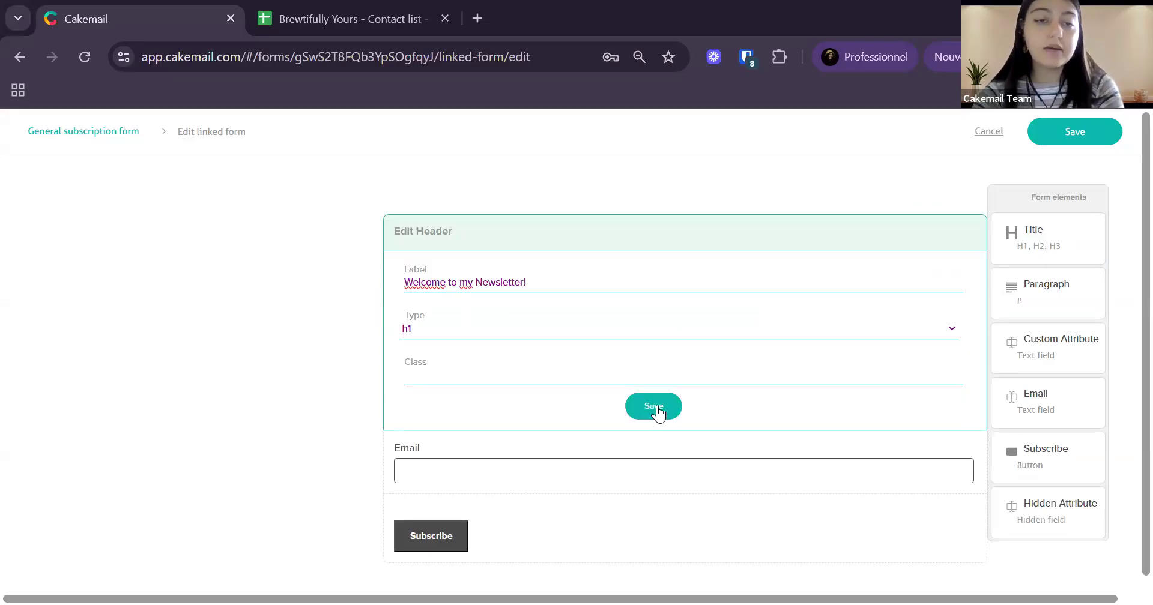
{"action": "left_click", "coordinate": [655, 407]}
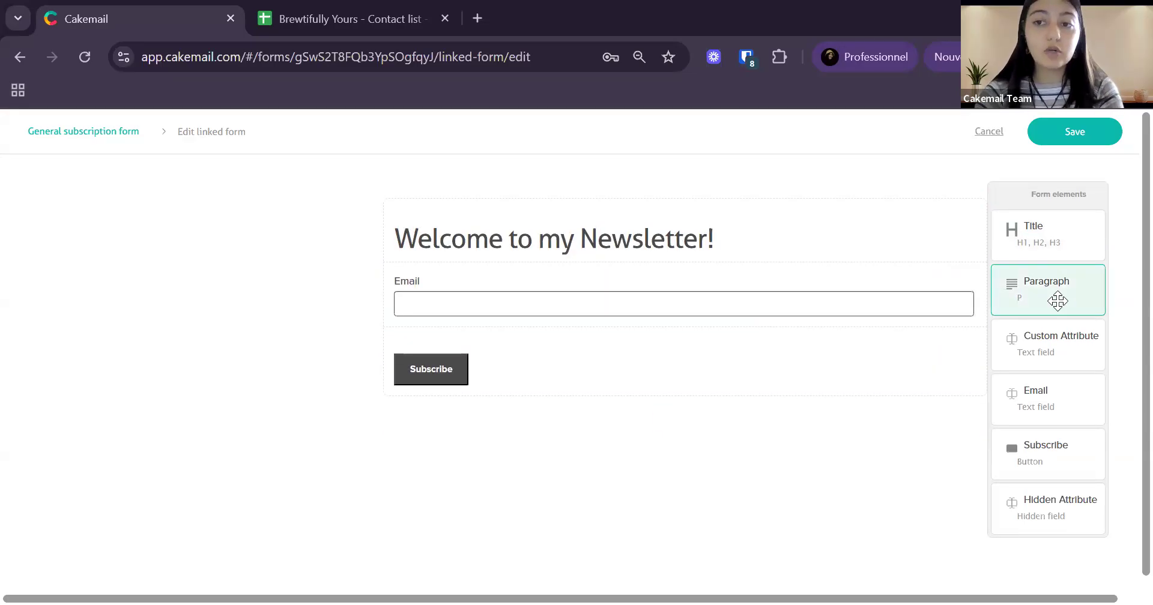
Add a paragraph between the title and the email field reading "This is to receive our weekly newsletter"
{"action": "left_click_drag", "start_coordinate": [1057, 298], "coordinate": [723, 277]}
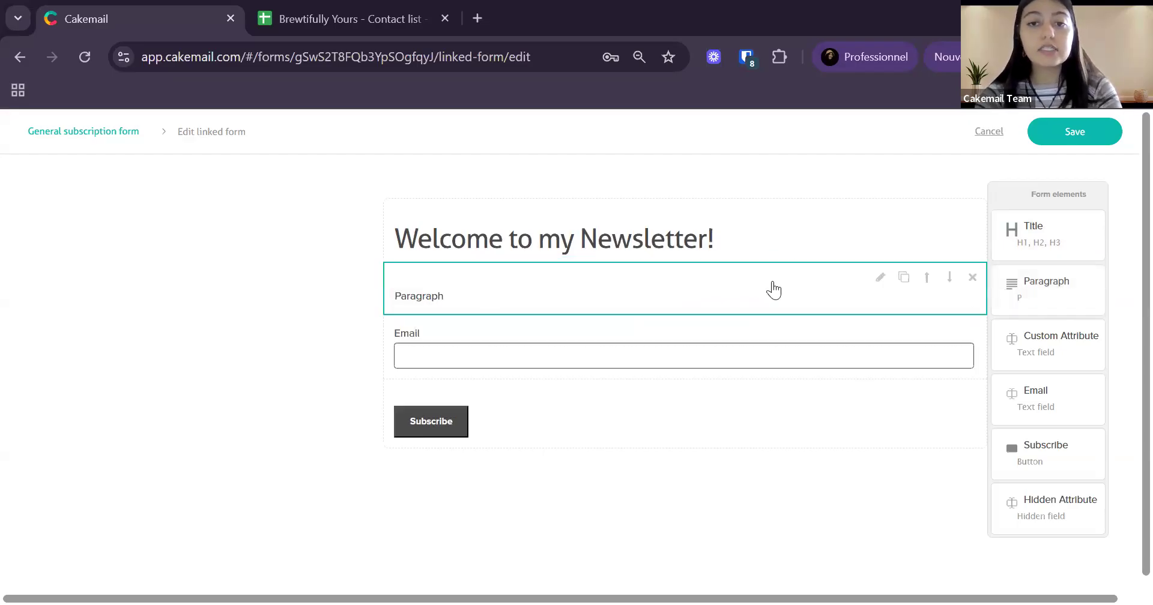
{"action": "left_click", "coordinate": [880, 277]}
{"action": "left_click_drag", "start_coordinate": [480, 347], "coordinate": [389, 346]}
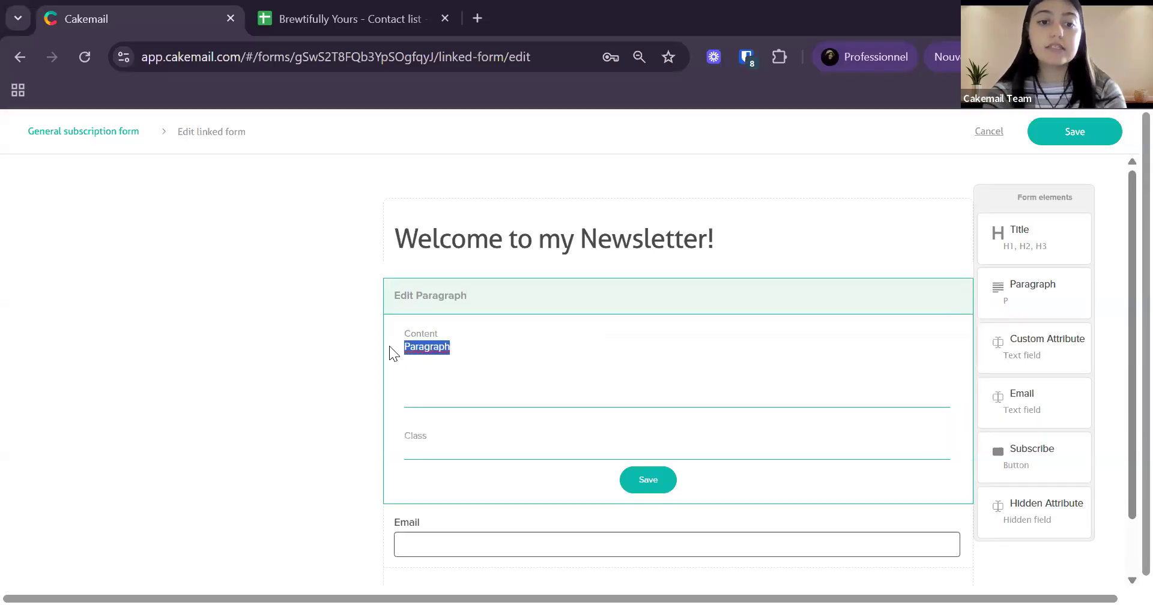
{"action": "type", "text": "This"}
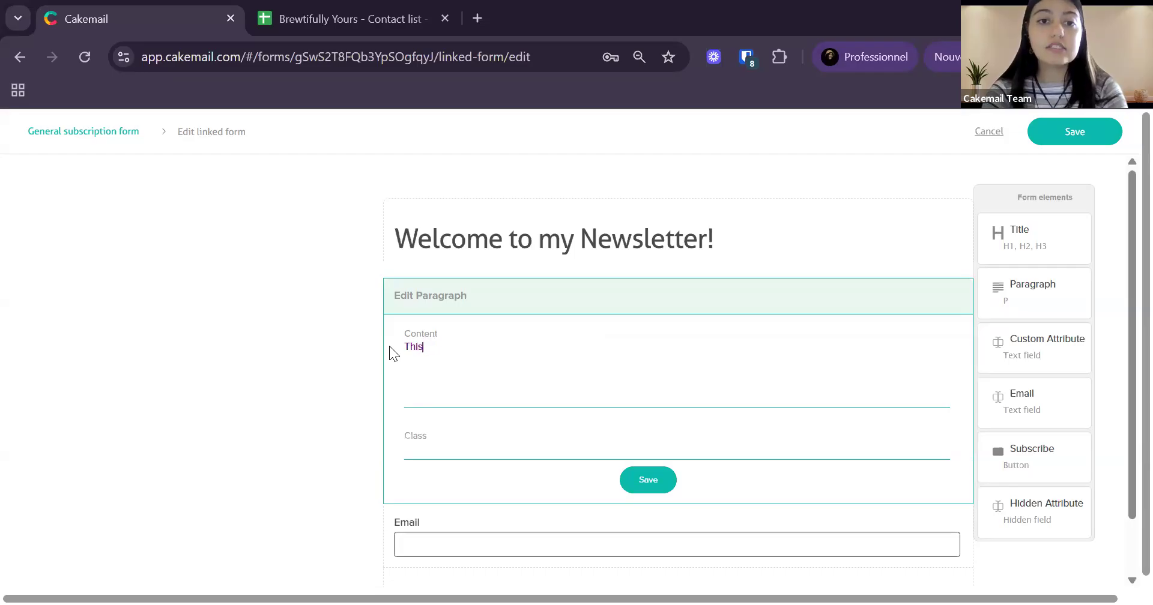
{"action": "type", "text": " is to receive our weekly newsletter"}
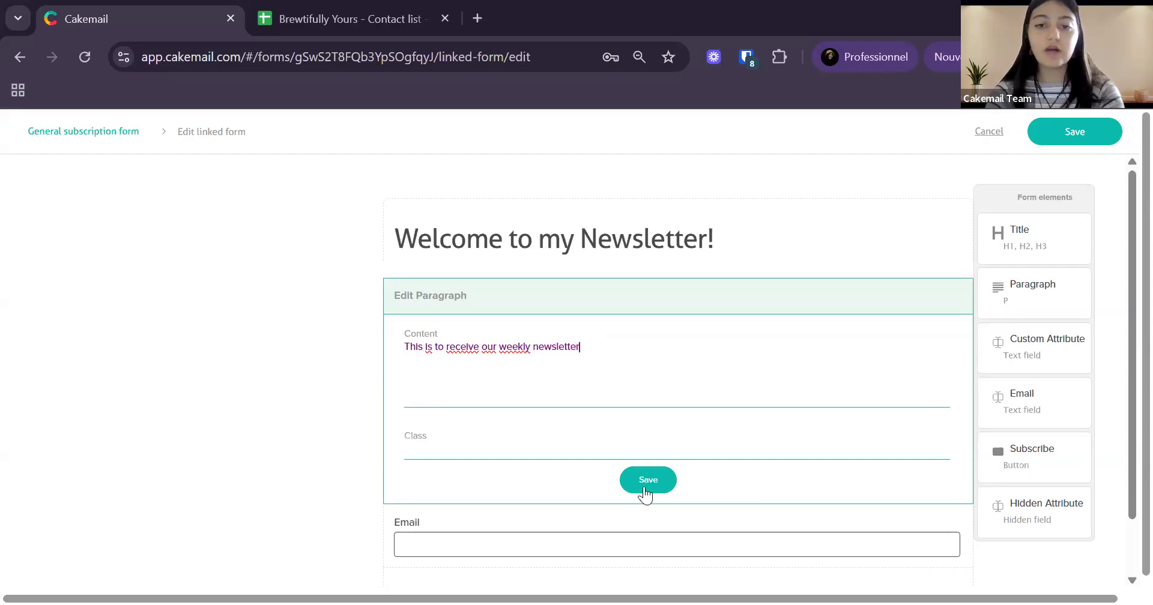
{"action": "left_click", "coordinate": [648, 480]}
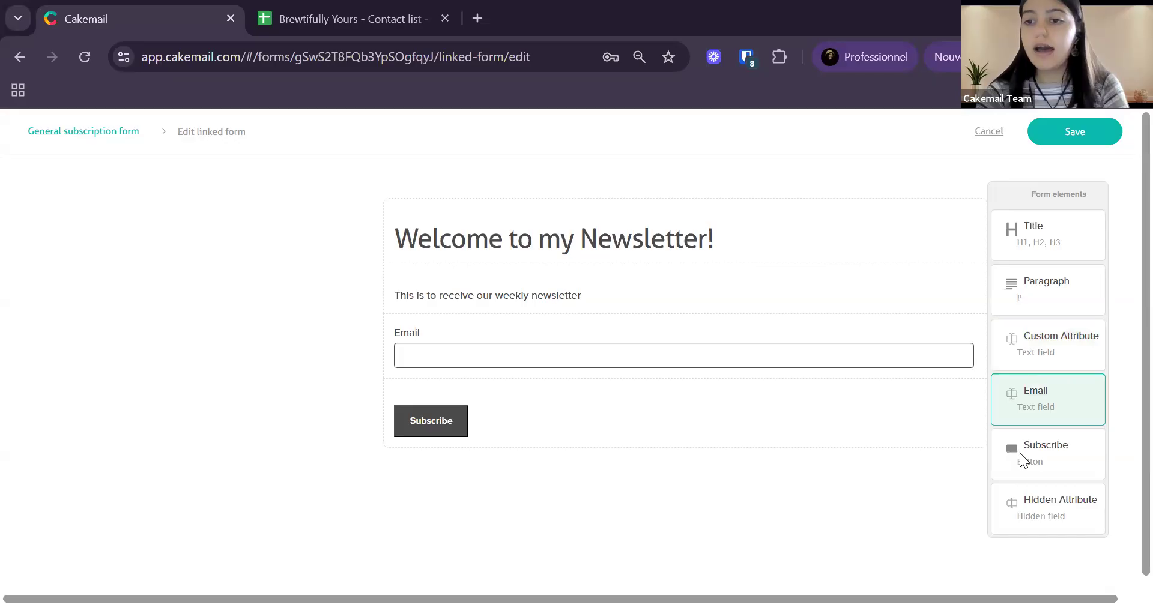
Save the edited linked form, copy its URL and open it in a new browser tab
{"action": "left_click", "coordinate": [455, 423]}
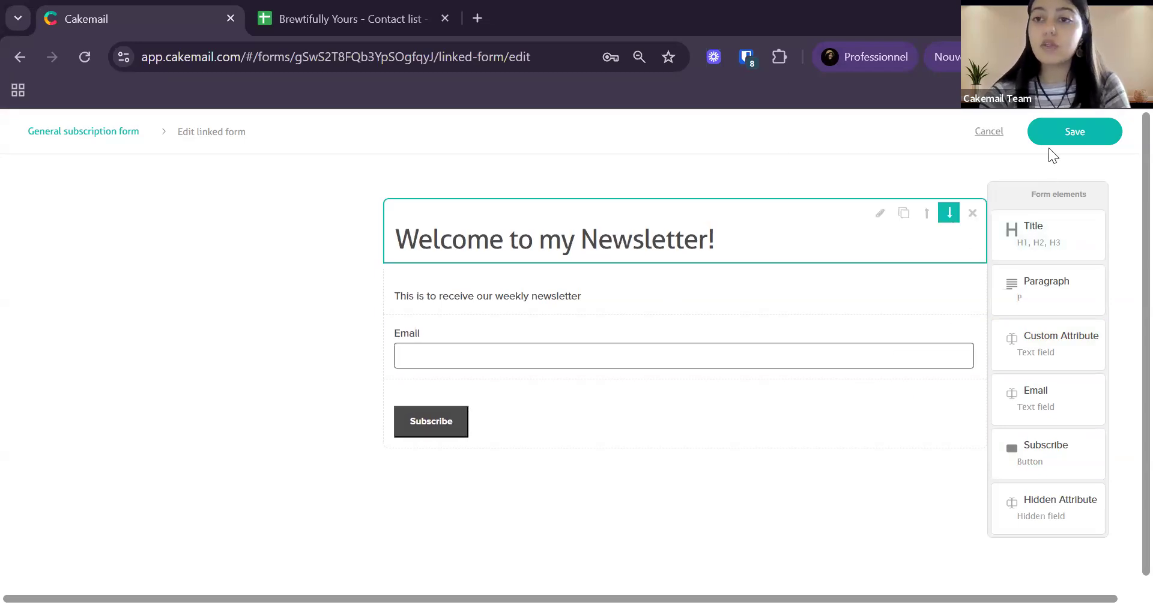
{"action": "left_click", "coordinate": [1076, 133]}
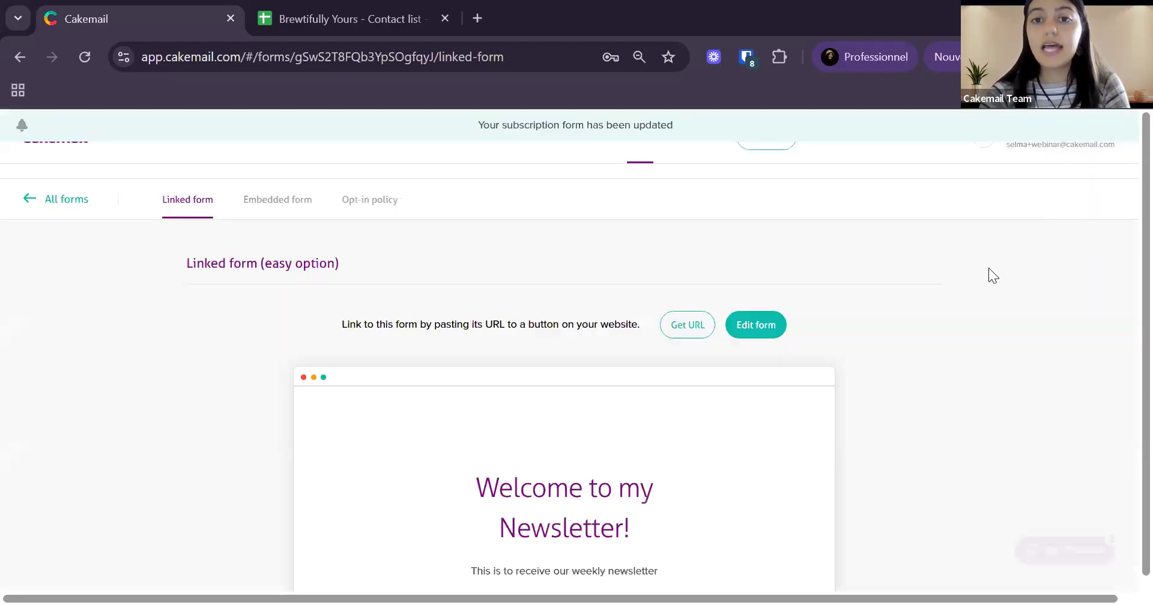
{"action": "left_click", "coordinate": [698, 329]}
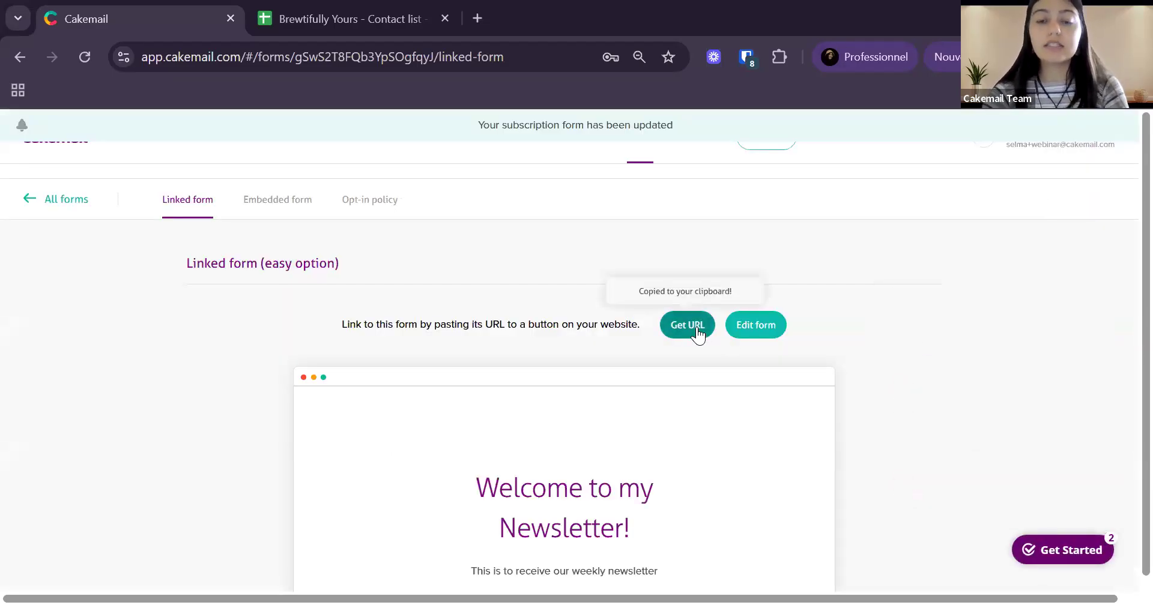
{"action": "left_click", "coordinate": [478, 19]}
{"action": "key", "text": "ctrl+v"}
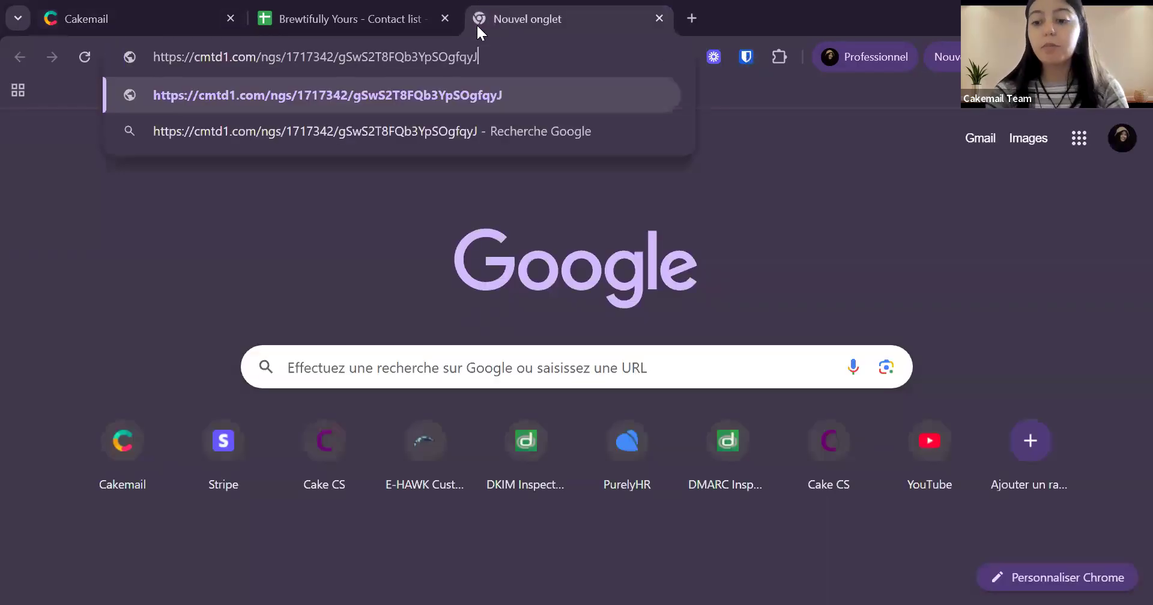
{"action": "key", "text": "Return"}
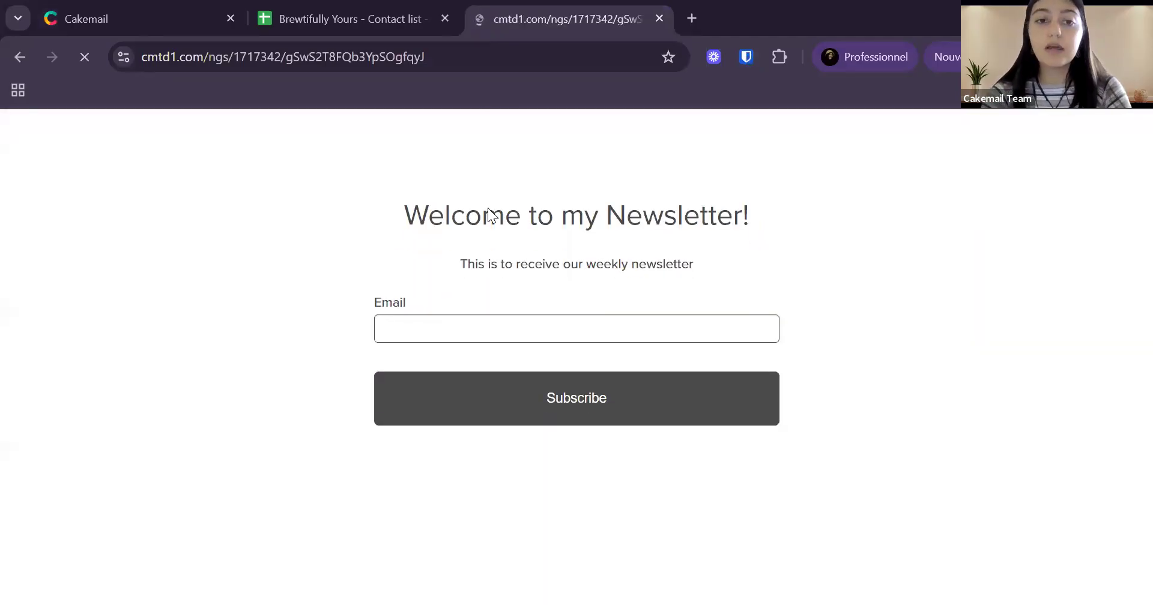
Subscribe through the public form with the saved email address and read the verification instructions
{"action": "left_click", "coordinate": [486, 336]}
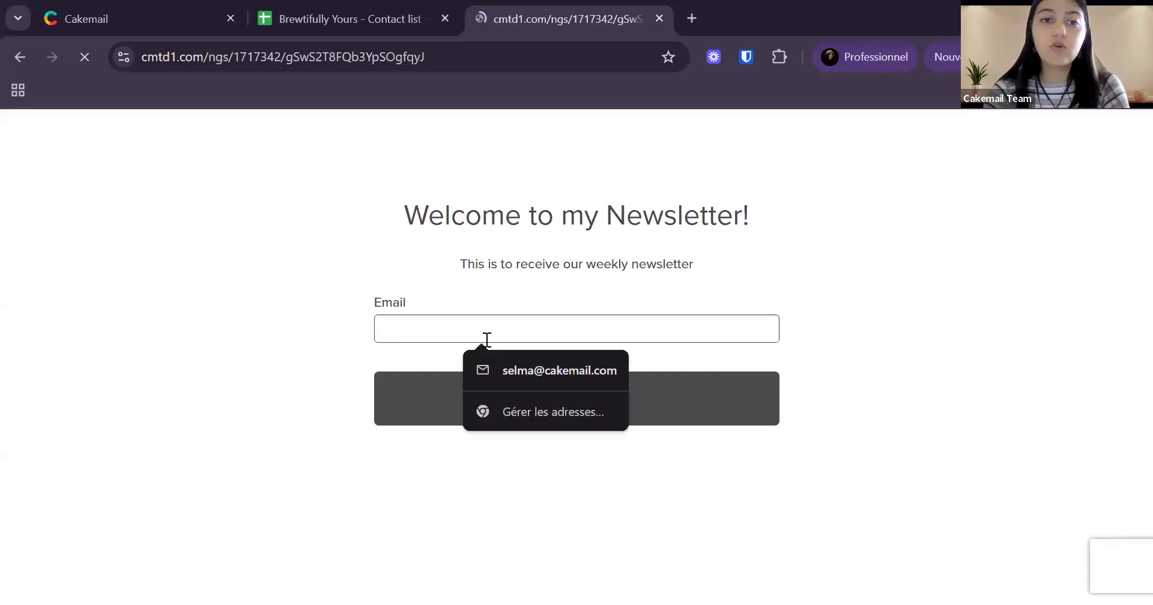
{"action": "left_click", "coordinate": [514, 364]}
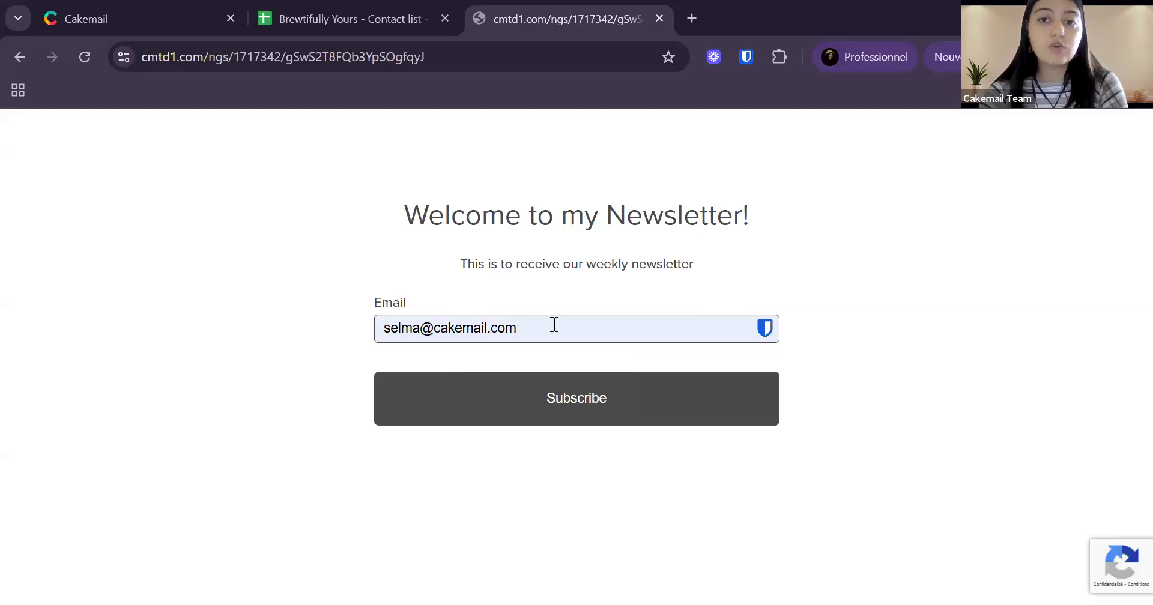
{"action": "left_click", "coordinate": [563, 409]}
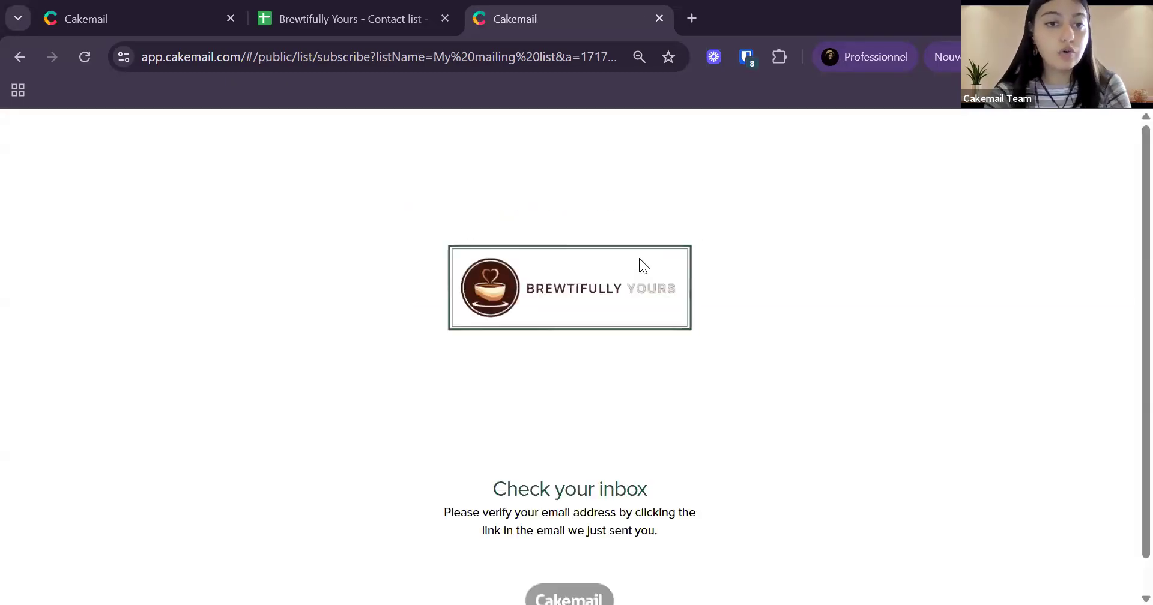
{"action": "scroll", "coordinate": [777, 326], "scroll_direction": "down", "scroll_amount": 1}
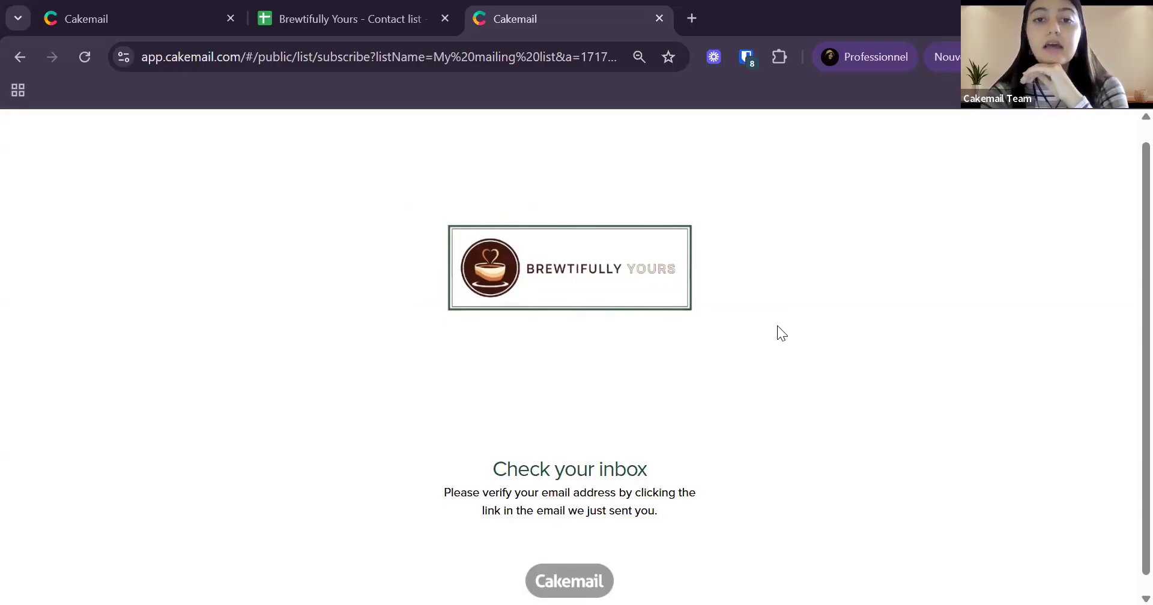
{"action": "scroll", "coordinate": [778, 326], "scroll_direction": "down", "scroll_amount": 1}
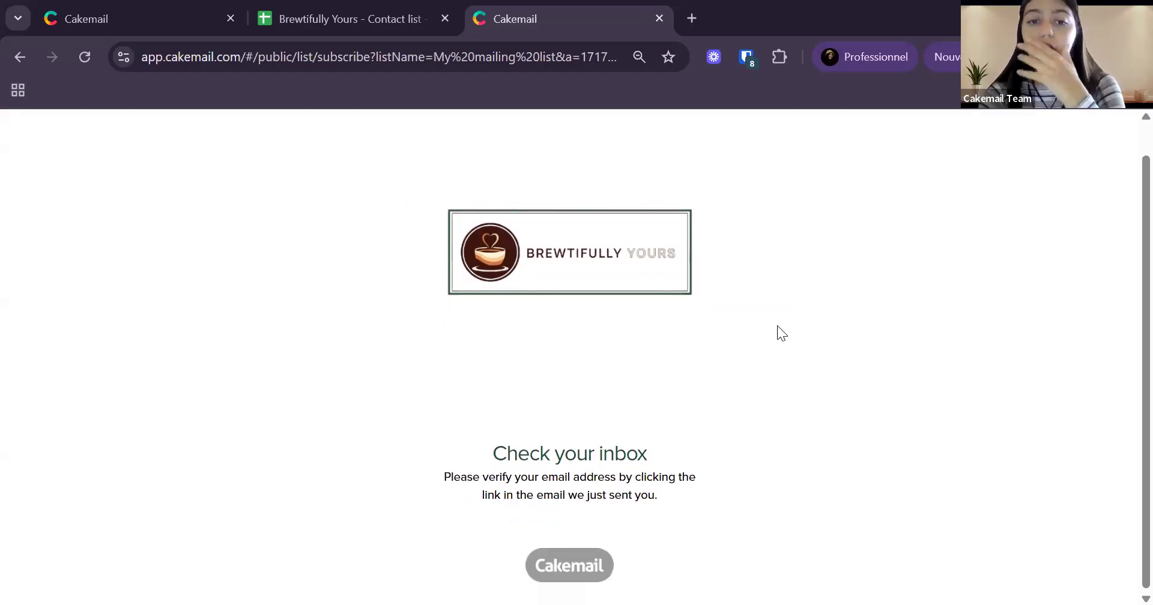
{"action": "left_click_drag", "start_coordinate": [657, 456], "coordinate": [490, 459]}
{"action": "left_click", "coordinate": [746, 421]}
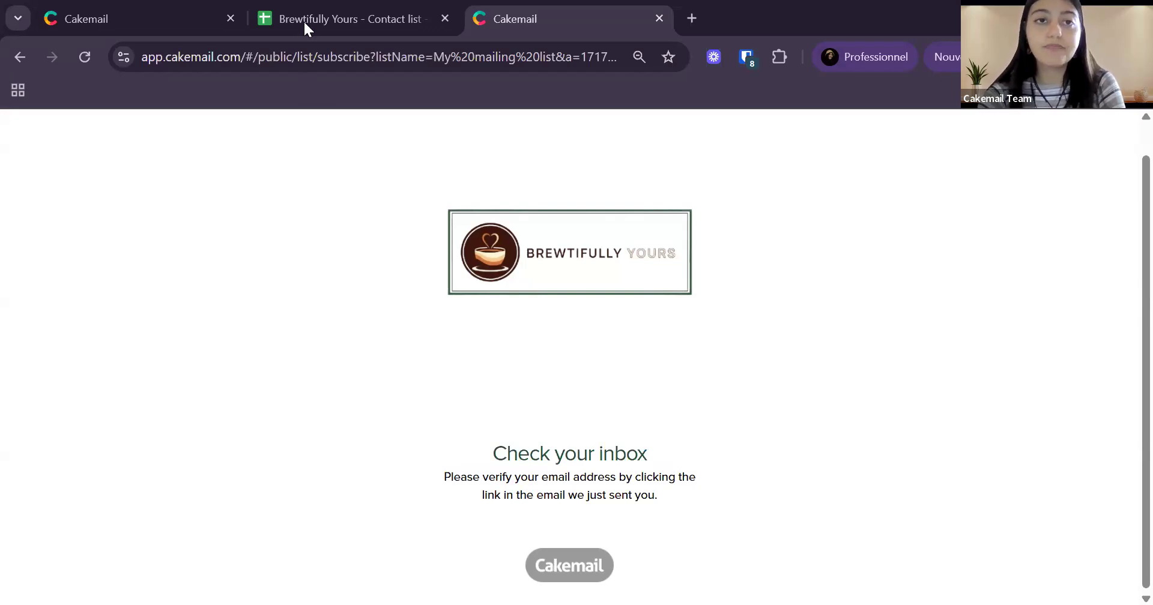
Return to the Cakemail account and look up the new subscriber among the contacts of My mailing list
{"action": "left_click", "coordinate": [175, 10]}
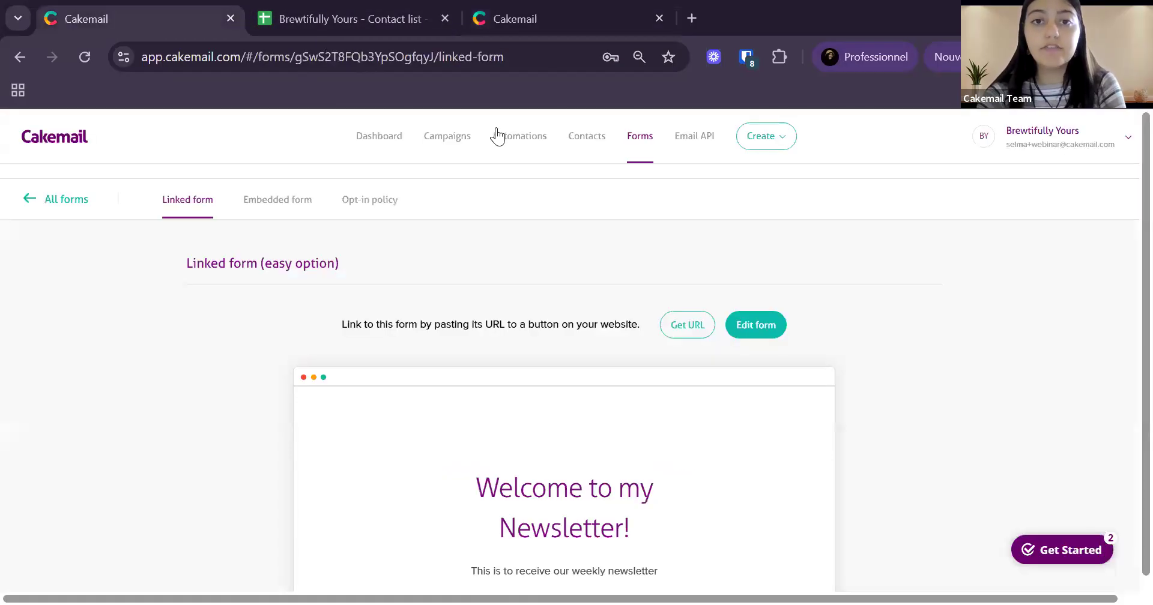
{"action": "left_click", "coordinate": [586, 142]}
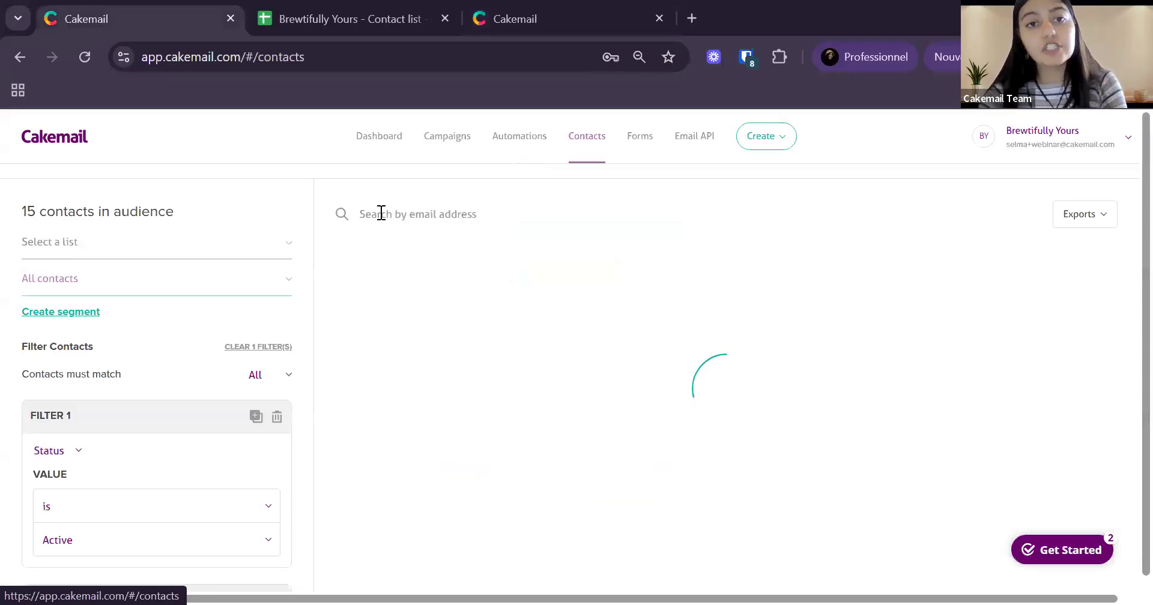
{"action": "left_click", "coordinate": [397, 216]}
{"action": "type", "text": "sel"}
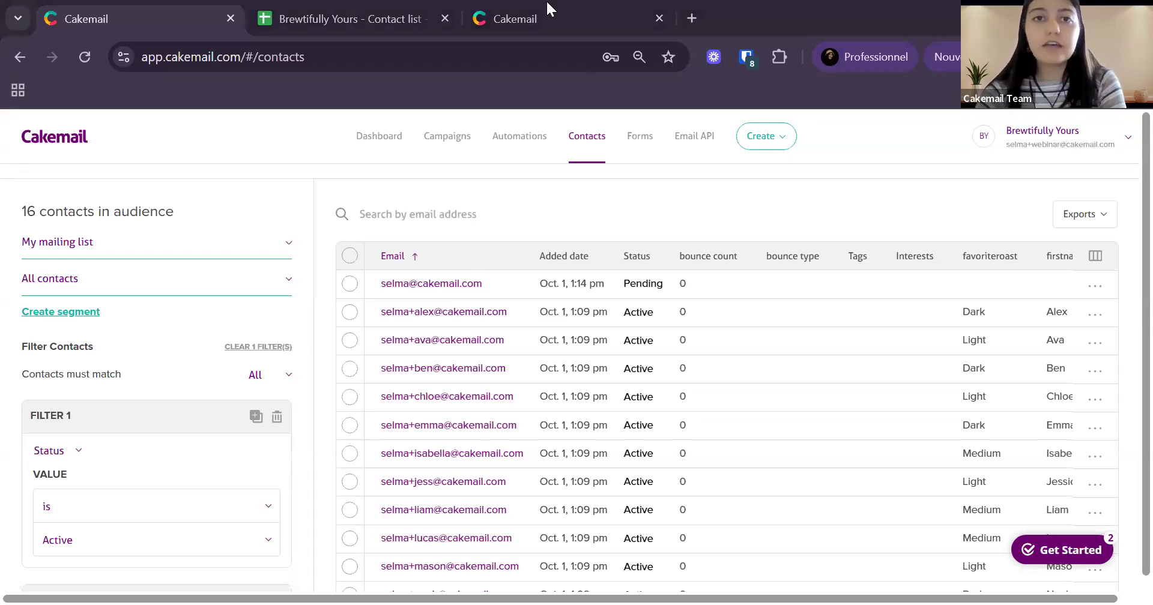
Close the subscription verification page and return to the contacts of My mailing list
{"action": "left_click", "coordinate": [603, 26]}
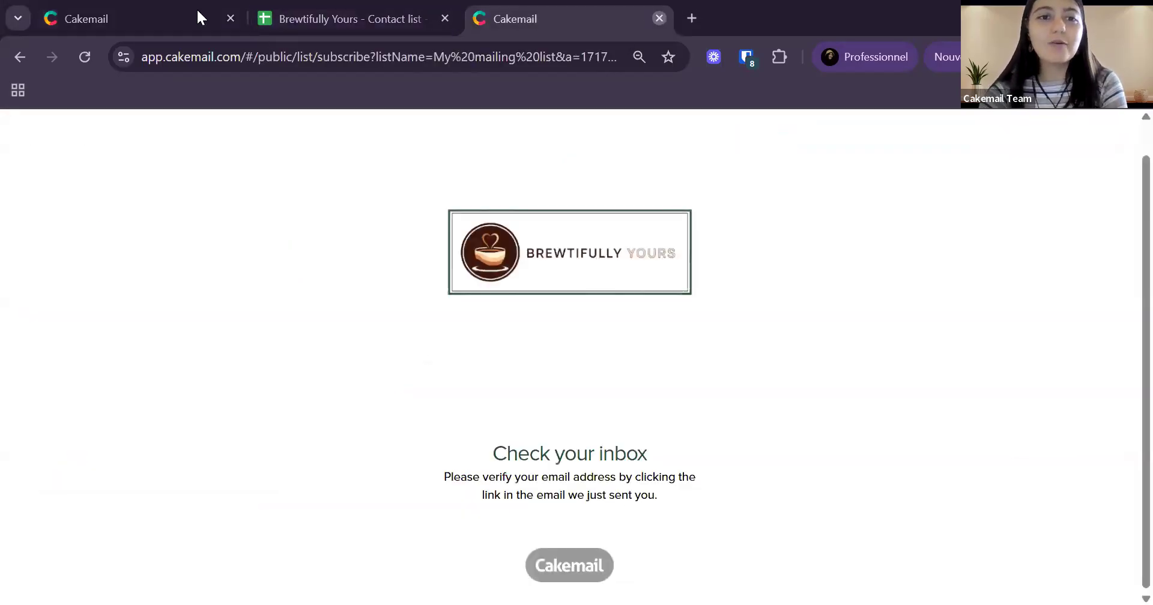
{"action": "key", "text": "ctrl+w"}
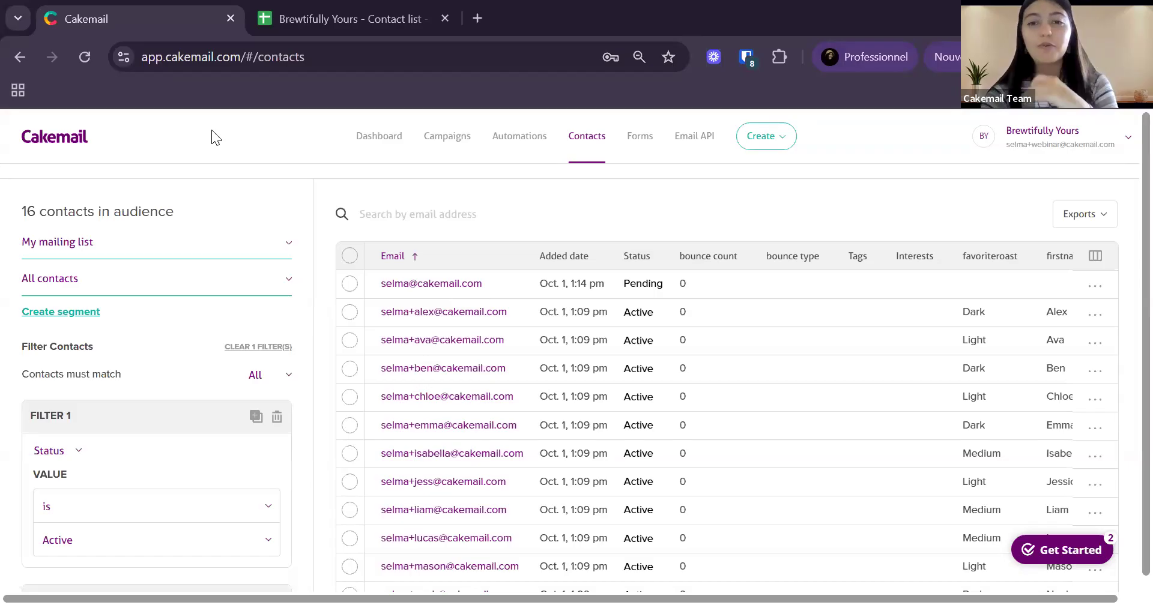
{"action": "left_click", "coordinate": [636, 142]}
{"action": "left_click", "coordinate": [588, 138]}
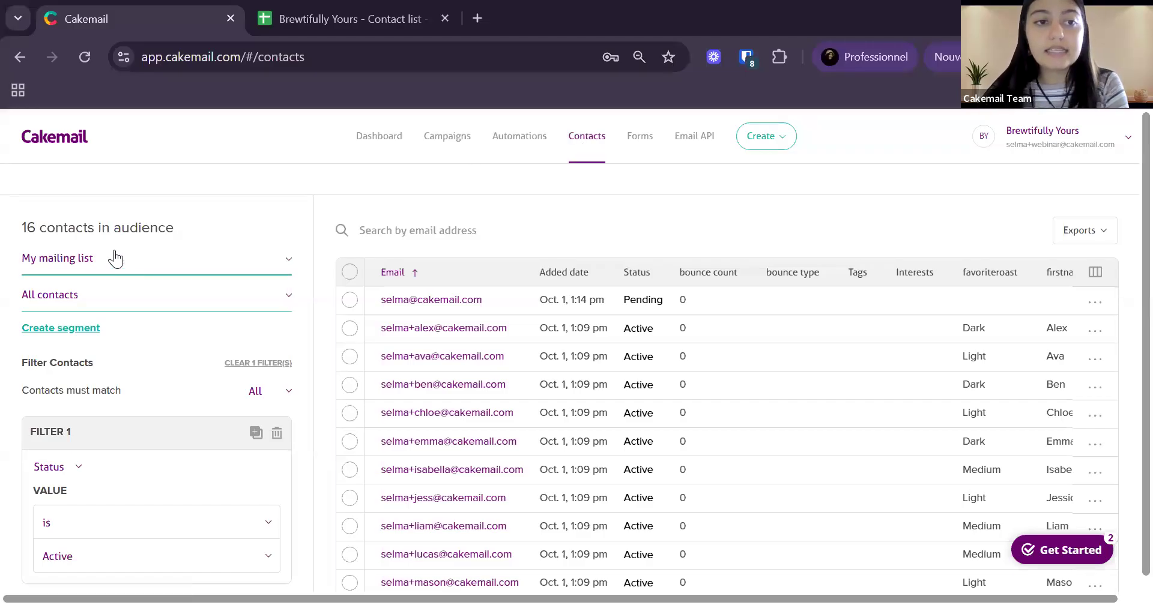
Create a new segment of My mailing list and name it "Engaged Contacts"
{"action": "left_click", "coordinate": [91, 329]}
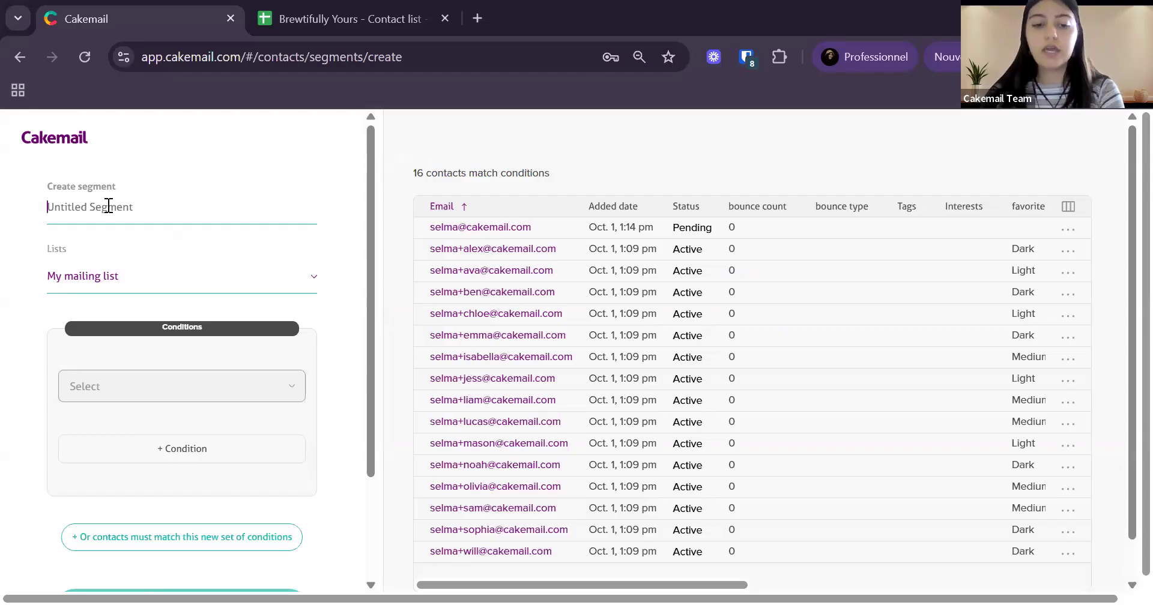
{"action": "type", "text": "Enga"}
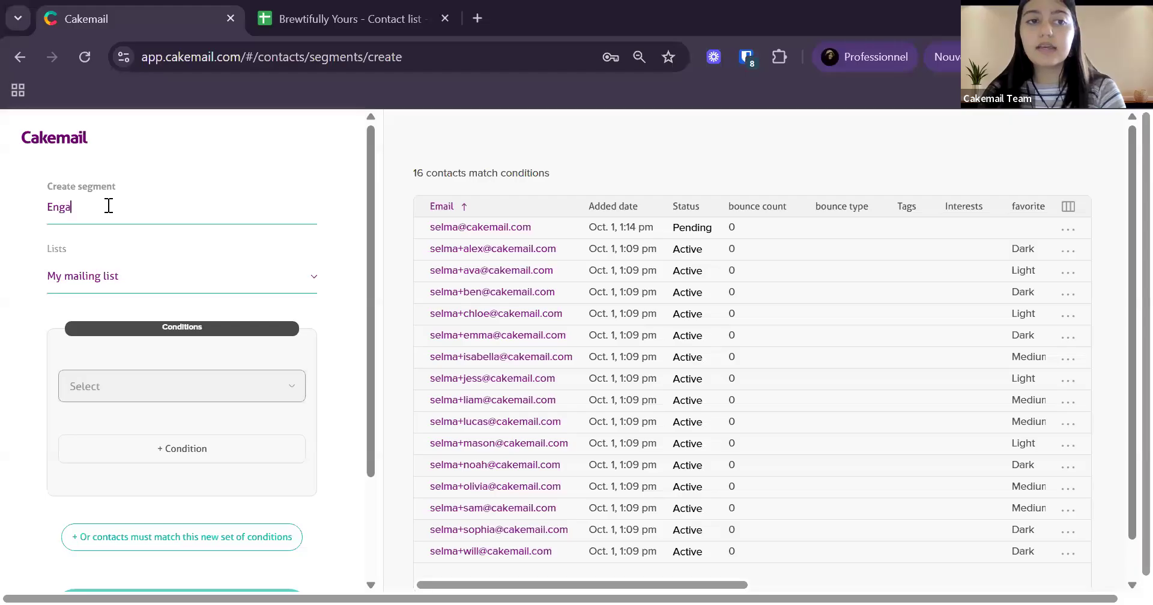
{"action": "type", "text": "ged Co"}
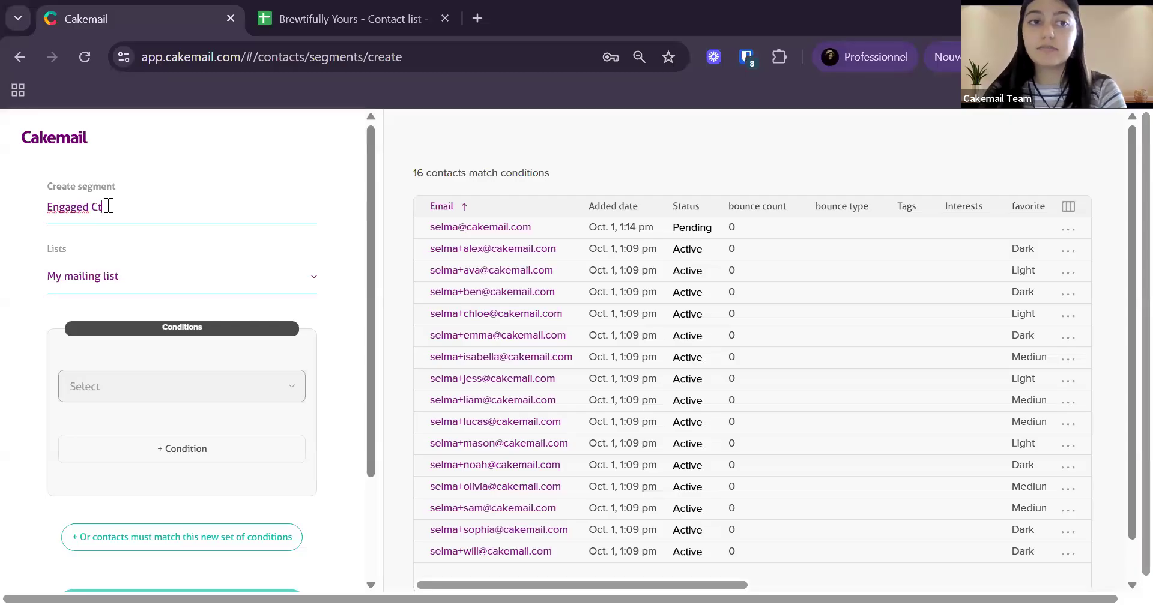
{"action": "type", "text": "ntacts"}
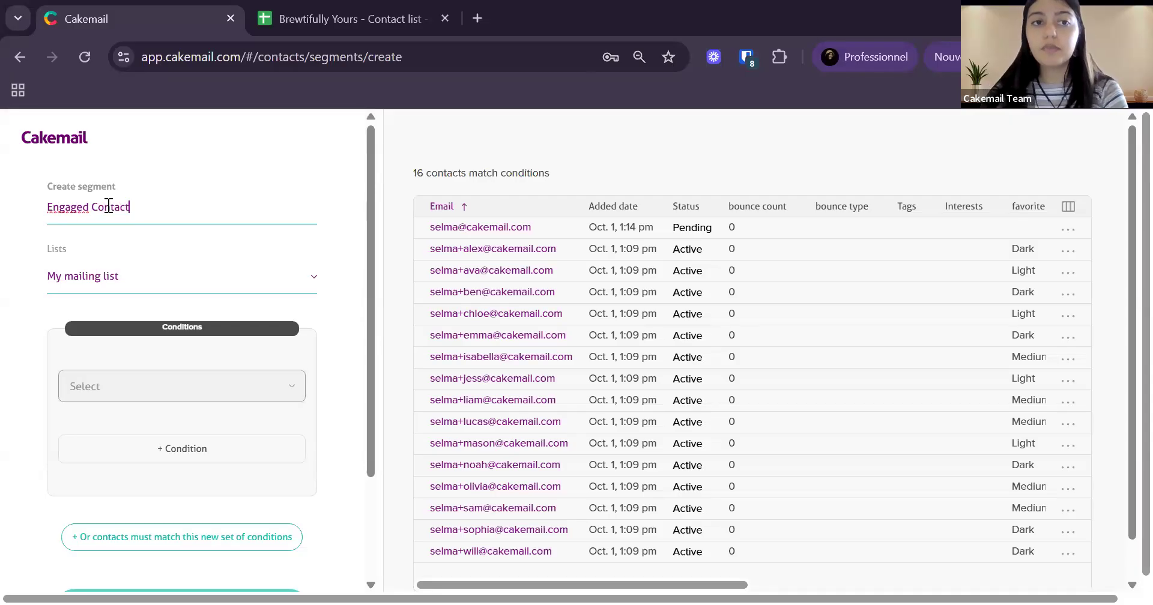
Review the contacts' attribute columns and base the segment's first condition on the custom attribute lastorderdate
{"action": "left_click", "coordinate": [167, 393]}
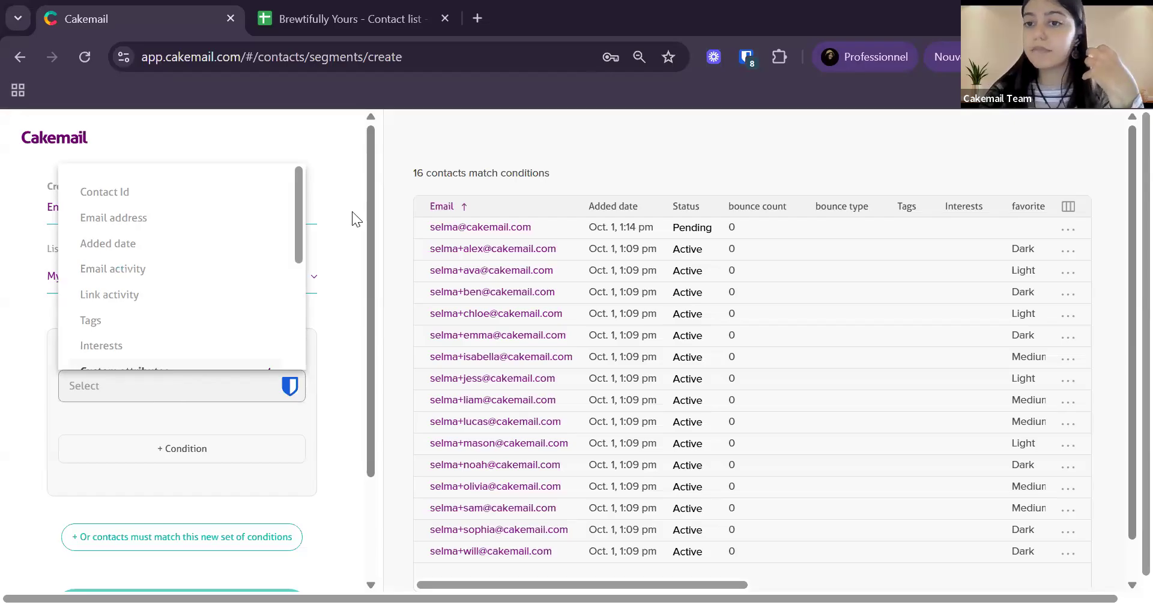
{"action": "scroll", "coordinate": [727, 534], "scroll_direction": "down", "scroll_amount": 1}
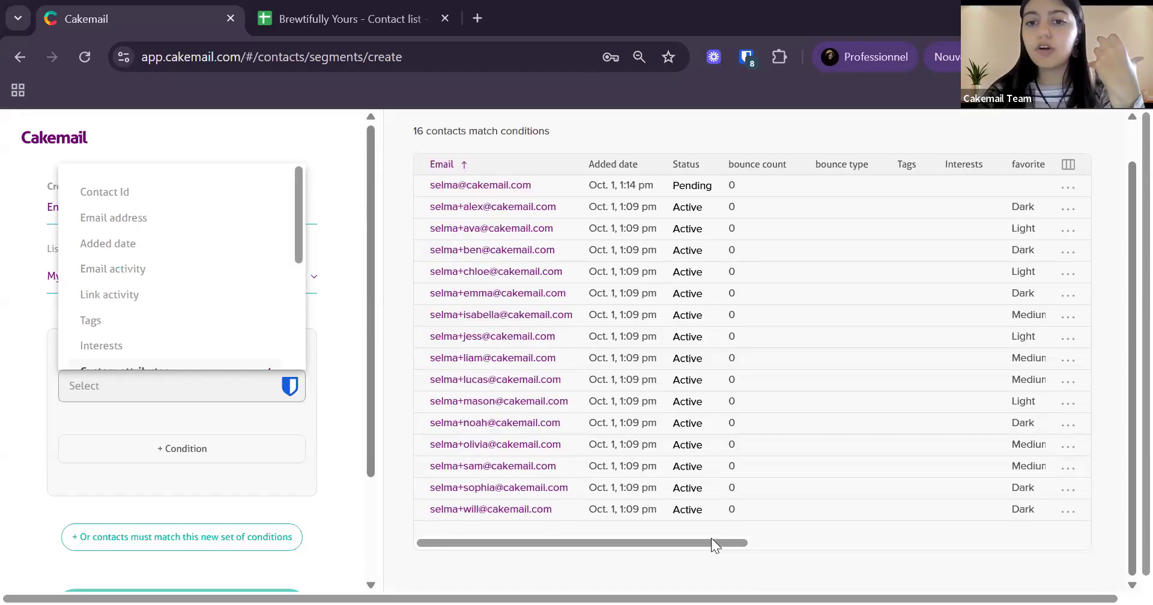
{"action": "left_click_drag", "start_coordinate": [720, 541], "coordinate": [727, 541]}
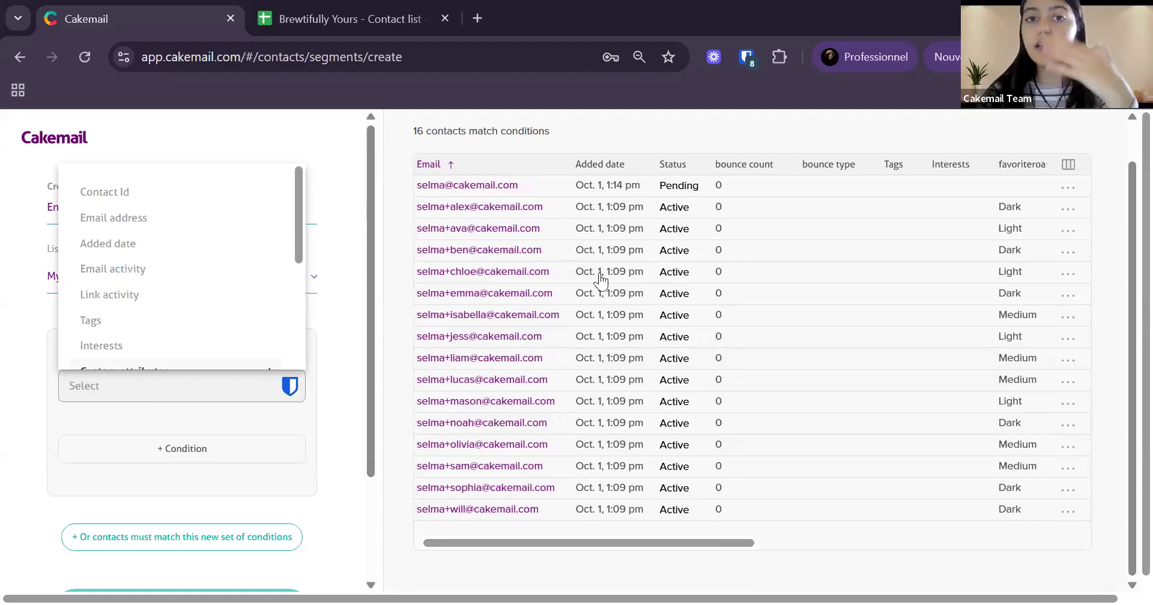
{"action": "left_click_drag", "start_coordinate": [700, 540], "coordinate": [958, 528]}
{"action": "left_click", "coordinate": [891, 173]}
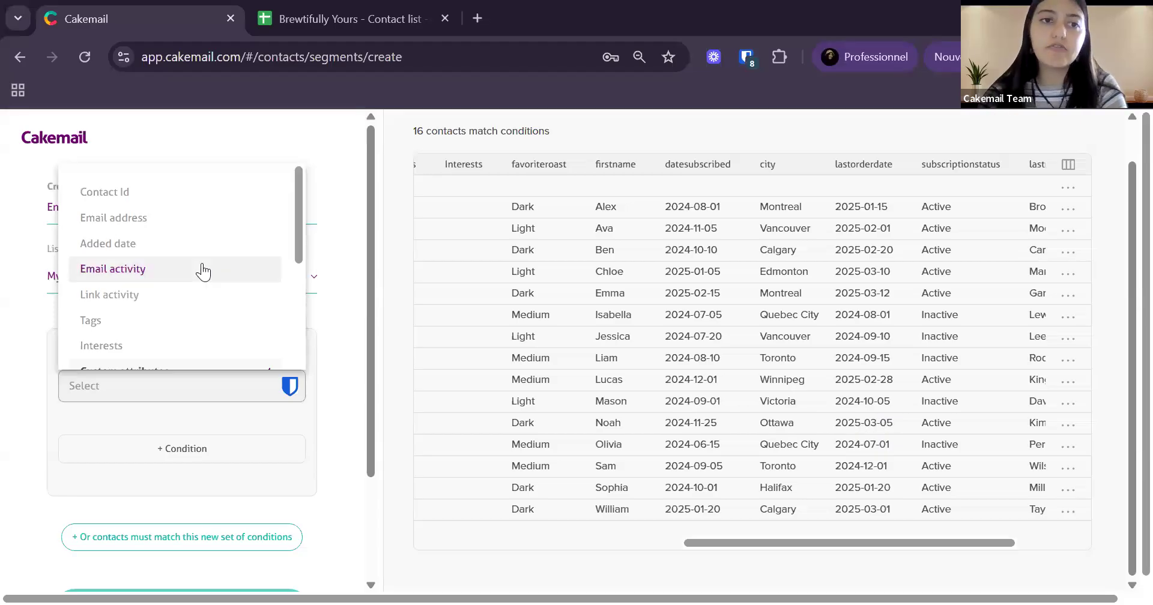
{"action": "scroll", "coordinate": [203, 270], "scroll_direction": "down", "scroll_amount": 5}
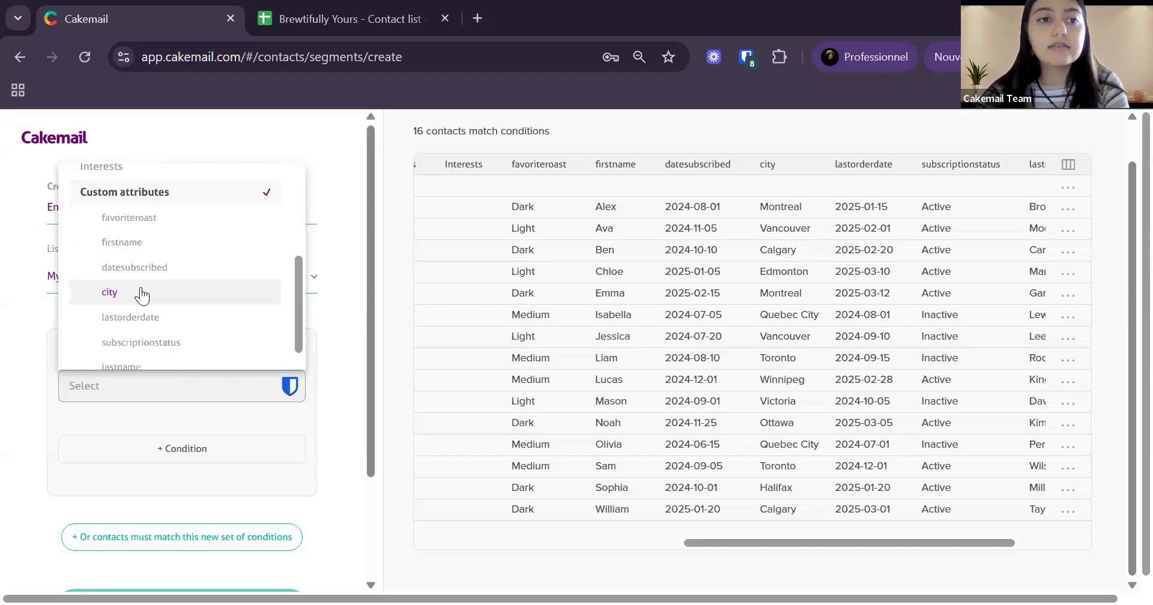
{"action": "scroll", "coordinate": [141, 295], "scroll_direction": "down", "scroll_amount": 1}
{"action": "left_click", "coordinate": [141, 294]}
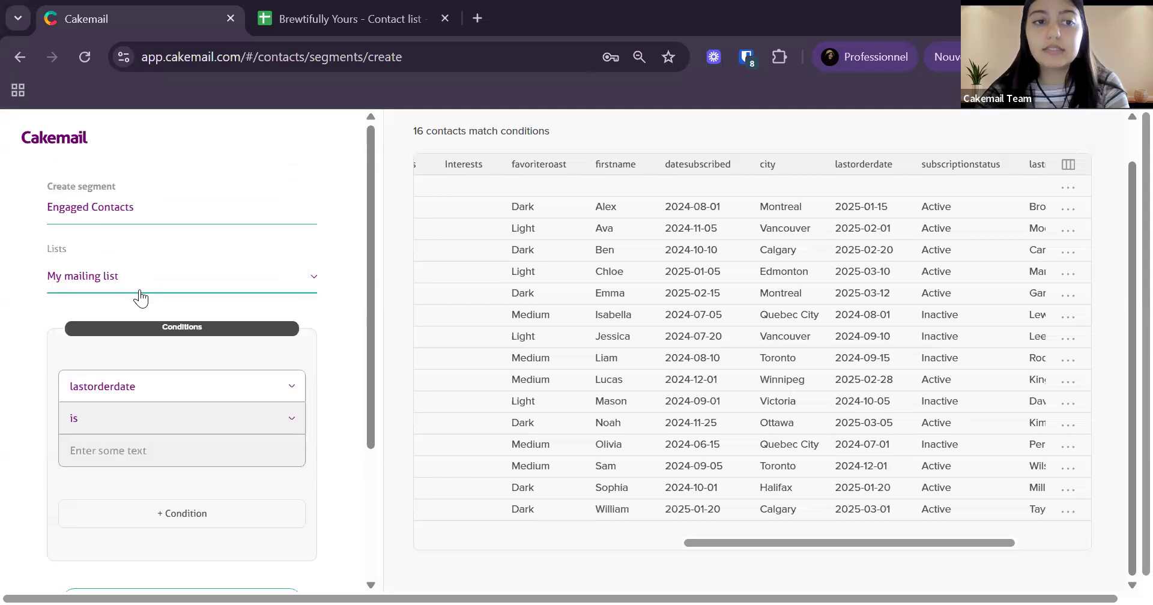
Try 2025 as the exact lastorderdate value and clear it again
{"action": "left_click", "coordinate": [149, 450]}
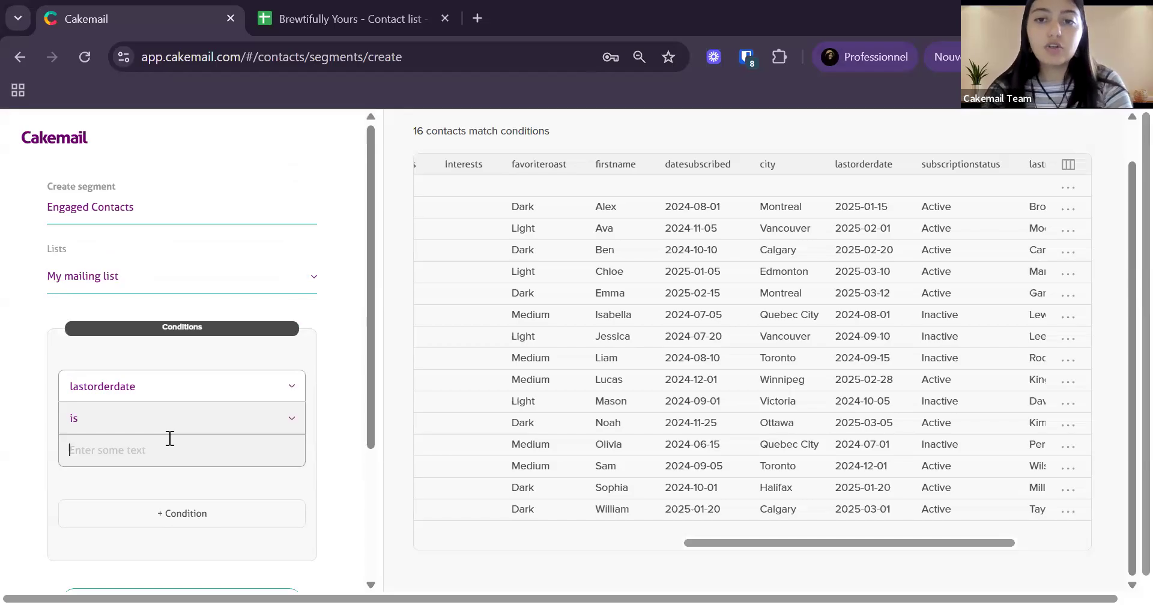
{"action": "type", "text": "20"}
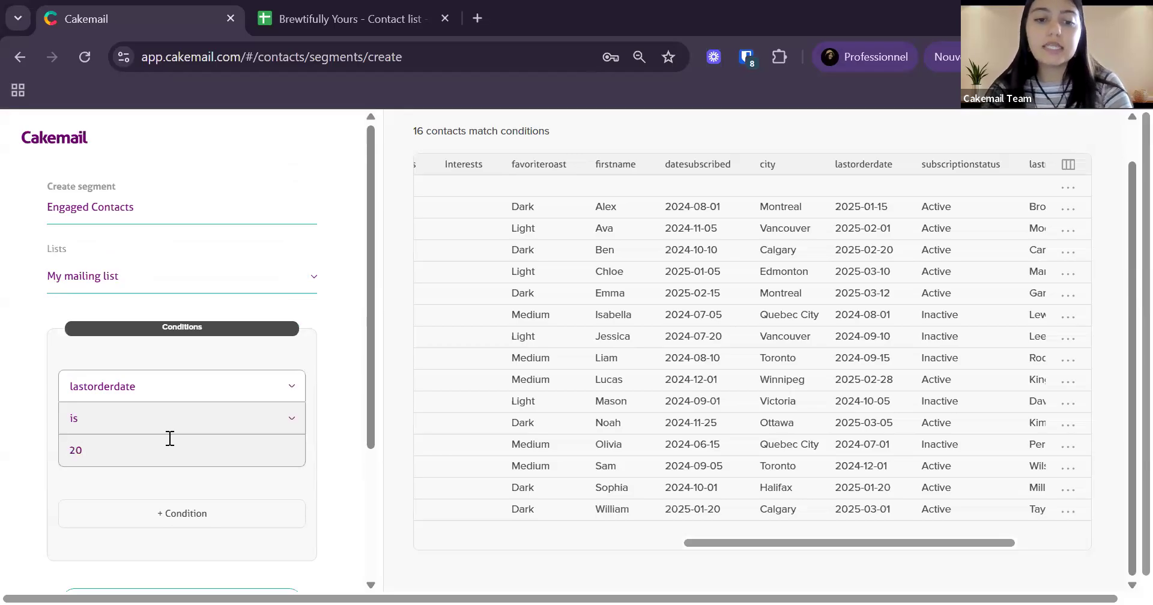
{"action": "type", "text": "25"}
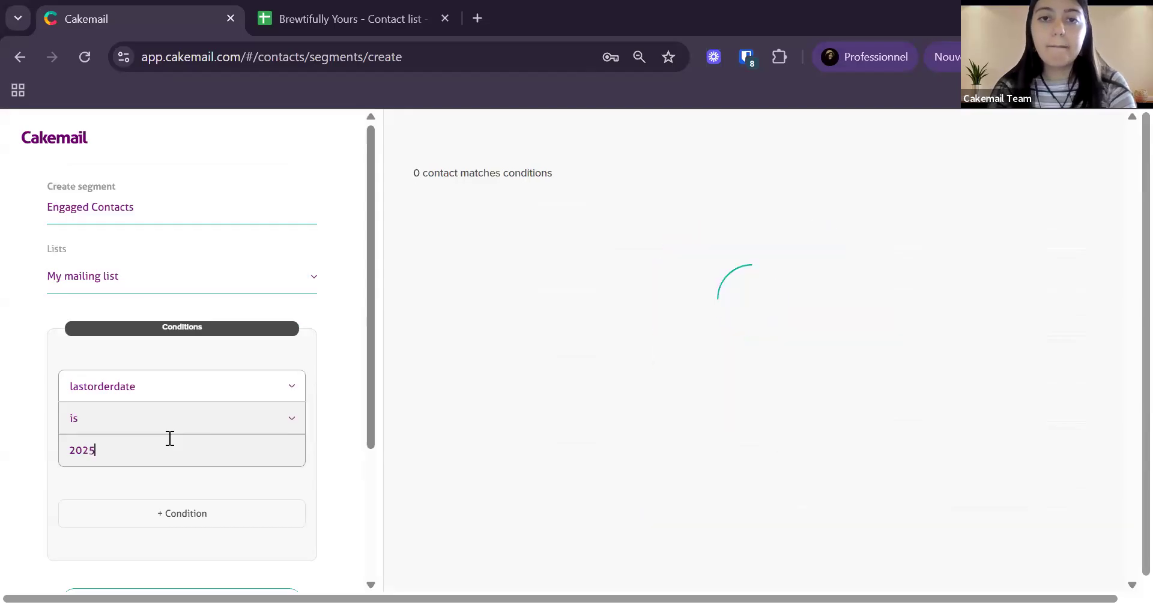
{"action": "key", "text": "BackSpace"}
{"action": "key", "text": "BackSpace"}
{"action": "key", "text": "BackSpace"}
{"action": "key", "text": "BackSpace"}
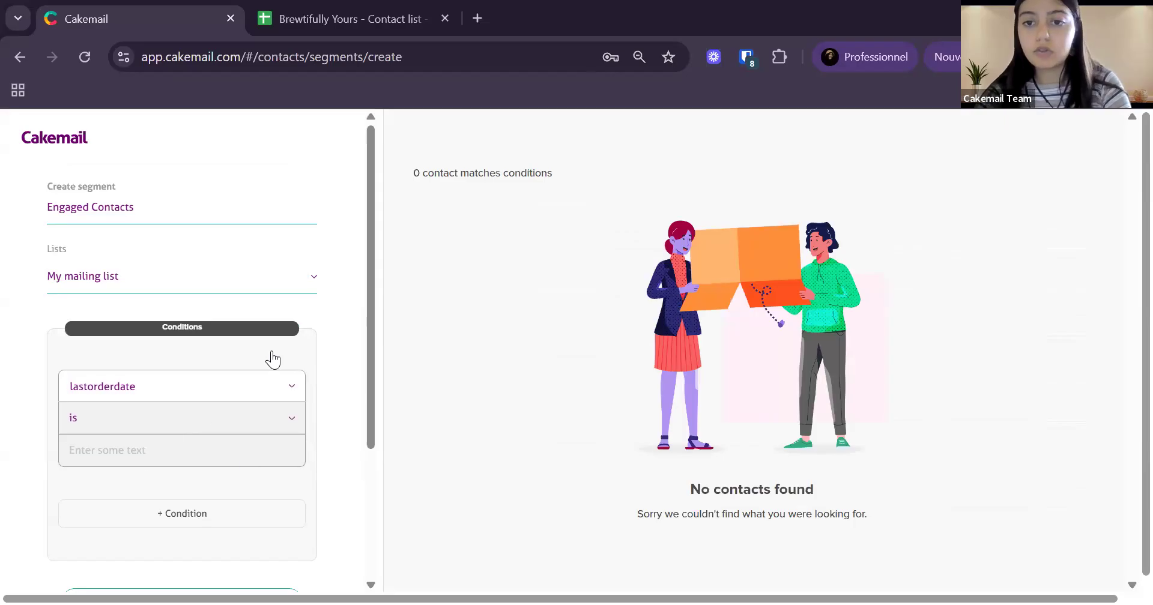
Change the lastorderdate condition's operator to "is greater than"
{"action": "left_click", "coordinate": [184, 420]}
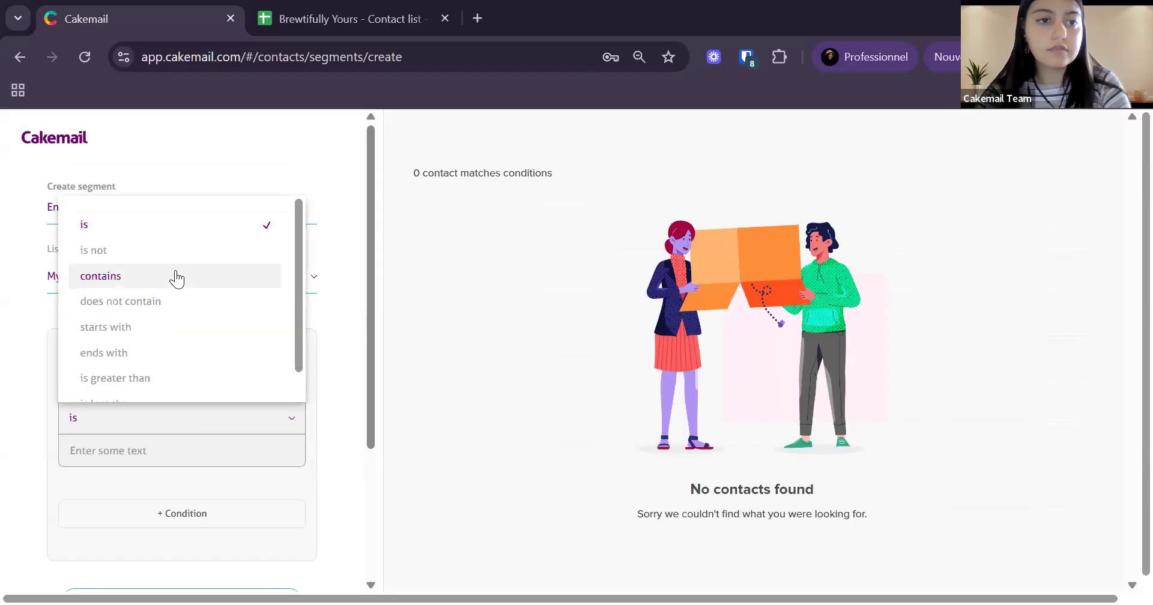
{"action": "scroll", "coordinate": [175, 278], "scroll_direction": "down", "scroll_amount": 1}
{"action": "left_click", "coordinate": [155, 353]}
{"action": "left_click", "coordinate": [145, 451]}
{"action": "type", "text": "90"}
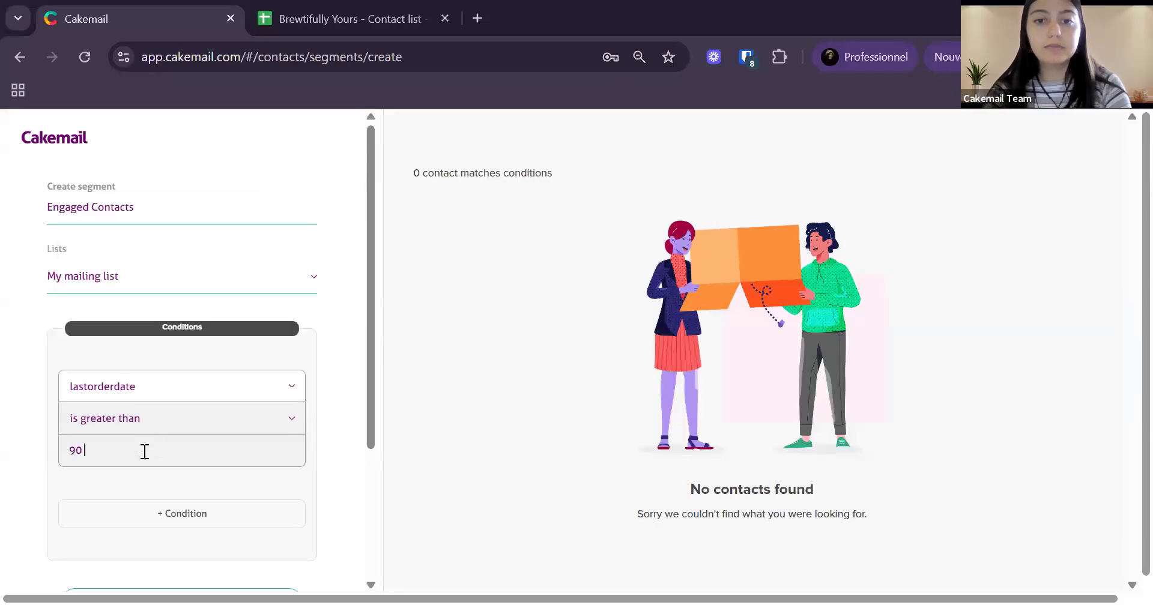
{"action": "key", "text": "BackSpace"}
{"action": "key", "text": "BackSpace"}
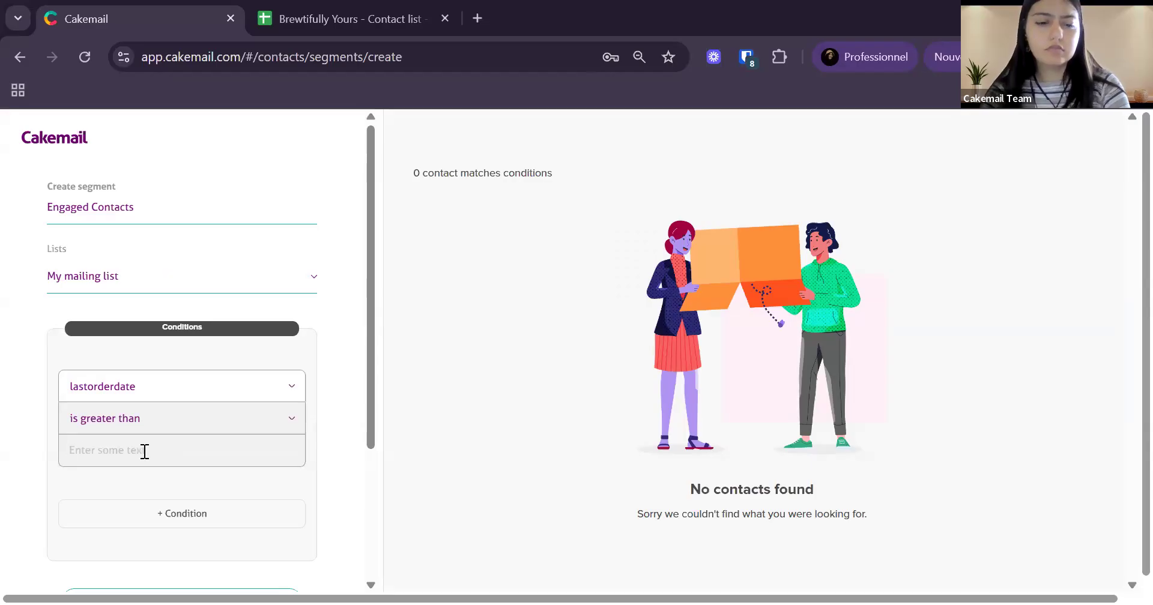
Try a 2025 date as the value of the lastorderdate condition, clear it again, and check the available operators
{"action": "type", "text": "2025/"}
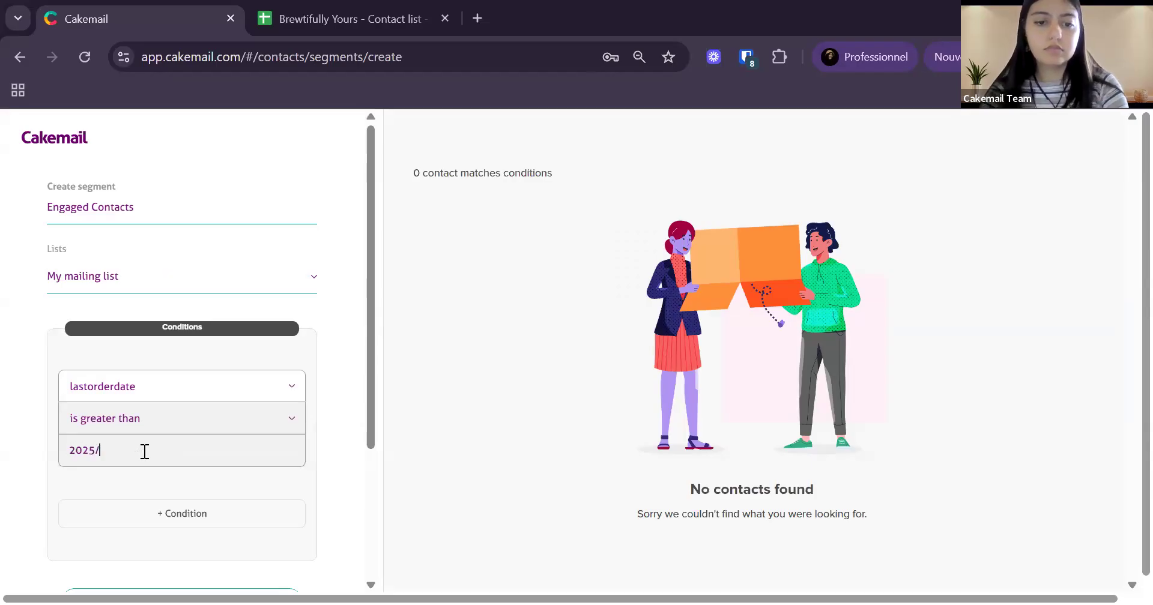
{"action": "type", "text": "0"}
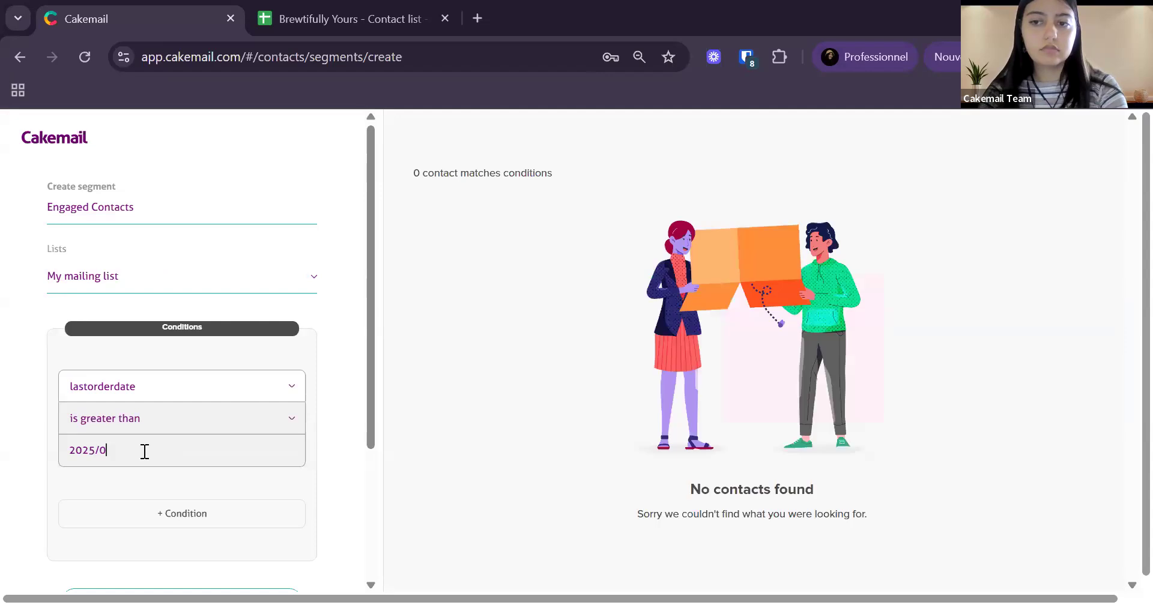
{"action": "key", "text": "BackSpace"}
{"action": "key", "text": "BackSpace"}
{"action": "key", "text": "BackSpace"}
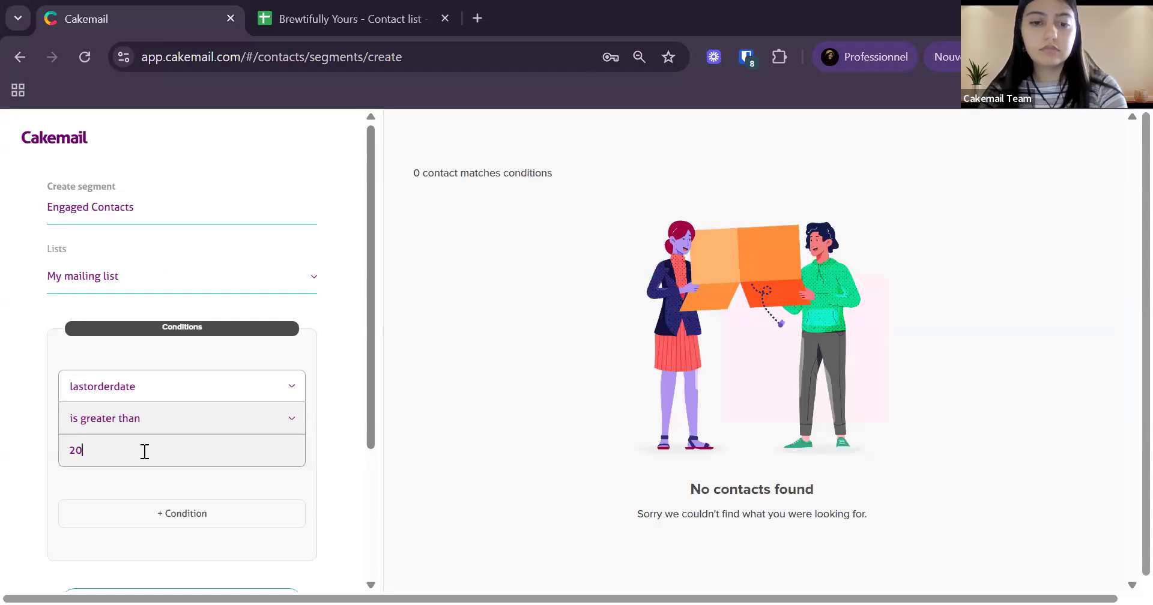
{"action": "type", "text": "5"}
{"action": "key", "text": "BackSpace"}
{"action": "key", "text": "BackSpace"}
{"action": "key", "text": "BackSpace"}
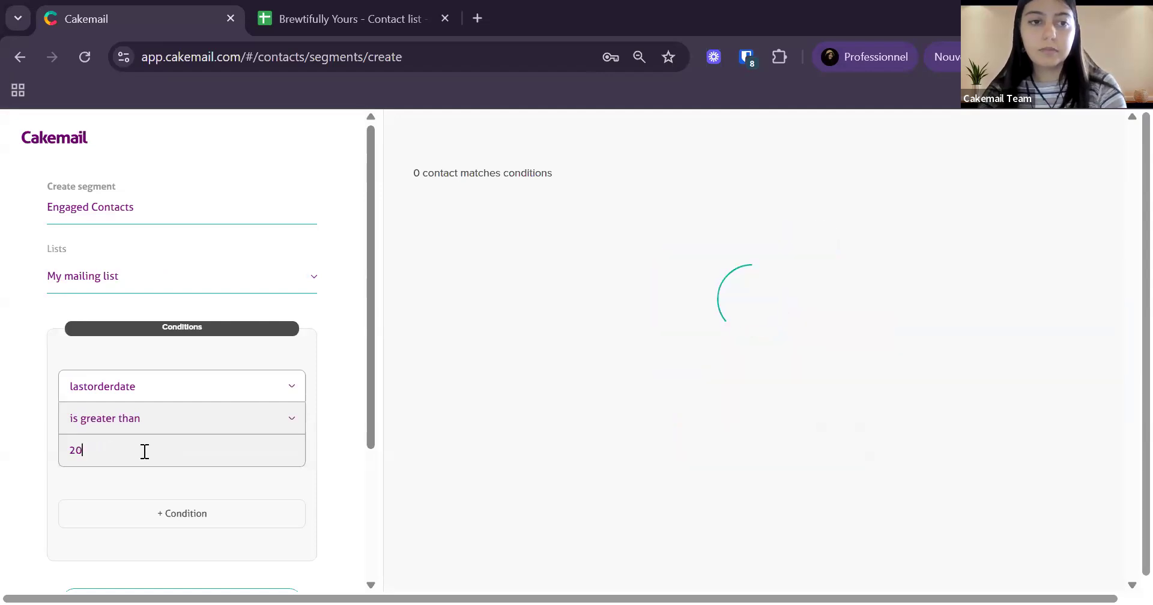
{"action": "left_click", "coordinate": [179, 428]}
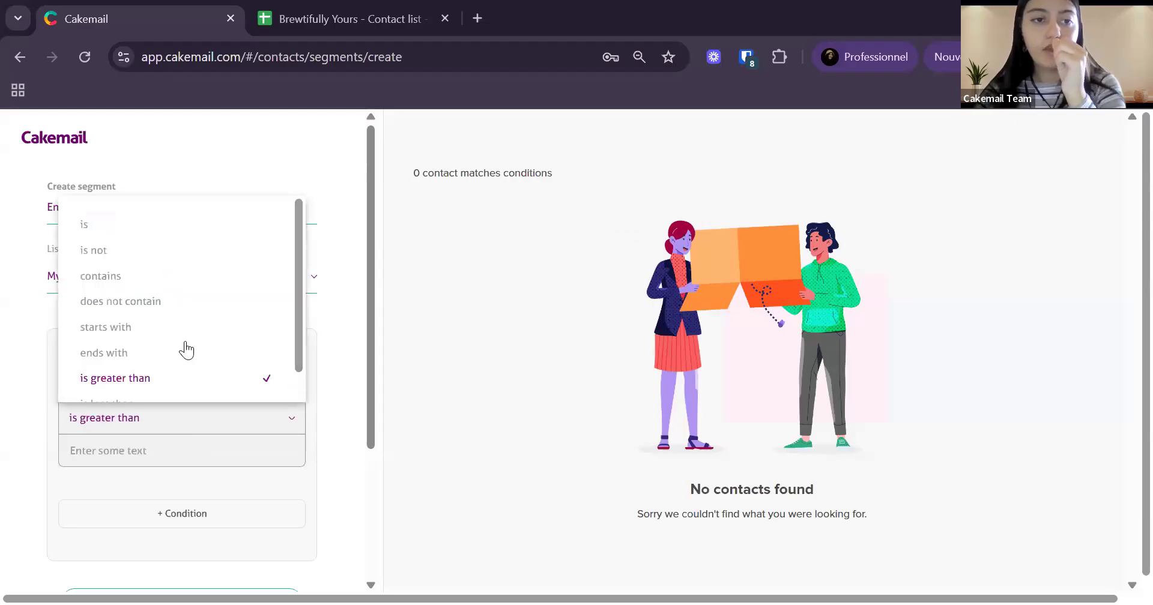
{"action": "scroll", "coordinate": [187, 347], "scroll_direction": "down", "scroll_amount": 1}
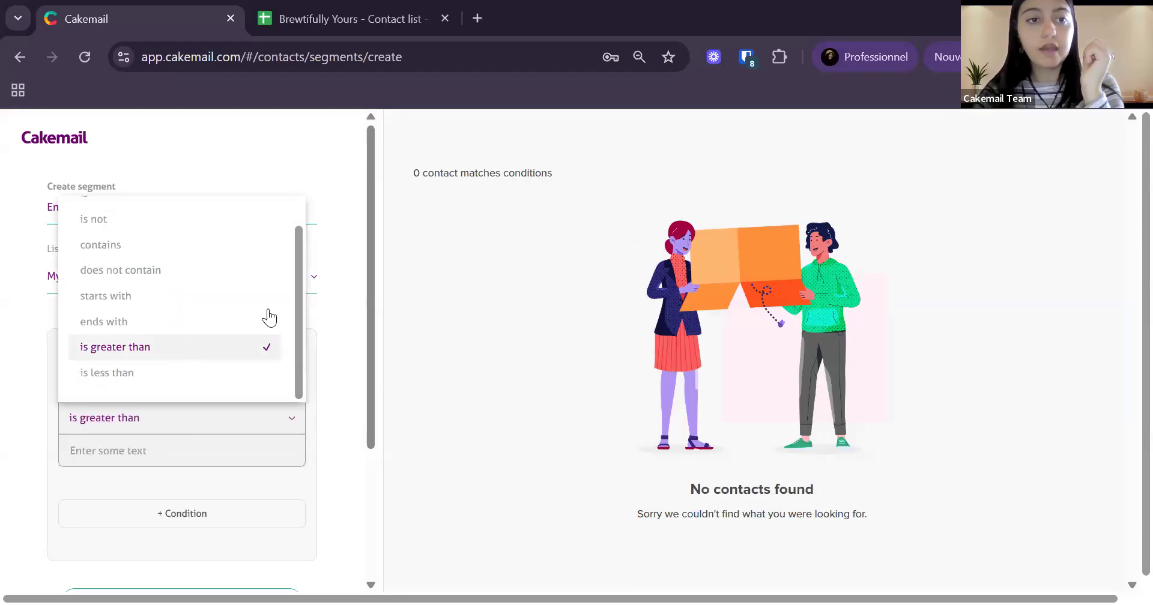
Base the segment's condition on the custom attribute city instead, matching contacts whose city is Montreal
{"action": "left_click", "coordinate": [200, 387]}
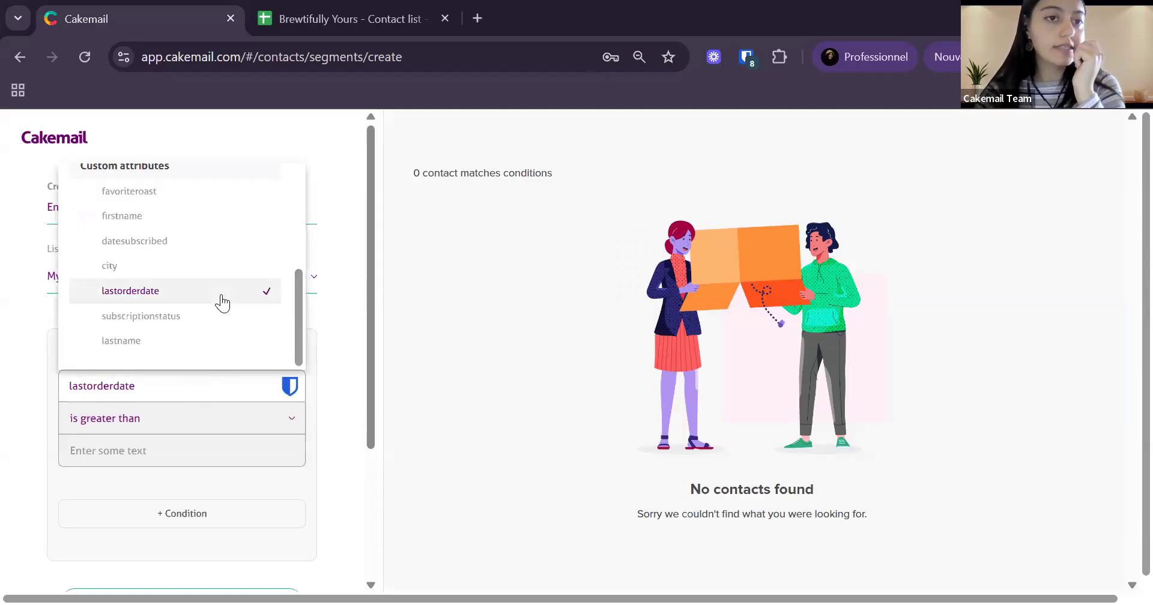
{"action": "left_click", "coordinate": [189, 269]}
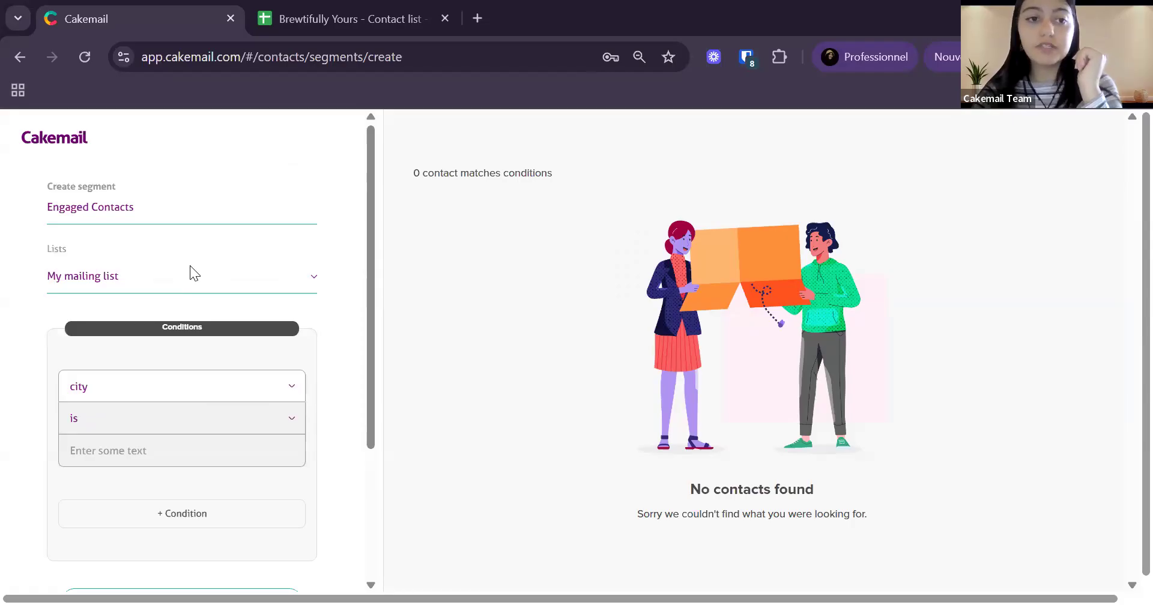
{"action": "left_click", "coordinate": [163, 454]}
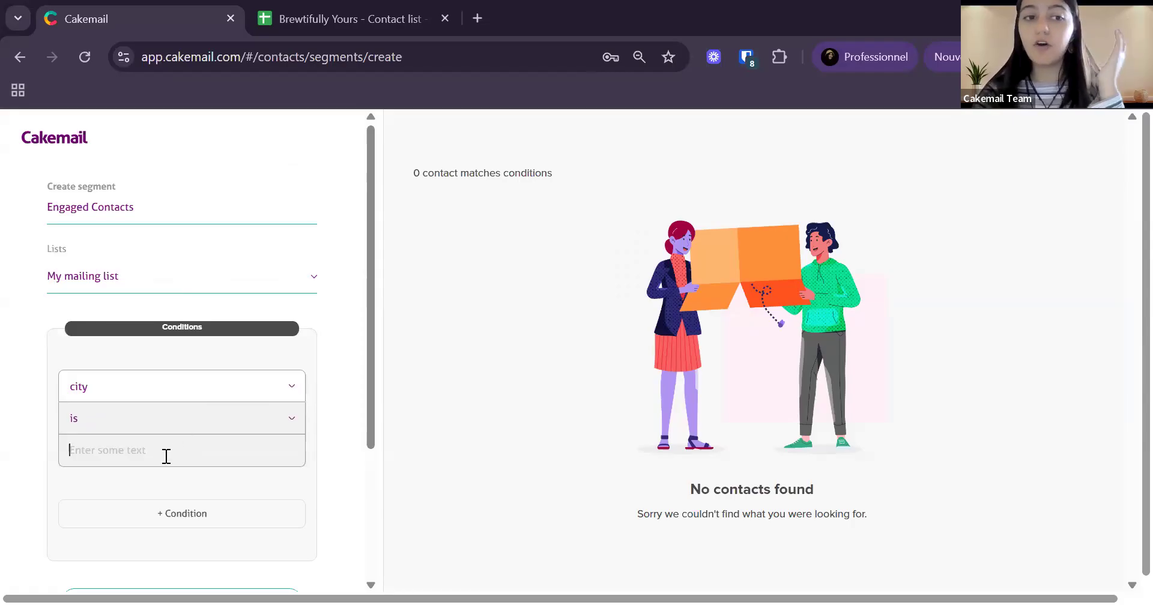
{"action": "type", "text": "Montreal"}
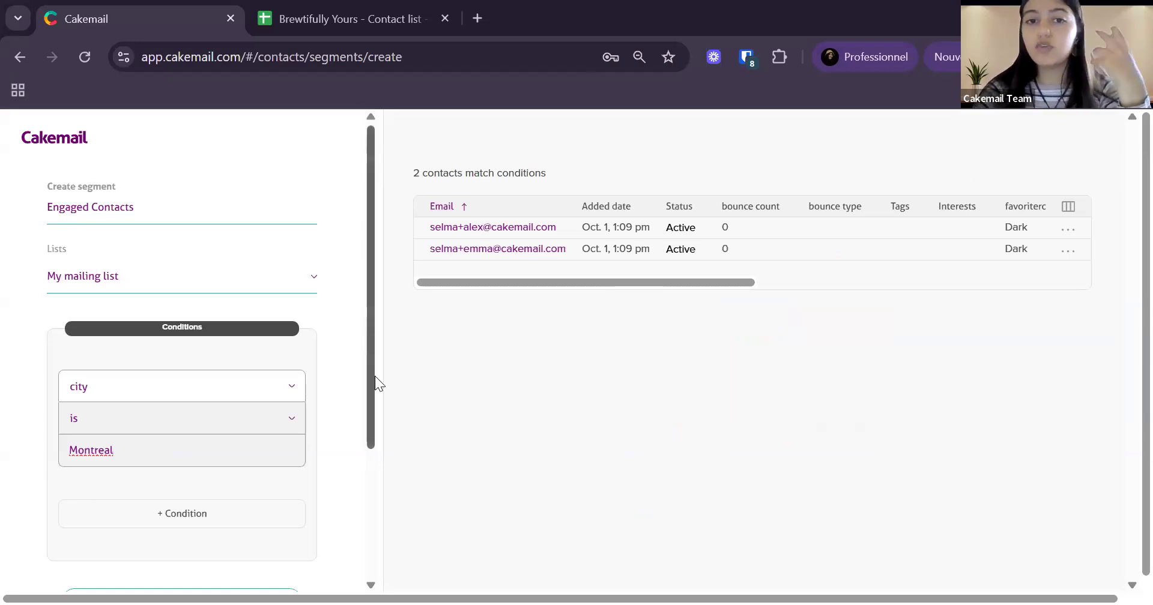
Save the Engaged Contacts segment and exit the segment editor
{"action": "scroll", "coordinate": [373, 409], "scroll_direction": "down", "scroll_amount": 3}
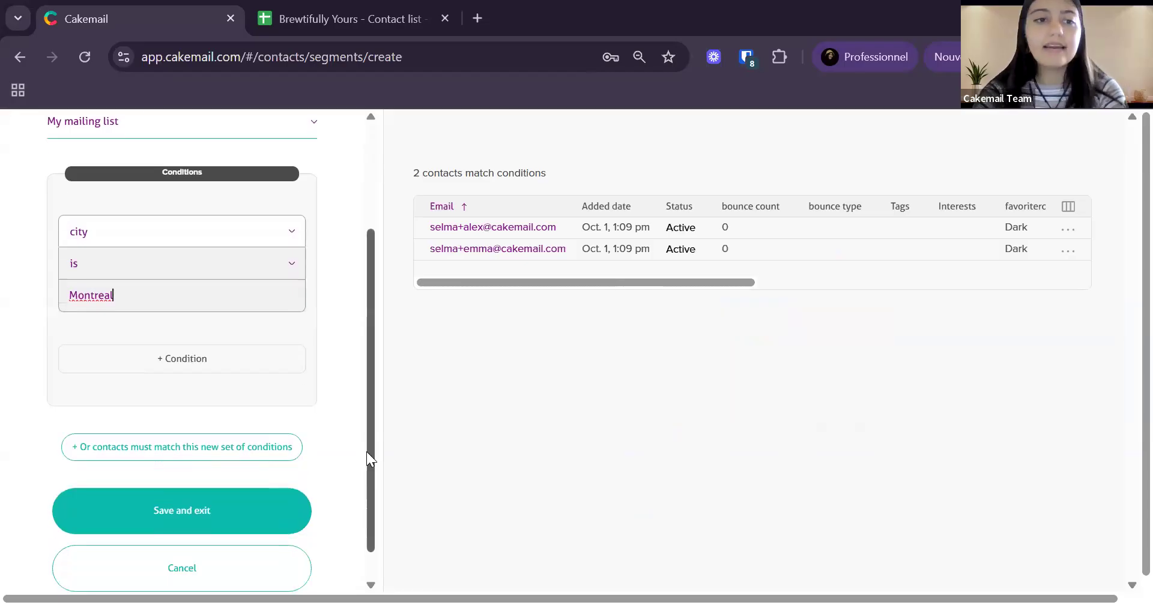
{"action": "scroll", "coordinate": [350, 279], "scroll_direction": "up", "scroll_amount": 3}
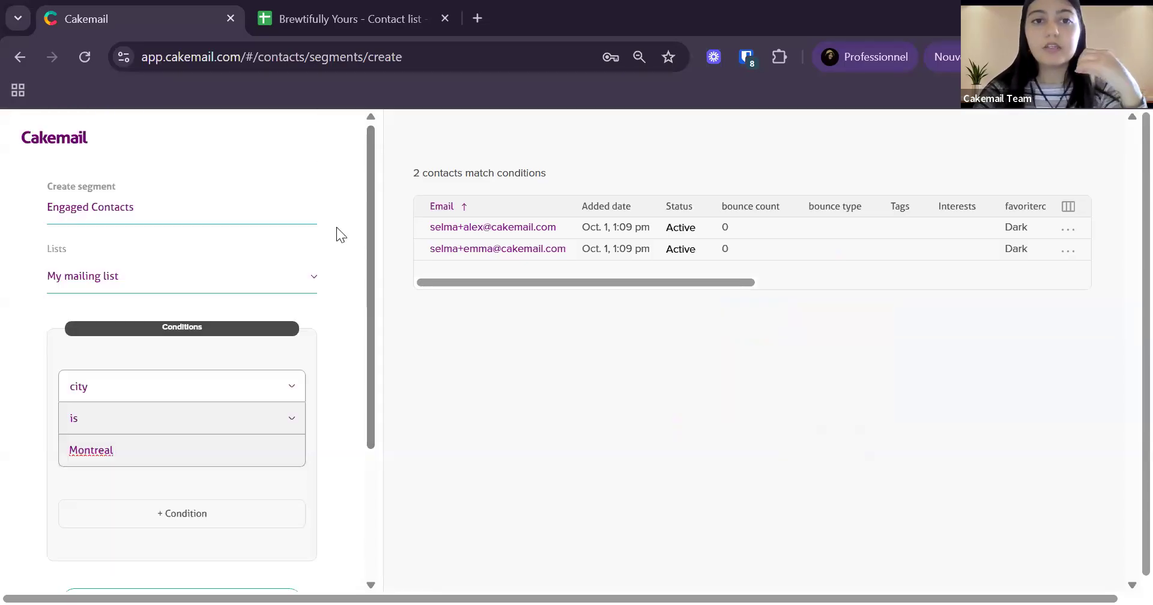
{"action": "scroll", "coordinate": [215, 368], "scroll_direction": "down", "scroll_amount": 1}
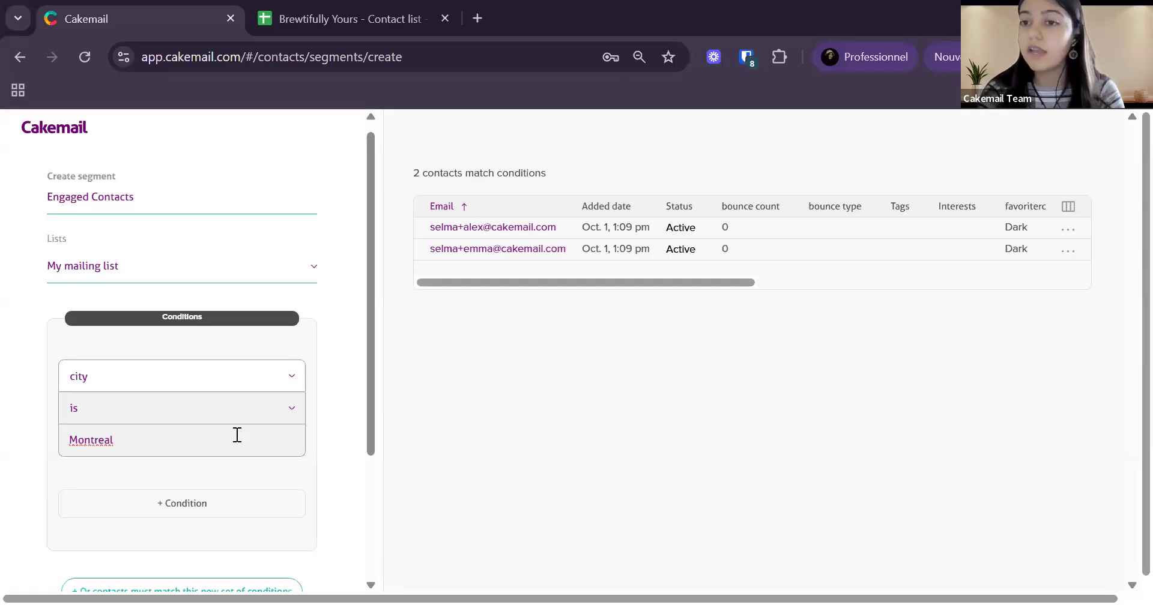
{"action": "scroll", "coordinate": [237, 435], "scroll_direction": "down", "scroll_amount": 3}
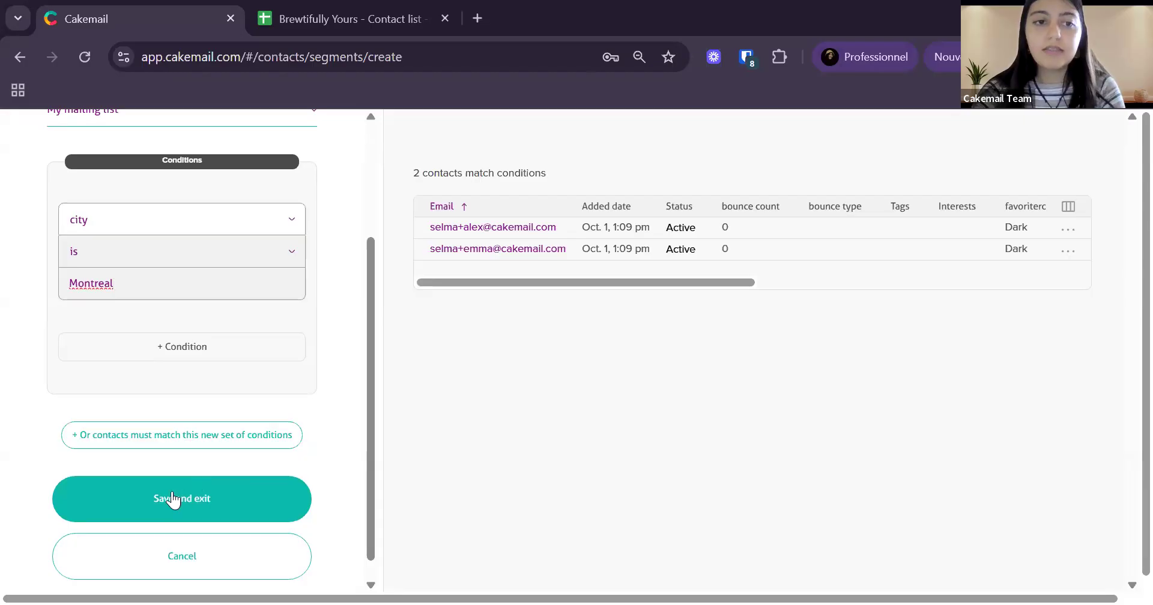
{"action": "left_click", "coordinate": [183, 515]}
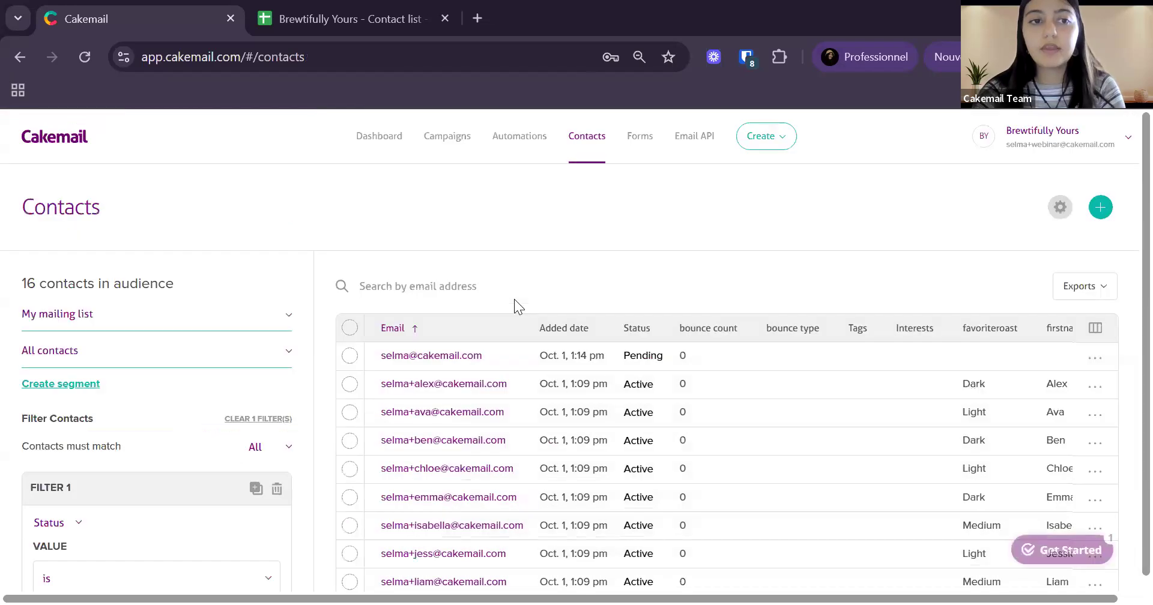
Show only the Engaged Contacts segment of My mailing list on the Contacts page
{"action": "left_click", "coordinate": [230, 327]}
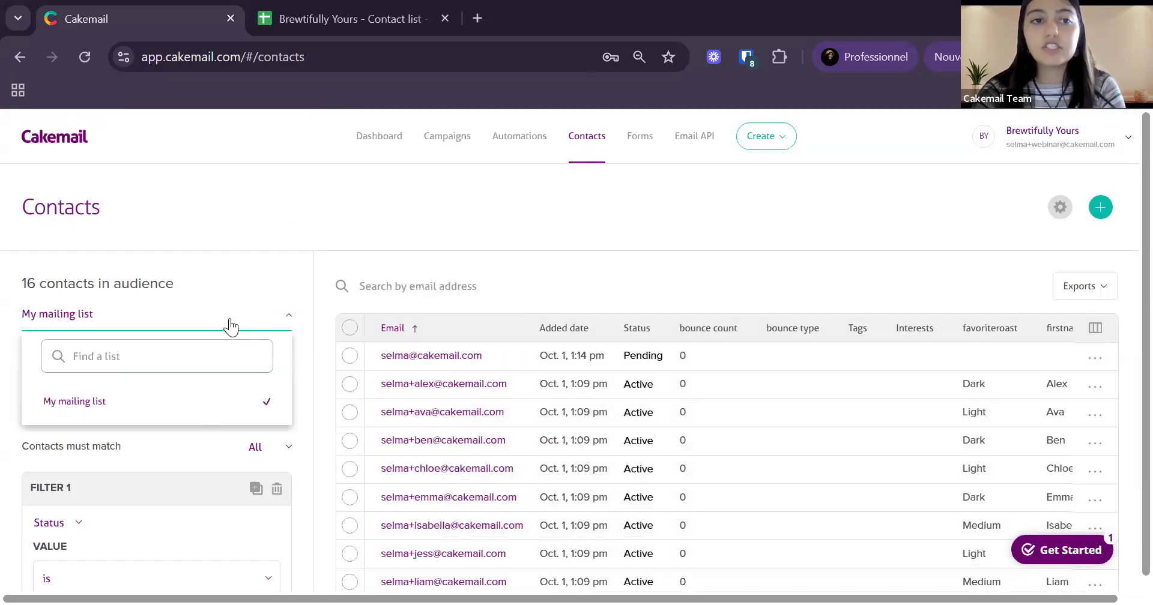
{"action": "left_click", "coordinate": [260, 313]}
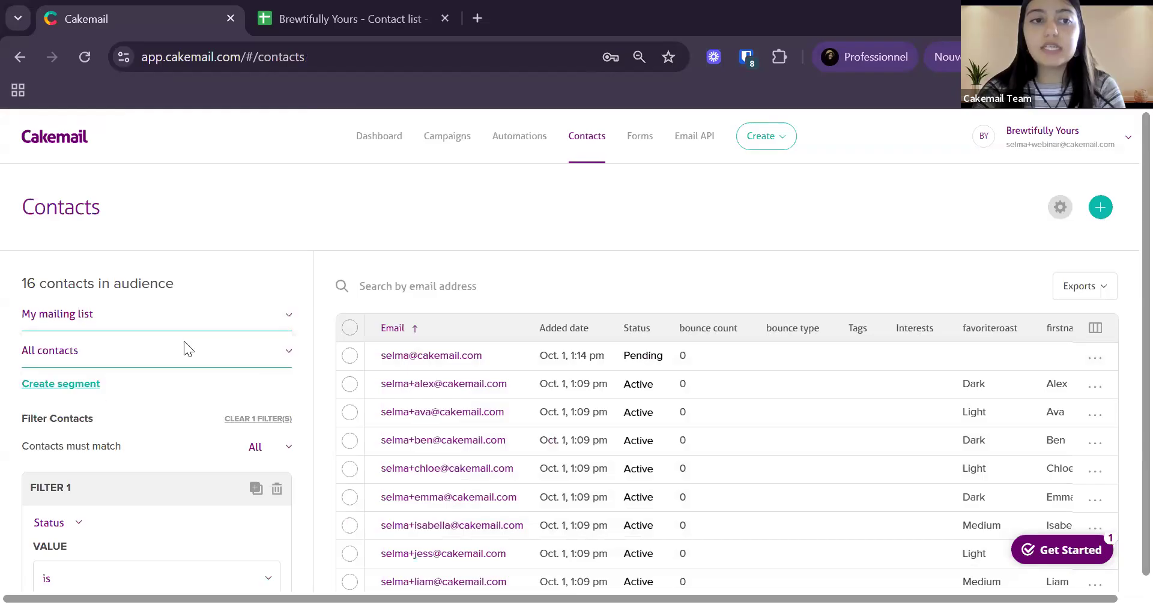
{"action": "left_click", "coordinate": [173, 360]}
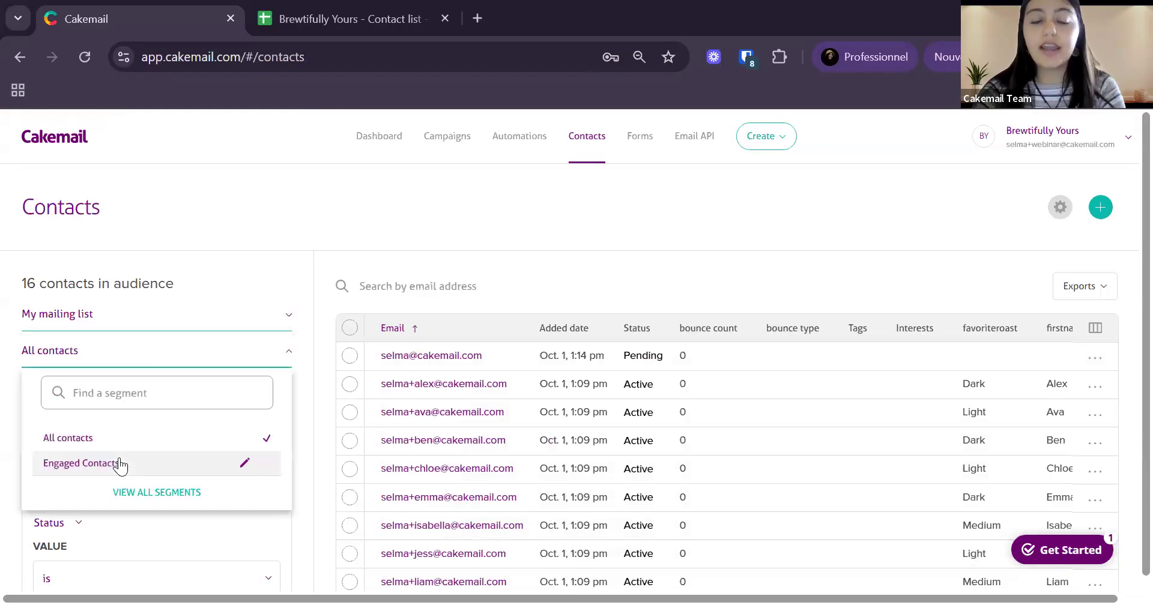
{"action": "left_click", "coordinate": [144, 463]}
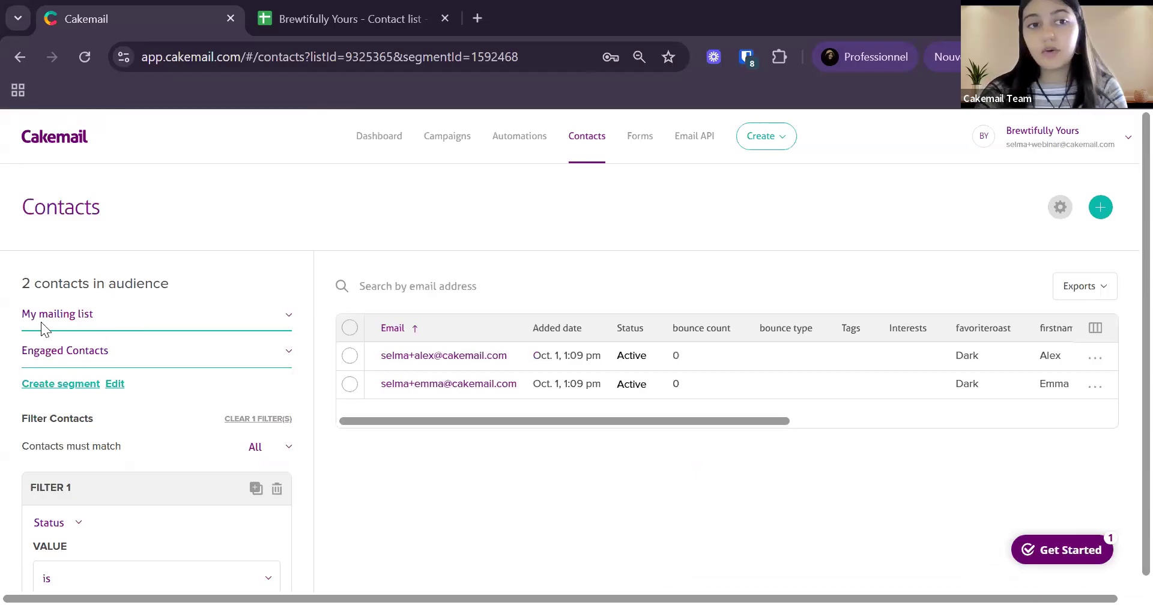
{"action": "left_click", "coordinate": [98, 351]}
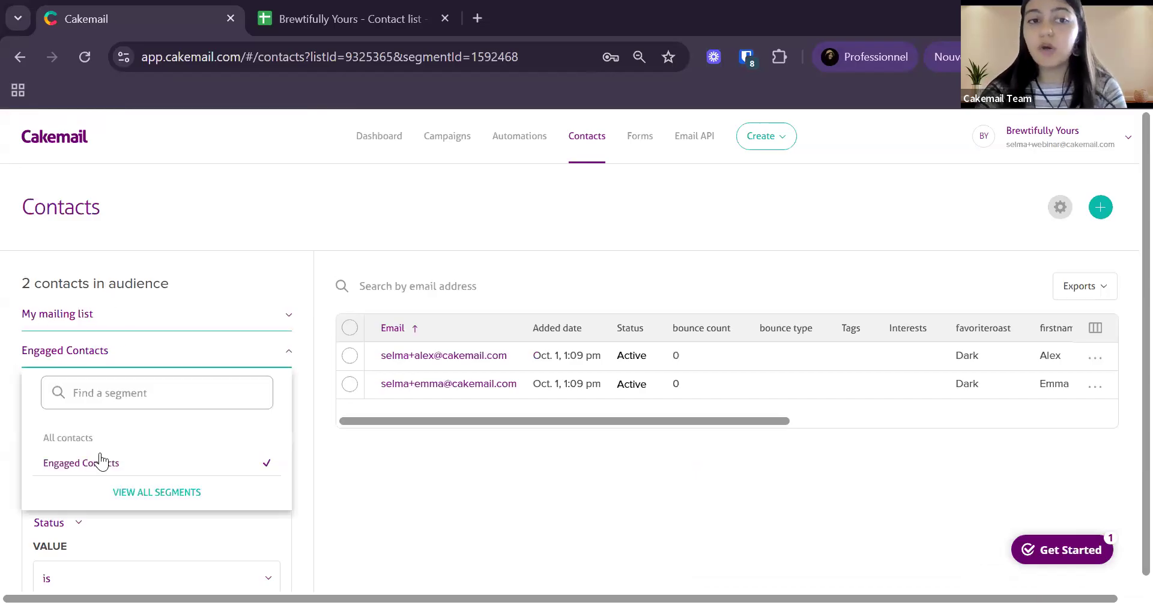
{"action": "left_click", "coordinate": [227, 268]}
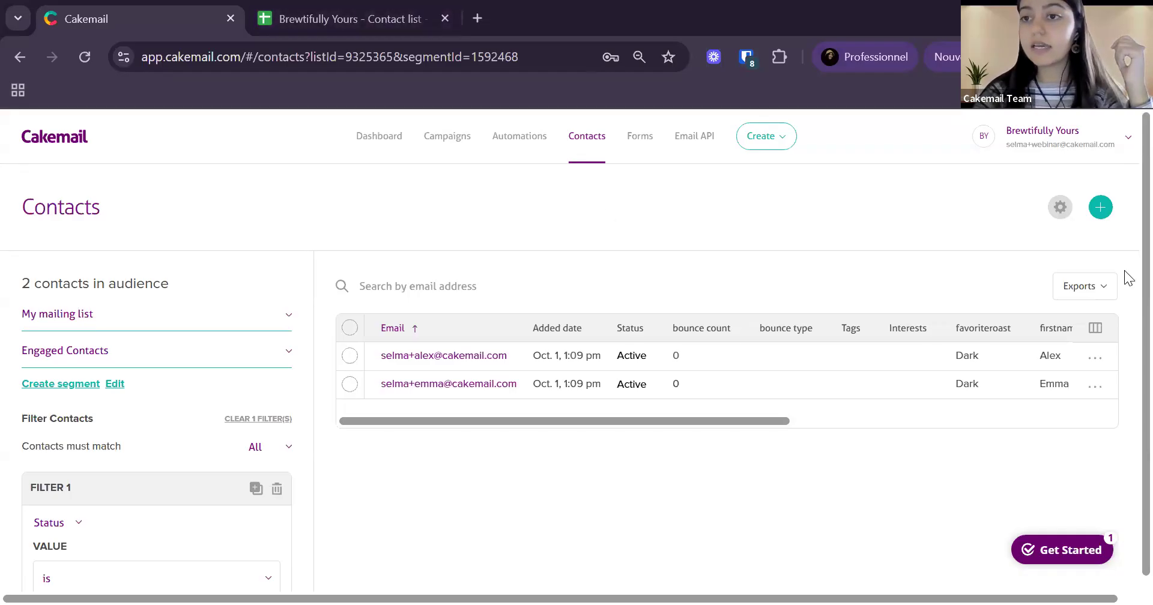
Start a new contact import up to the choice of the destination list
{"action": "left_click", "coordinate": [1100, 207]}
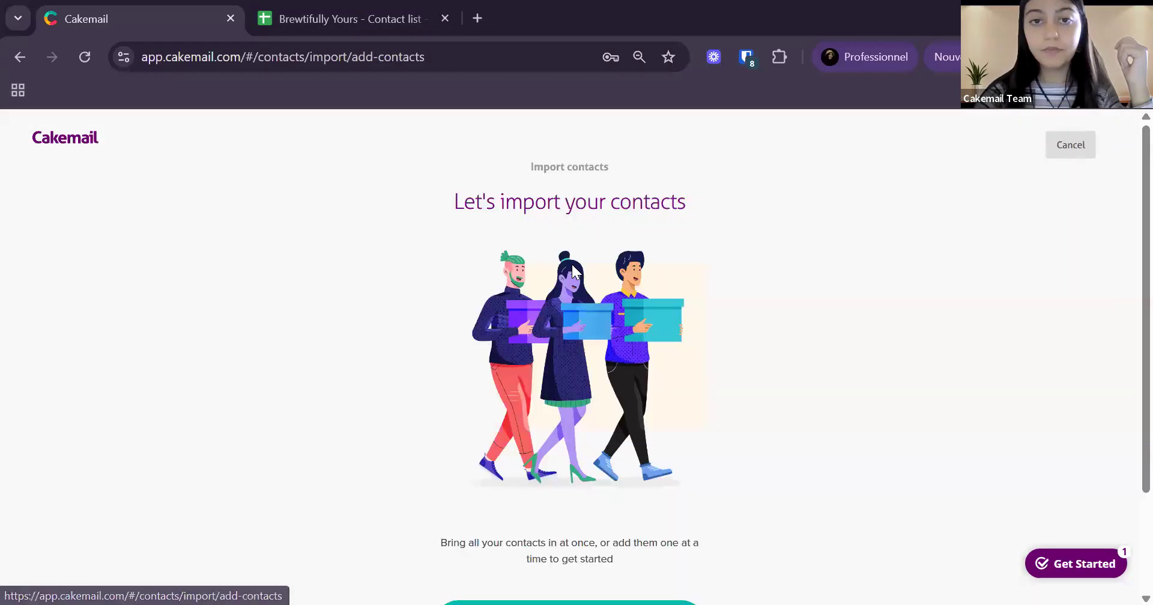
{"action": "scroll", "coordinate": [651, 490], "scroll_direction": "down", "scroll_amount": 2}
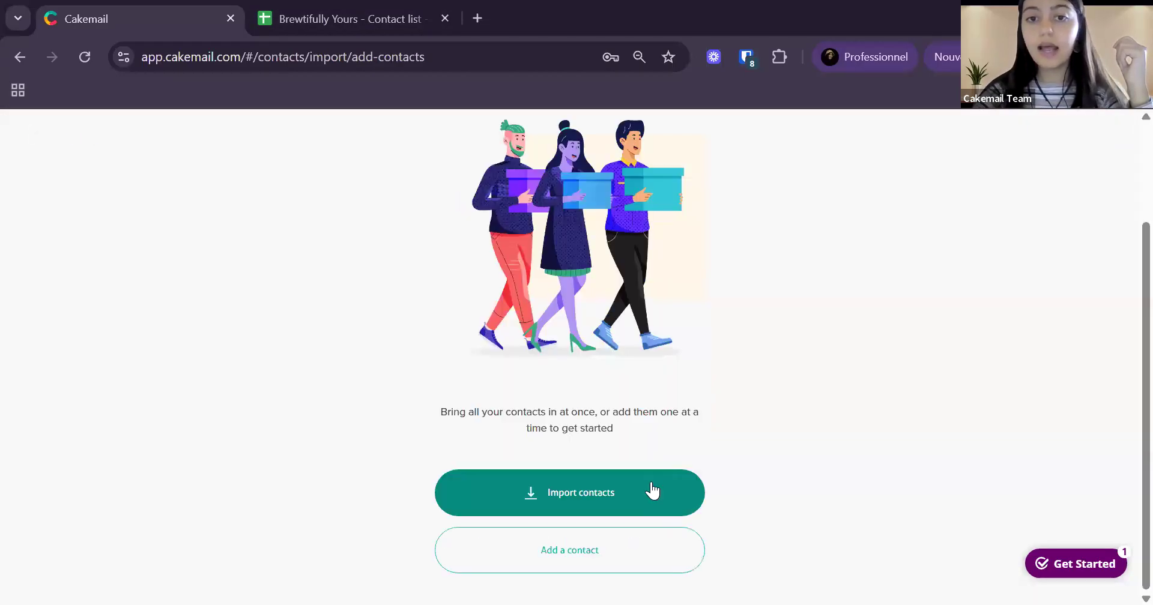
{"action": "left_click", "coordinate": [651, 489]}
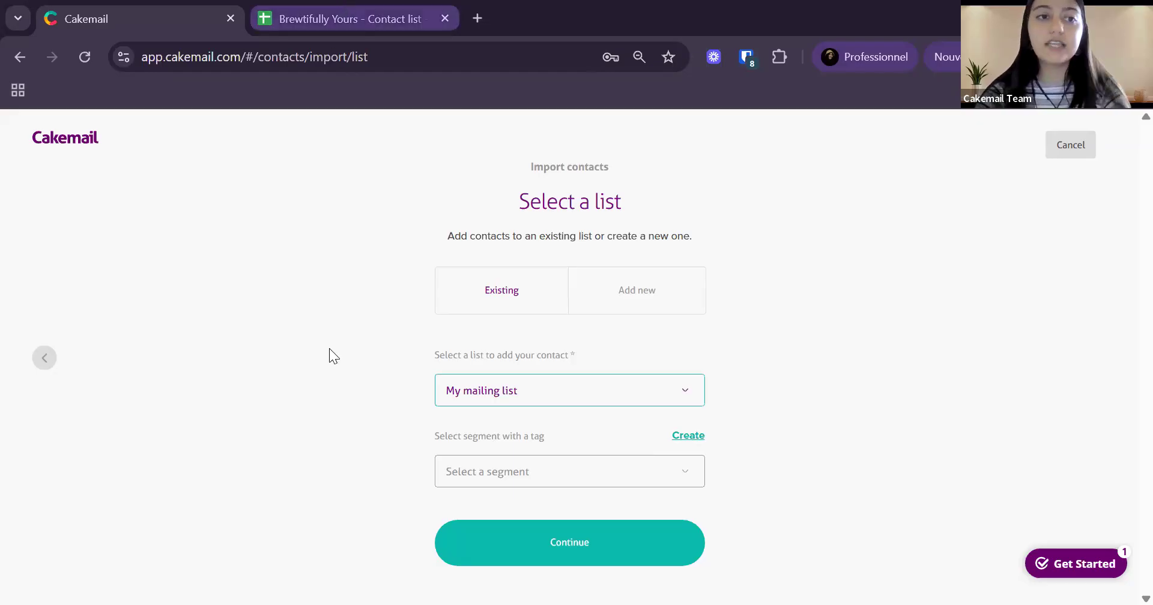
Select the header row and first three contacts (A1:H4) in the contact list spreadsheet, and return to the Cakemail import
{"action": "key", "text": "ctrl+Tab"}
{"action": "left_click_drag", "start_coordinate": [103, 289], "coordinate": [777, 332]}
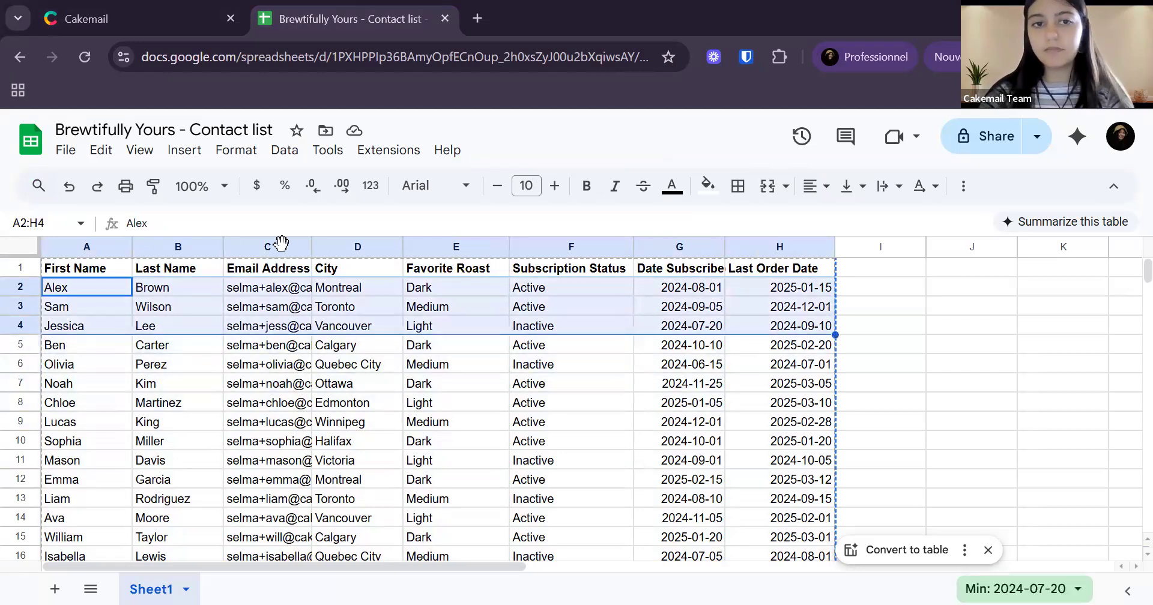
{"action": "left_click_drag", "start_coordinate": [114, 267], "coordinate": [751, 332]}
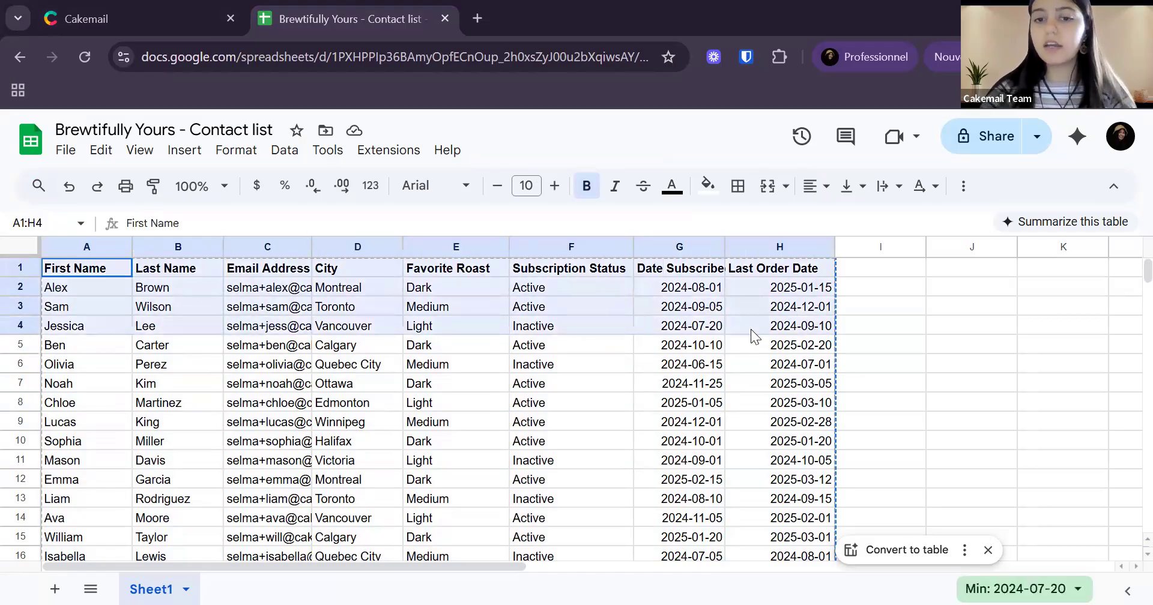
{"action": "left_click", "coordinate": [89, 8]}
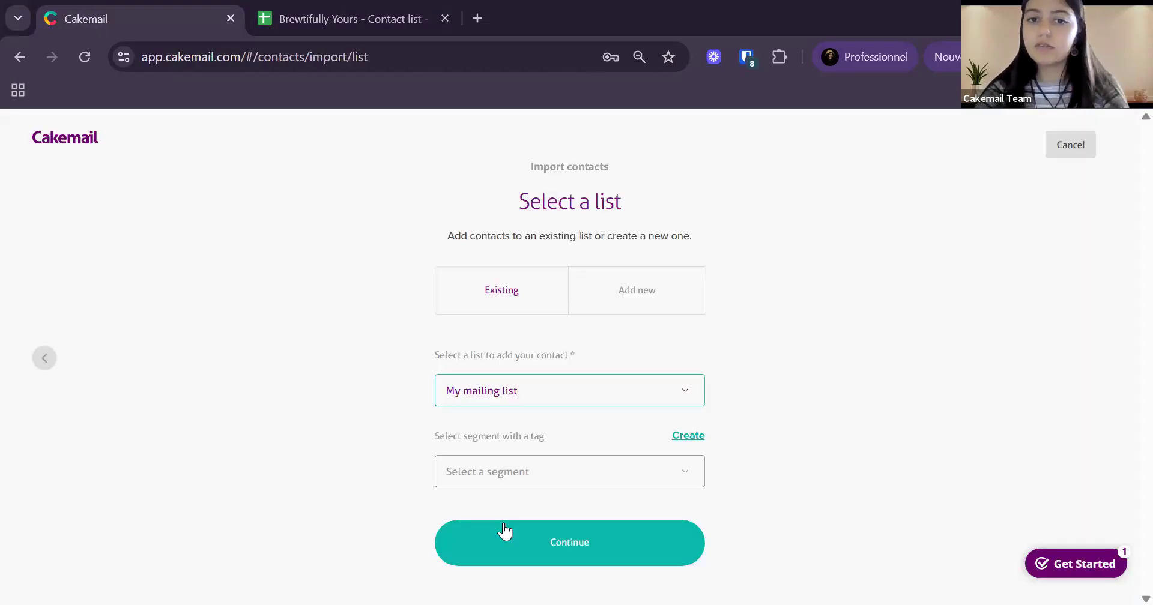
Try to create a tagged segment of My mailing list with the tag name "Coffee invite"
{"action": "left_click", "coordinate": [689, 437]}
{"action": "left_click", "coordinate": [539, 362]}
{"action": "type", "text": "Coffee invite"}
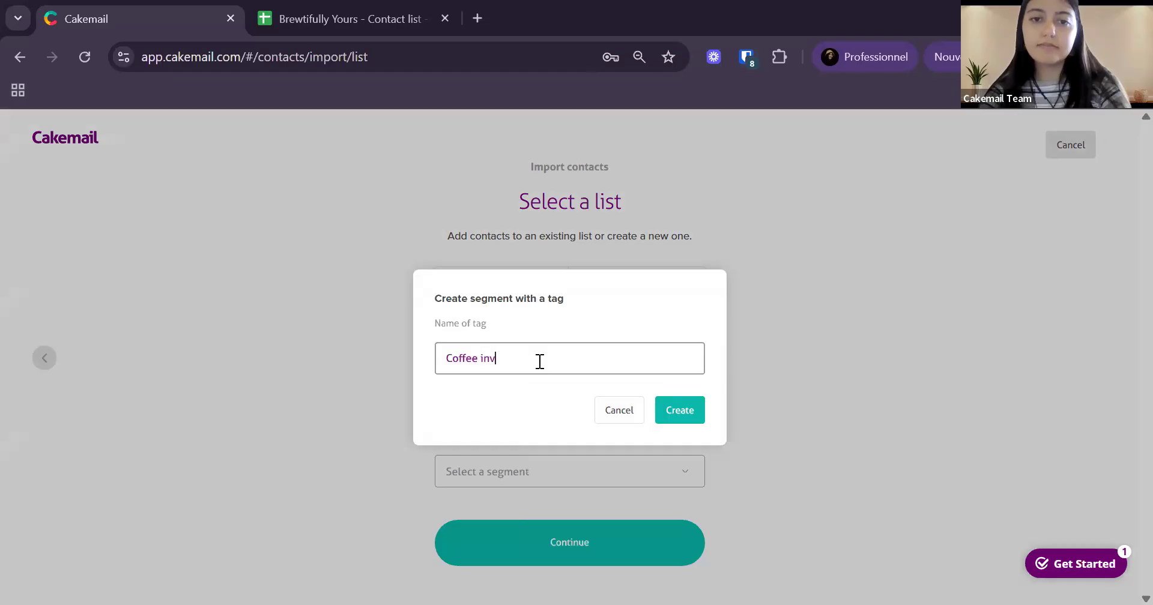
{"action": "left_click", "coordinate": [679, 416]}
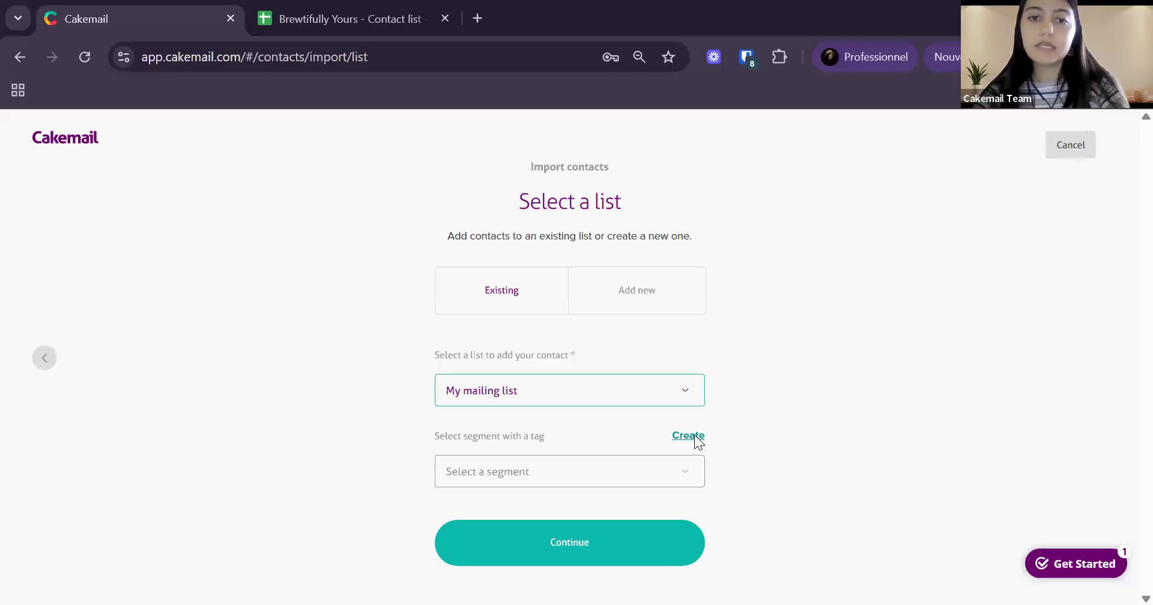
Create a segment of My mailing list with the tag "Coffeeenthusiasts"
{"action": "left_click", "coordinate": [695, 435]}
{"action": "type", "text": "c"}
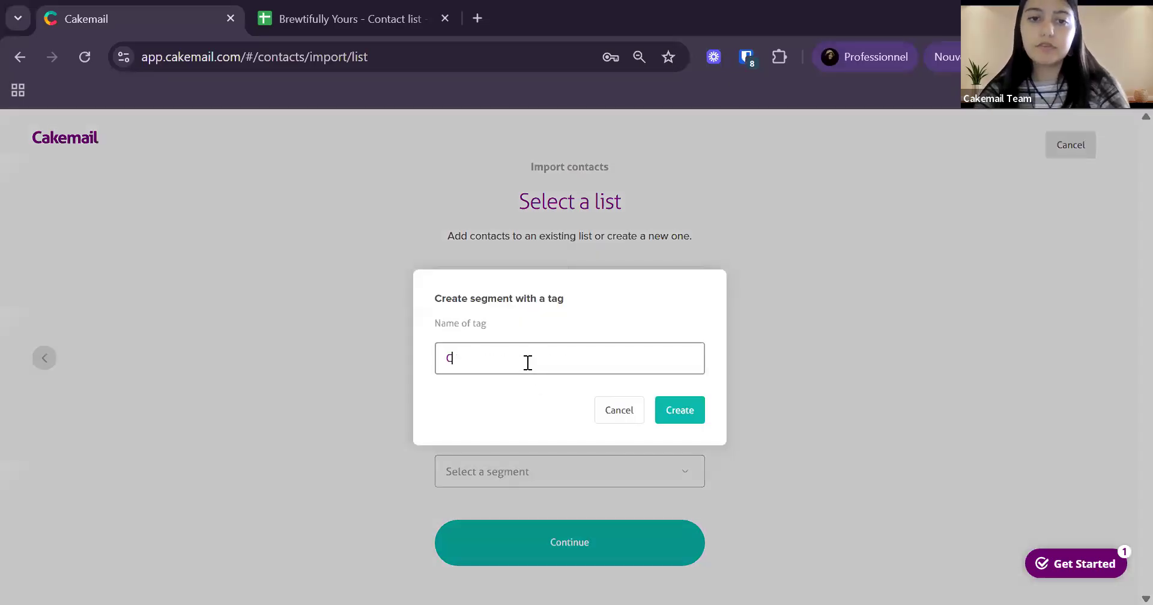
{"action": "type", "text": "offeeenthusiasts"}
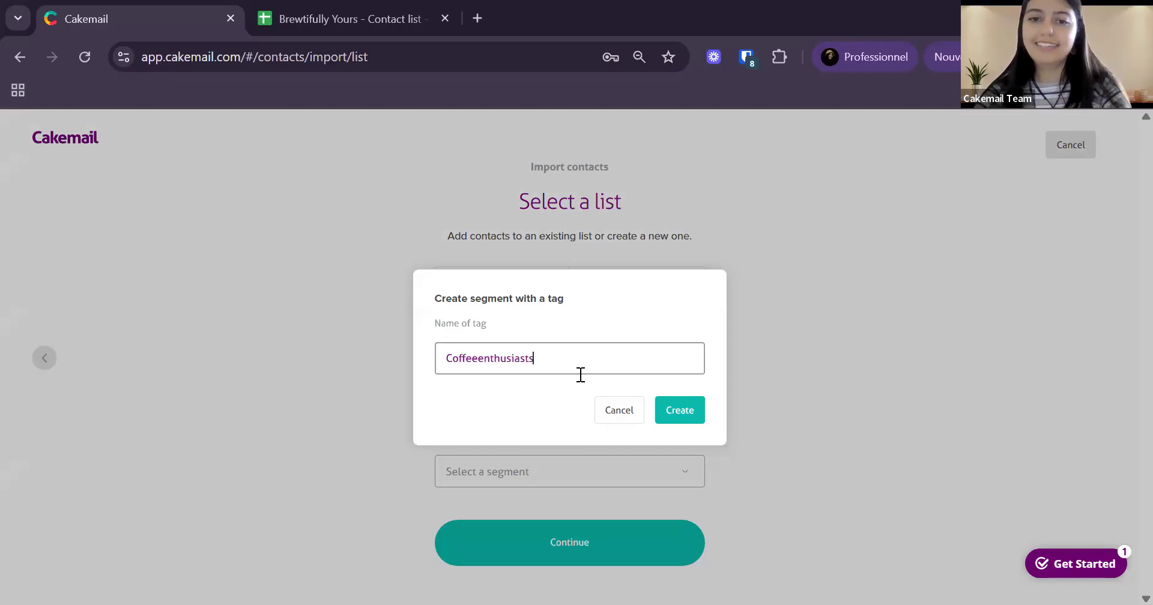
{"action": "left_click", "coordinate": [695, 413]}
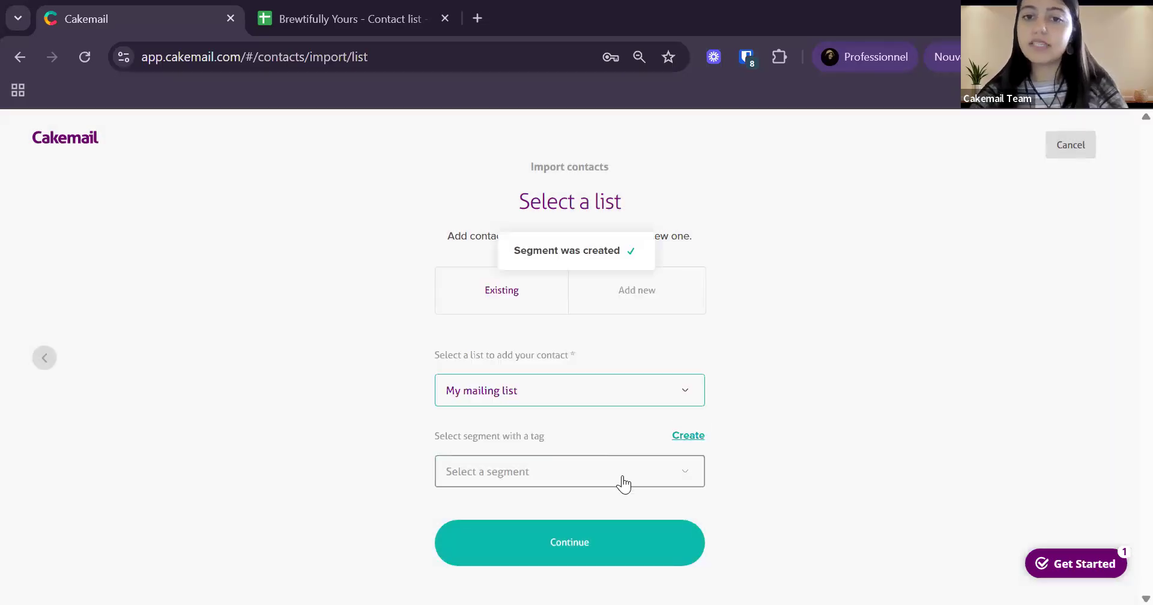
Assign the import to the Coffeeenthusiasts segment and continue to the choice of import method
{"action": "left_click", "coordinate": [553, 484]}
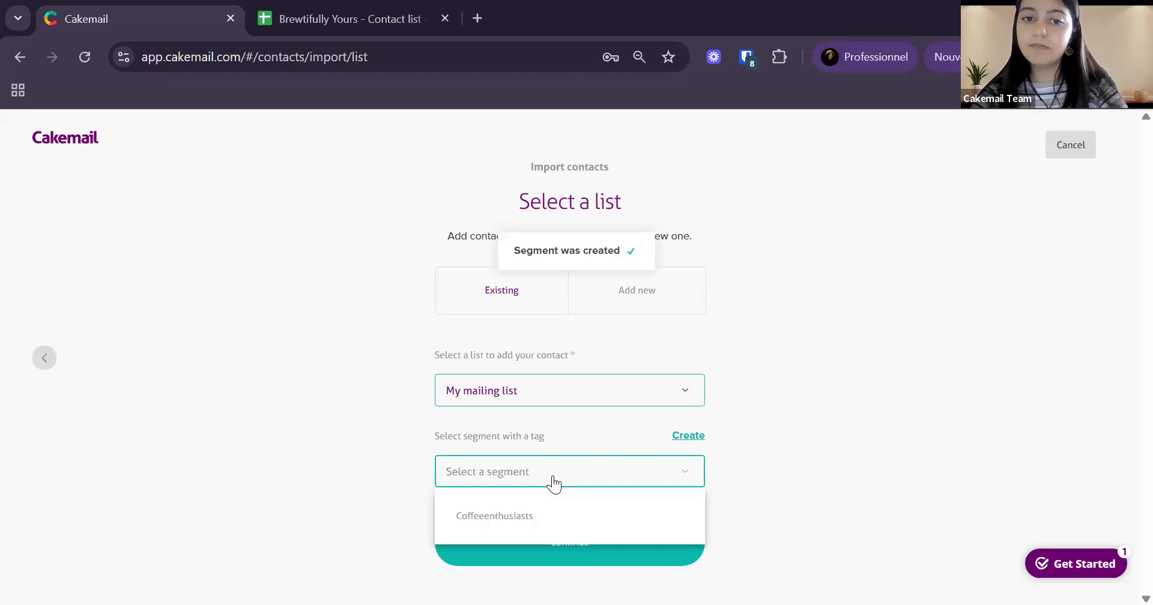
{"action": "left_click", "coordinate": [526, 521]}
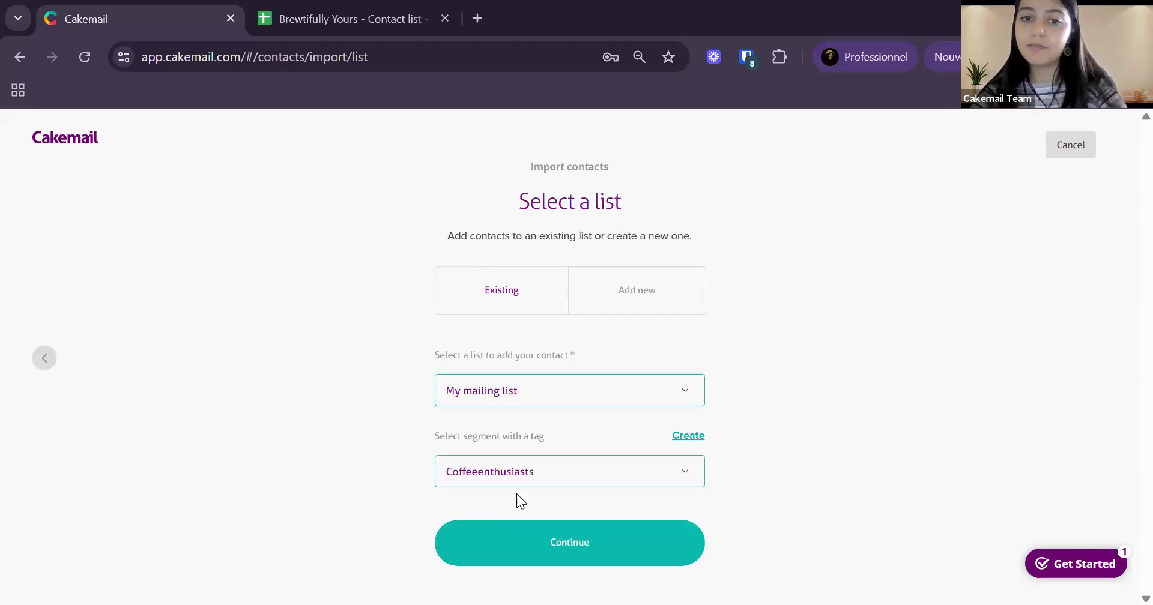
{"action": "left_click", "coordinate": [548, 546]}
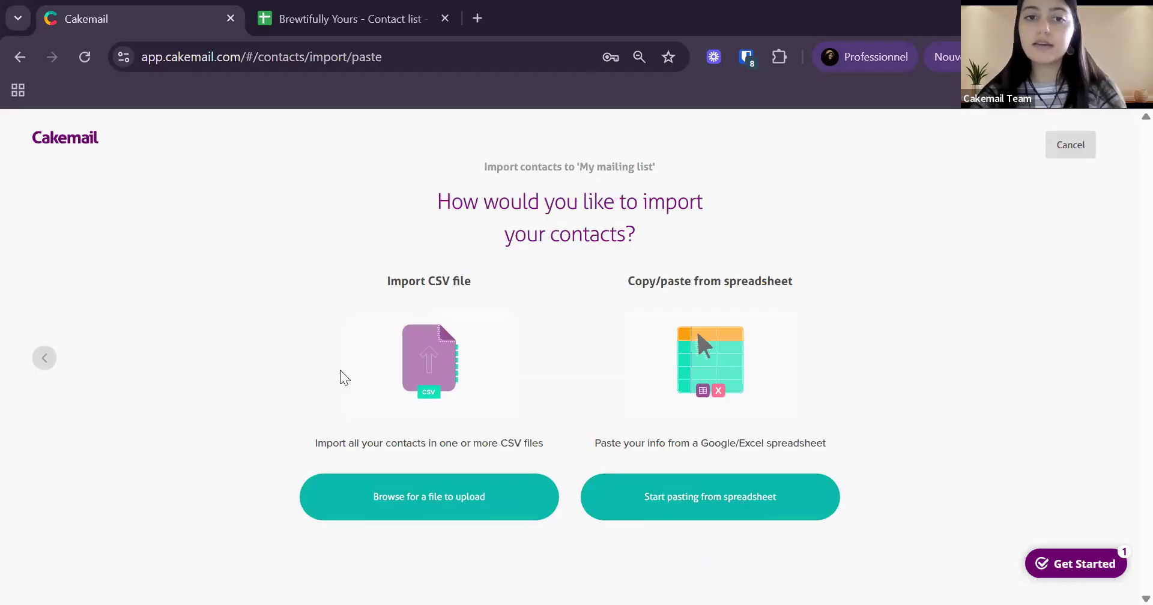
Paste the copied spreadsheet contacts into the import grid and continue to the column assignment
{"action": "key", "text": "ctrl+v"}
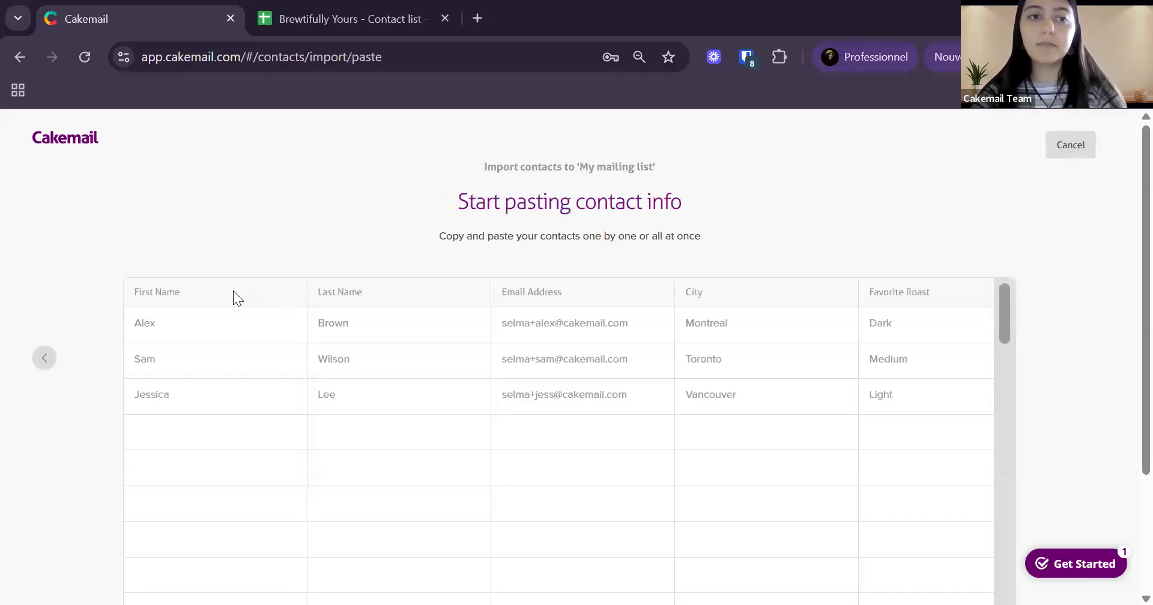
{"action": "scroll", "coordinate": [538, 354], "scroll_direction": "down", "scroll_amount": 10}
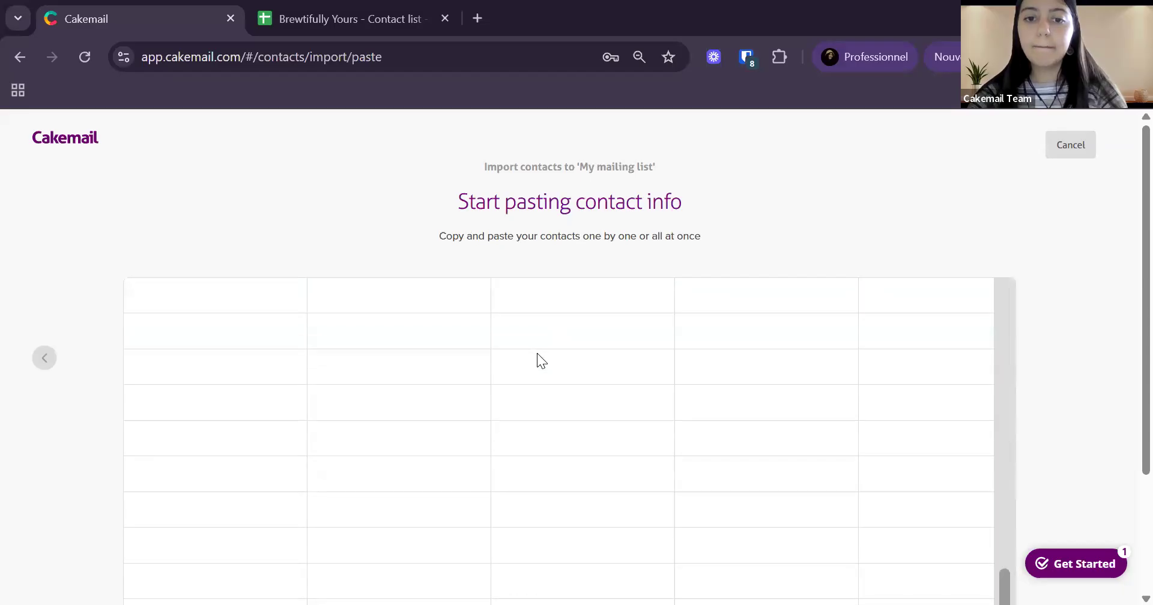
{"action": "scroll", "coordinate": [537, 353], "scroll_direction": "down", "scroll_amount": 3}
{"action": "left_click", "coordinate": [529, 560]}
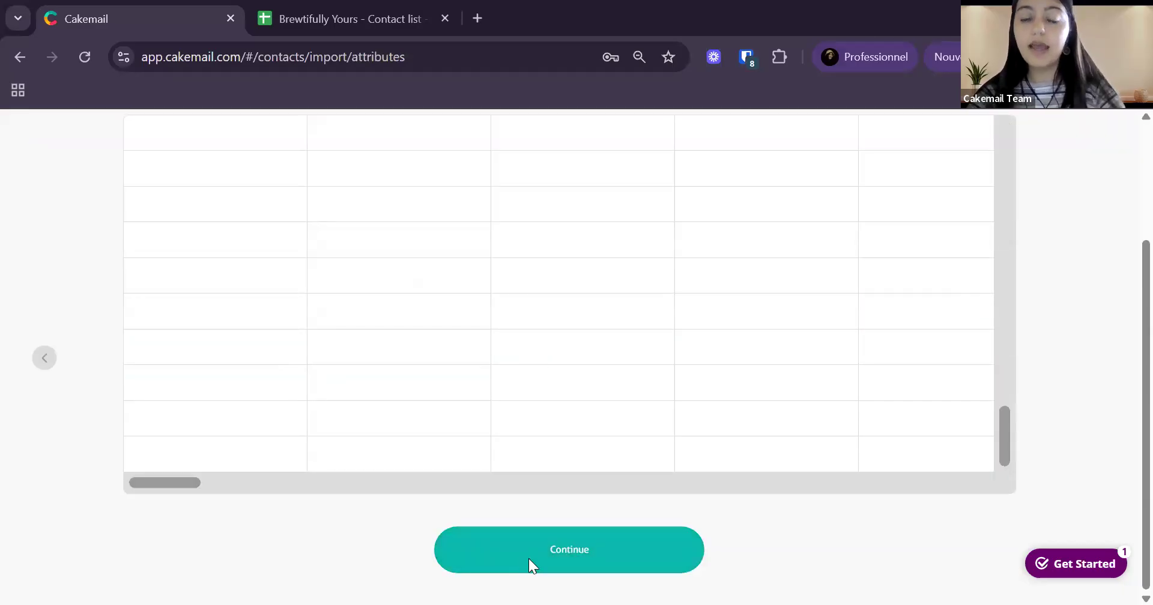
Assign the emailaddress column to the email attribute and continue the import with all columns included
{"action": "left_click", "coordinate": [572, 499]}
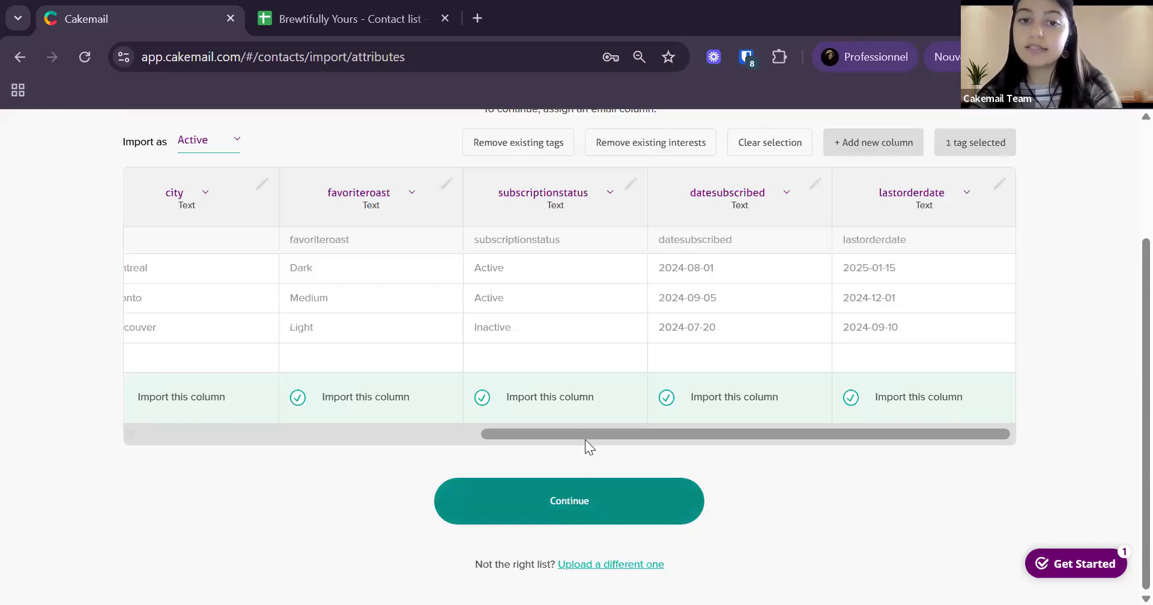
{"action": "scroll", "coordinate": [195, 399], "scroll_direction": "left", "scroll_amount": 10}
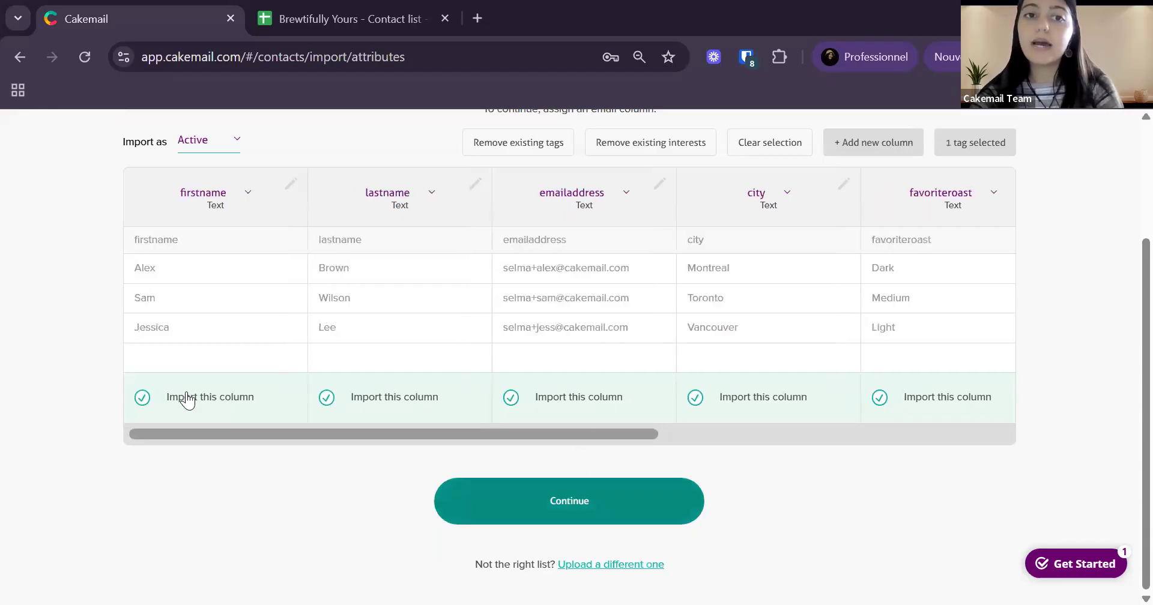
{"action": "left_click", "coordinate": [618, 198]}
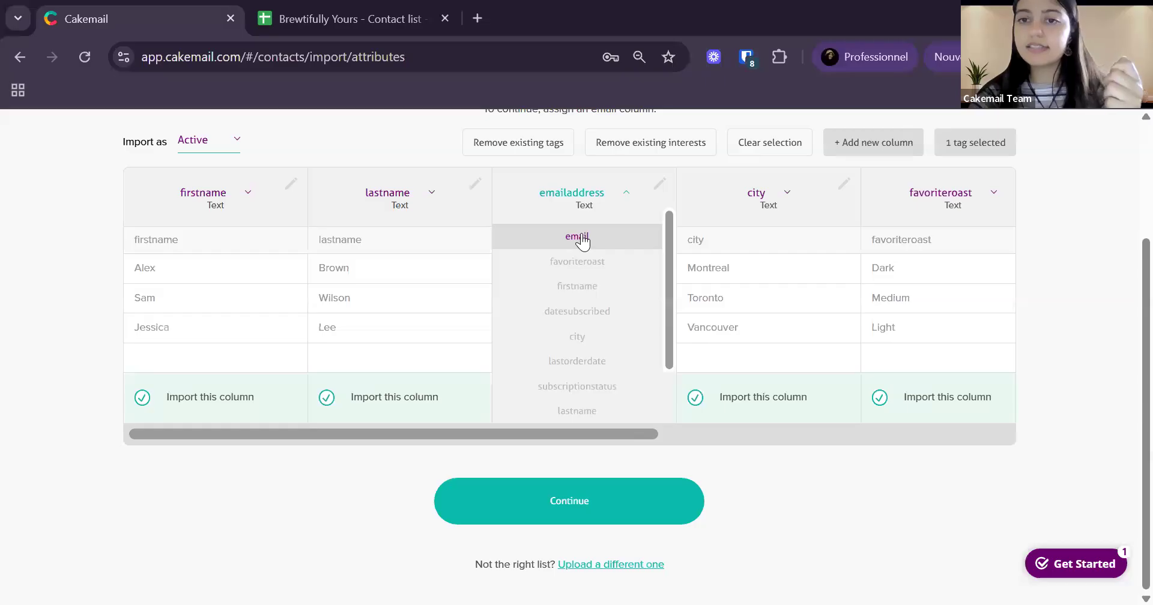
{"action": "left_click", "coordinate": [577, 237]}
{"action": "left_click", "coordinate": [587, 508]}
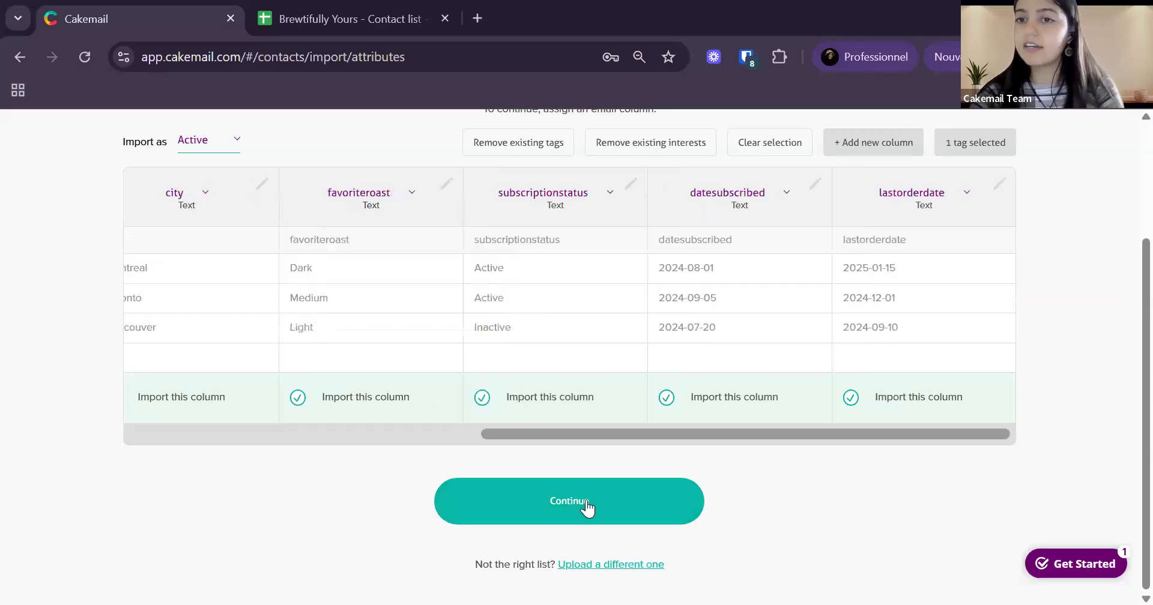
Confirm full permission to email these contacts, run the import and close its summary
{"action": "left_click", "coordinate": [485, 391]}
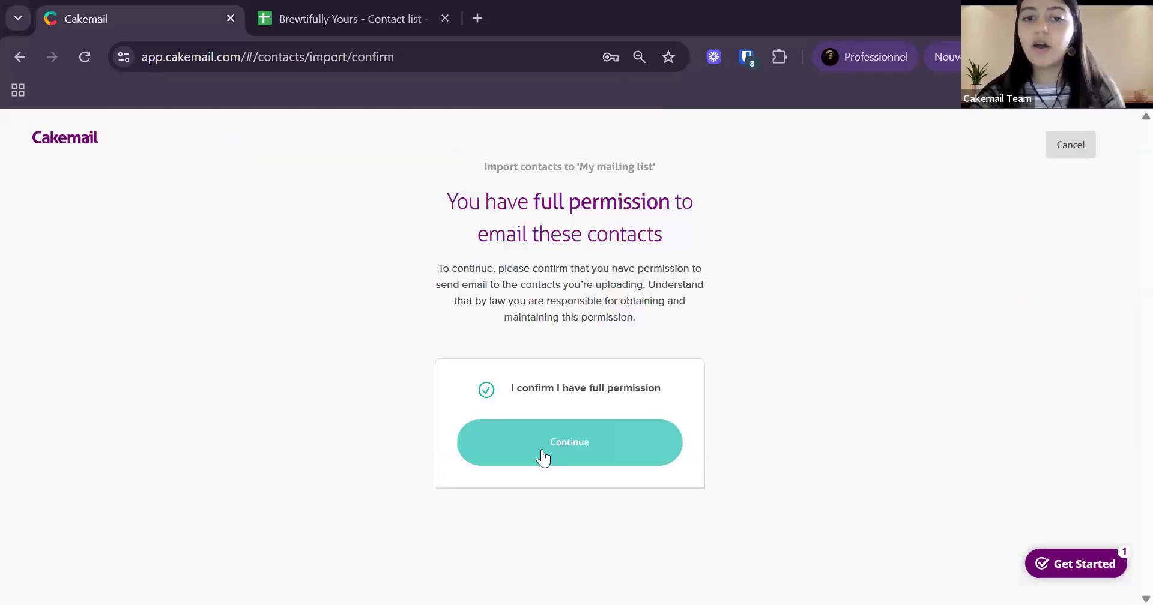
{"action": "left_click", "coordinate": [545, 457]}
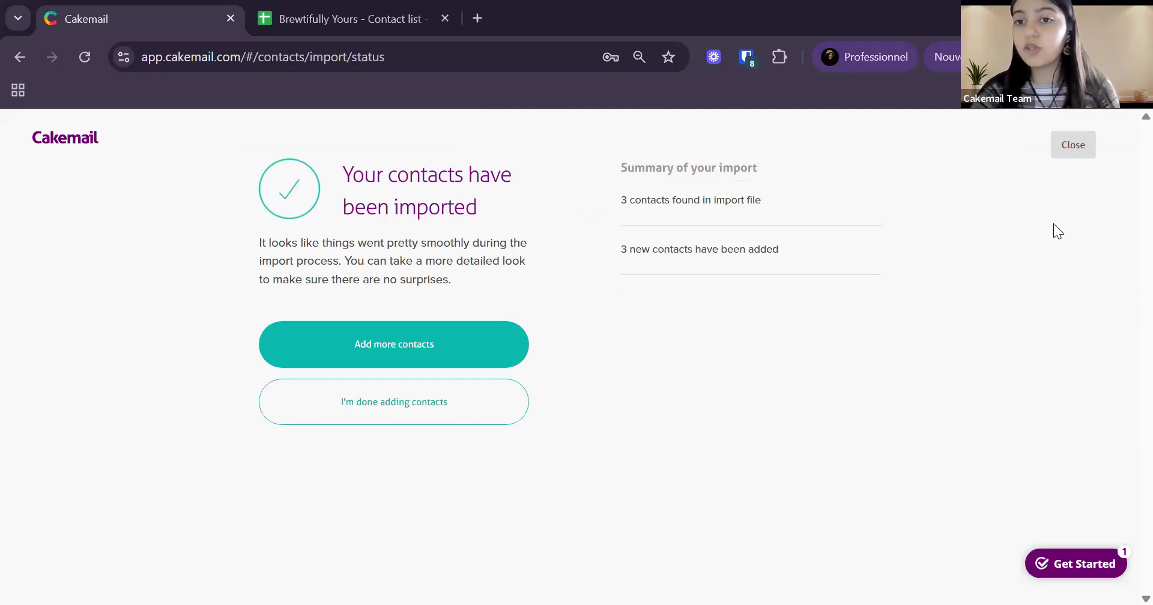
{"action": "left_click", "coordinate": [1073, 144]}
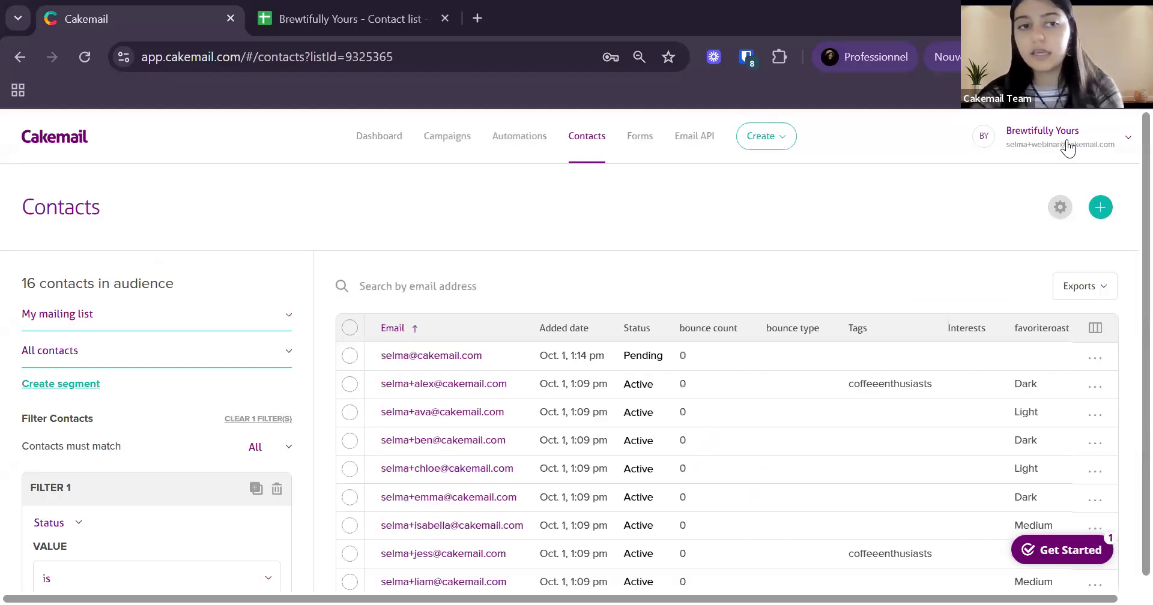
Display the contacts of the Coffeeenthusiasts segment in My mailing list
{"action": "left_click", "coordinate": [255, 352]}
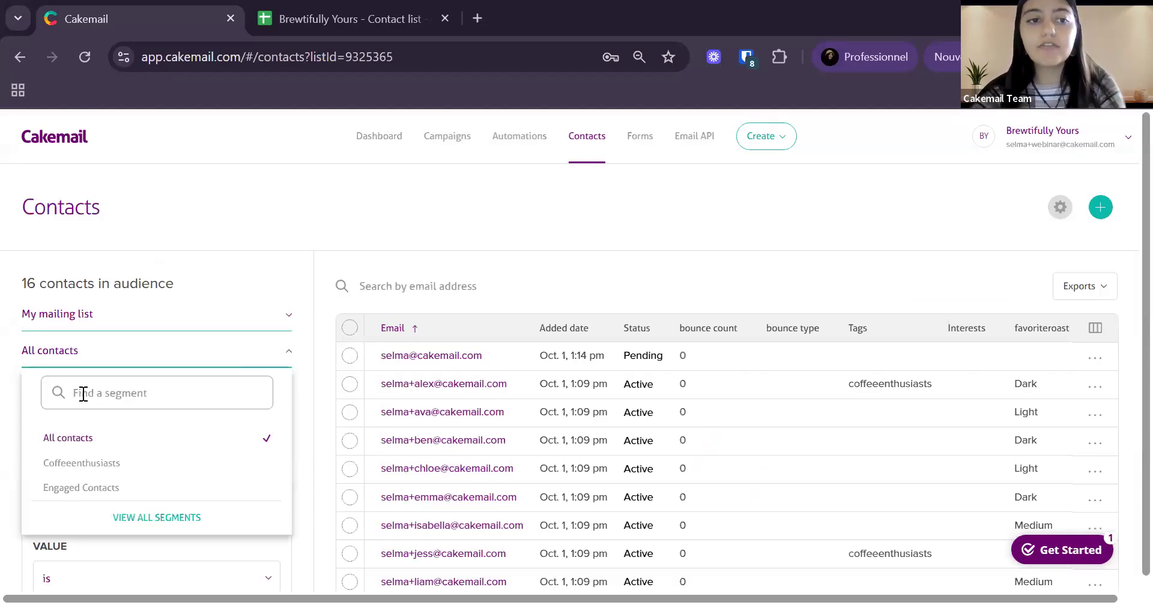
{"action": "left_click", "coordinate": [304, 228]}
{"action": "left_click", "coordinate": [185, 354]}
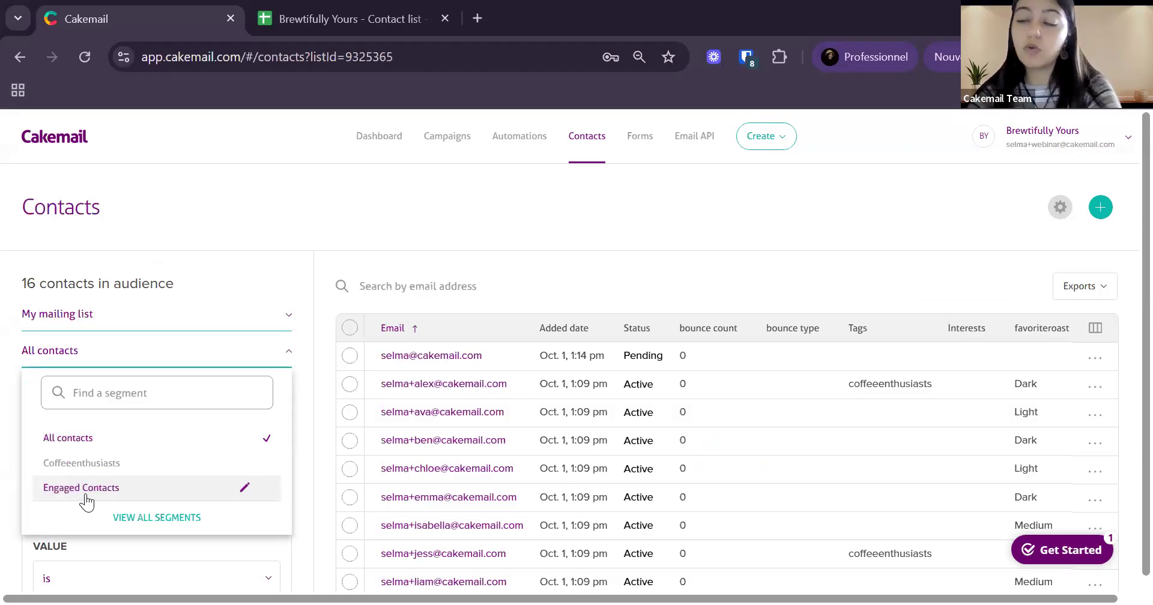
{"action": "left_click", "coordinate": [60, 465]}
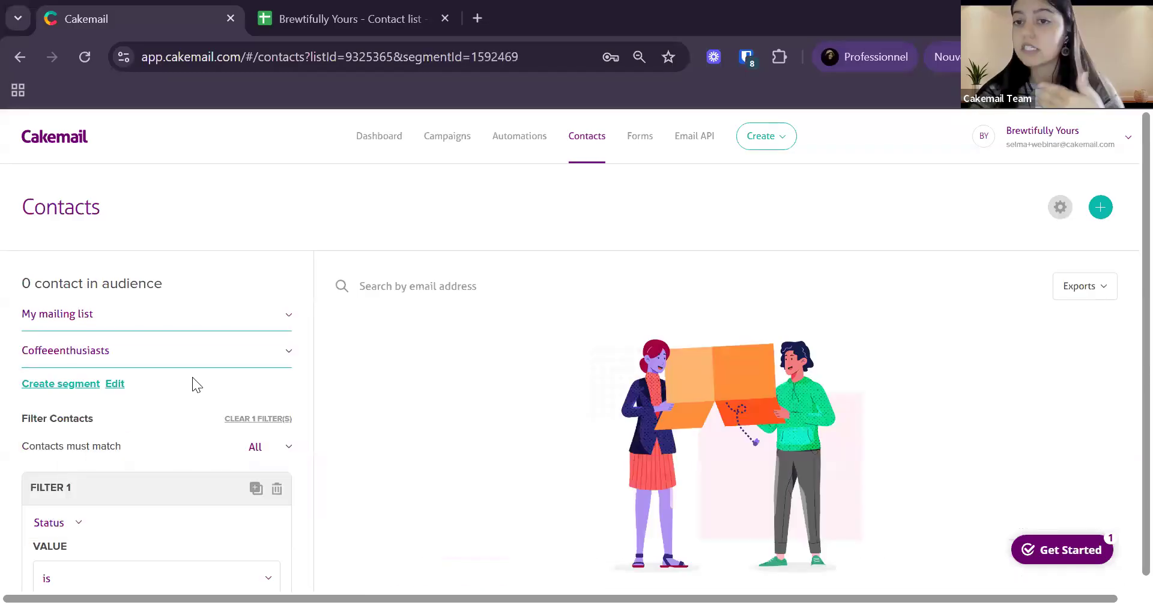
Edit the Coffeeenthusiasts segment so its condition is Tags Has coffeeenthusiasts, and save it
{"action": "left_click", "coordinate": [117, 385]}
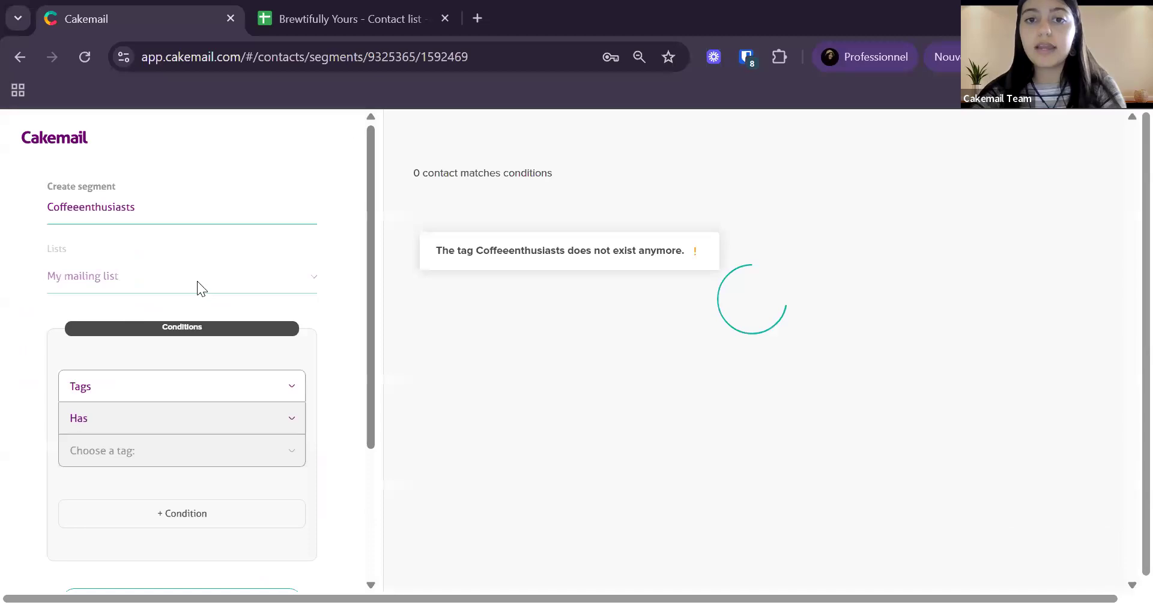
{"action": "left_click", "coordinate": [200, 456]}
{"action": "left_click", "coordinate": [155, 539]}
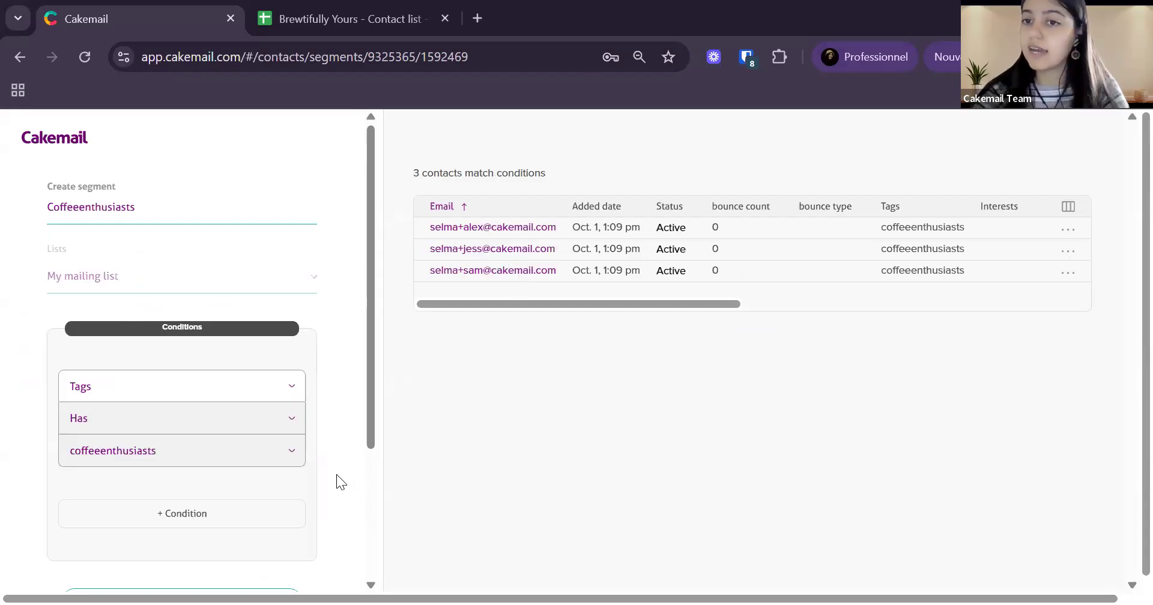
{"action": "scroll", "coordinate": [337, 482], "scroll_direction": "down", "scroll_amount": 3}
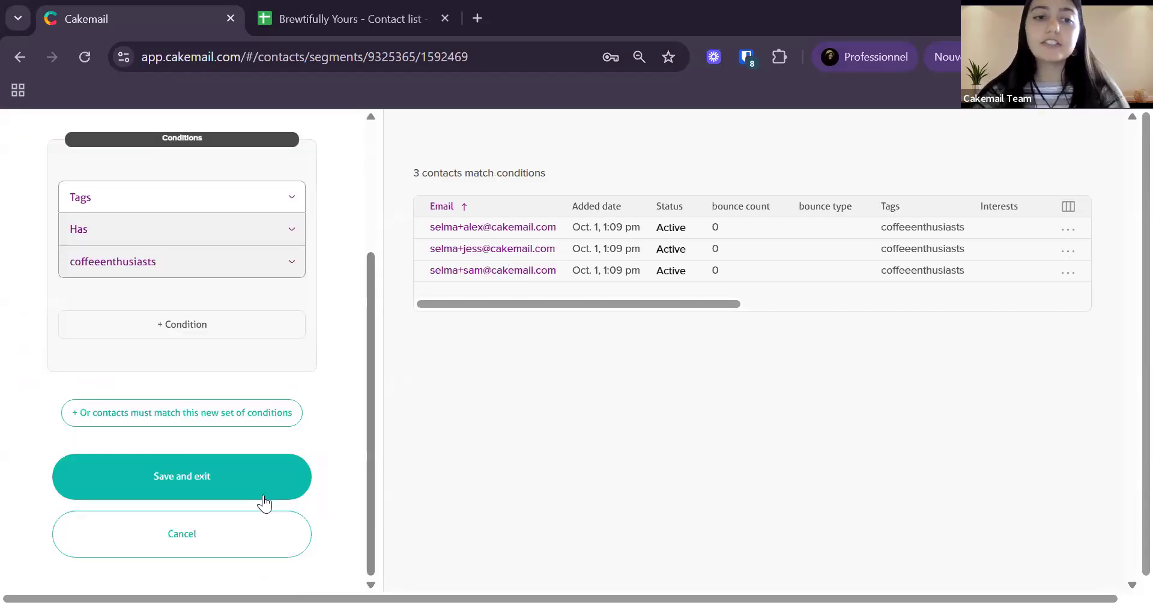
{"action": "left_click", "coordinate": [243, 479]}
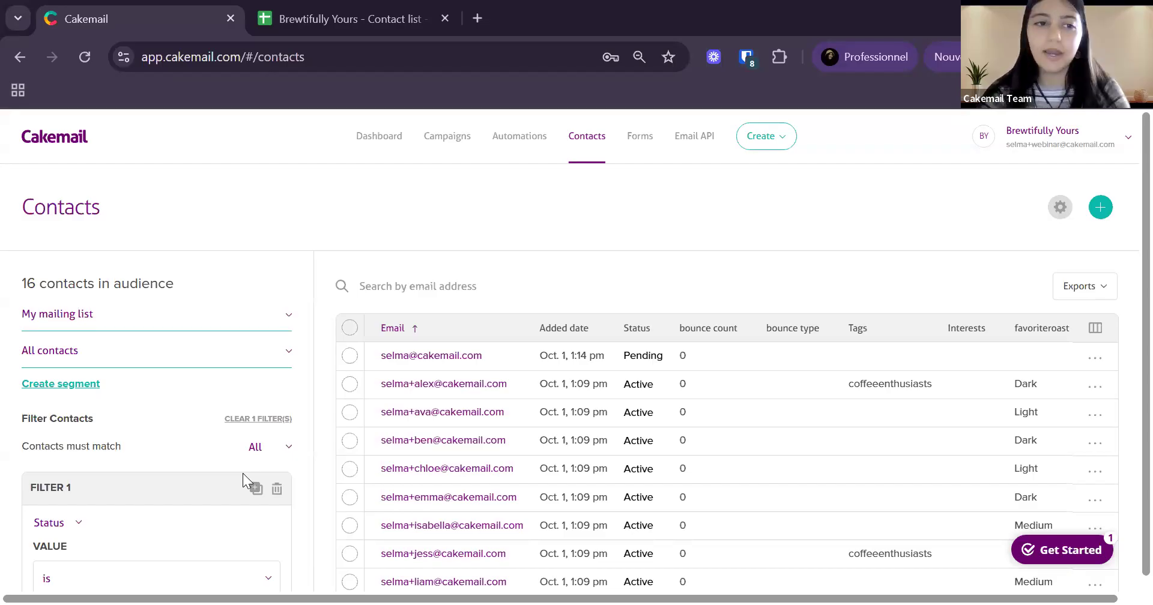
Check the contacts in the Coffeeenthusiasts segment and in the Engaged Contacts segment
{"action": "left_click", "coordinate": [206, 358]}
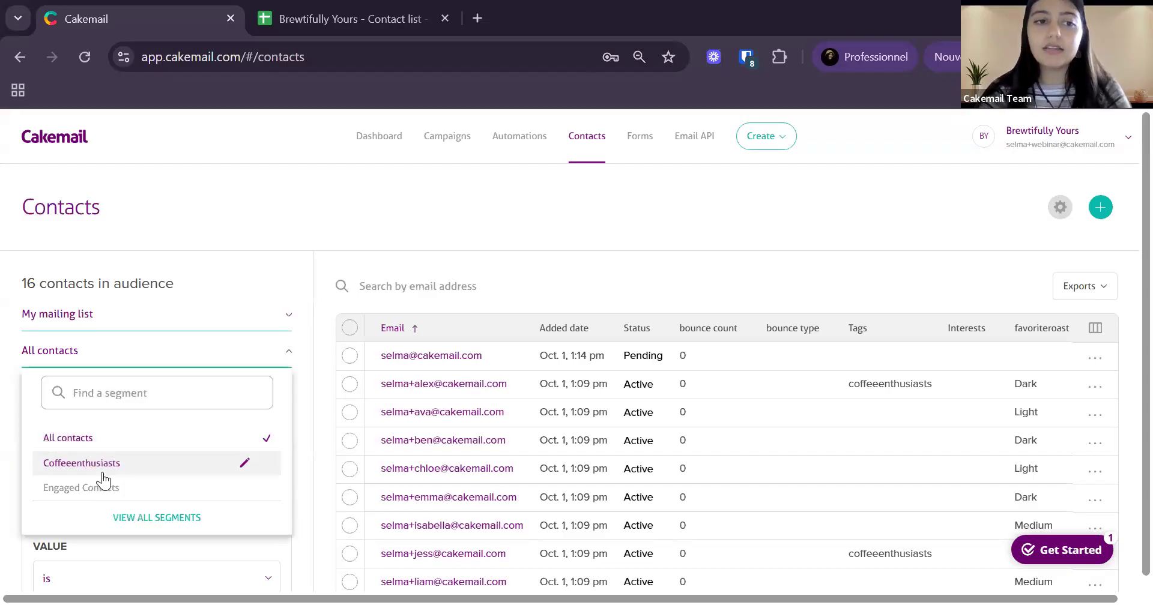
{"action": "left_click", "coordinate": [103, 472]}
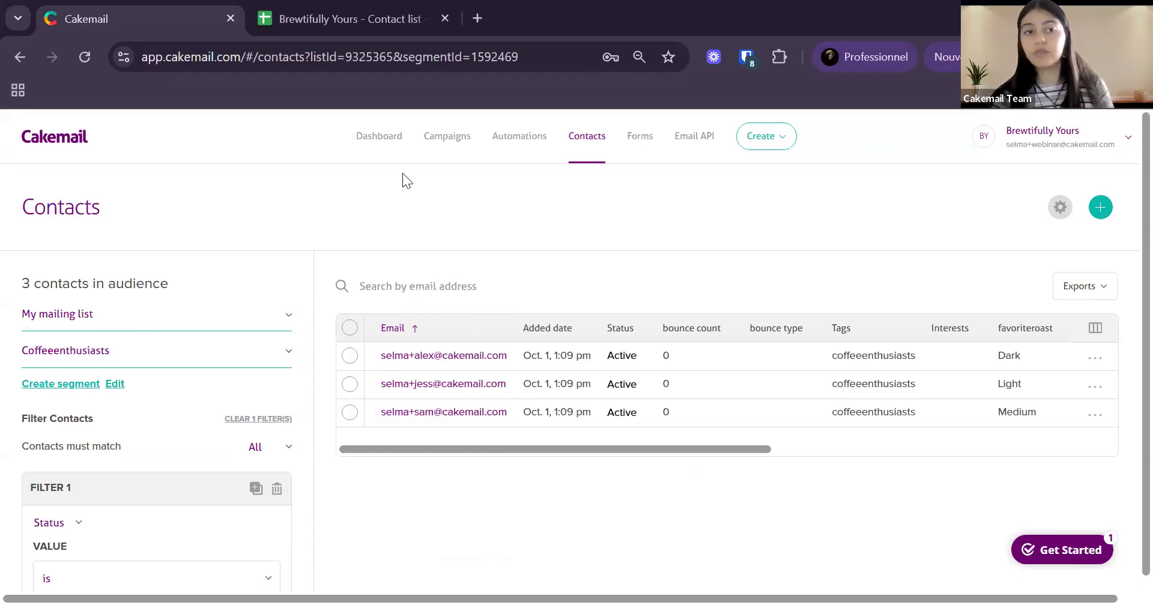
{"action": "left_click", "coordinate": [161, 359]}
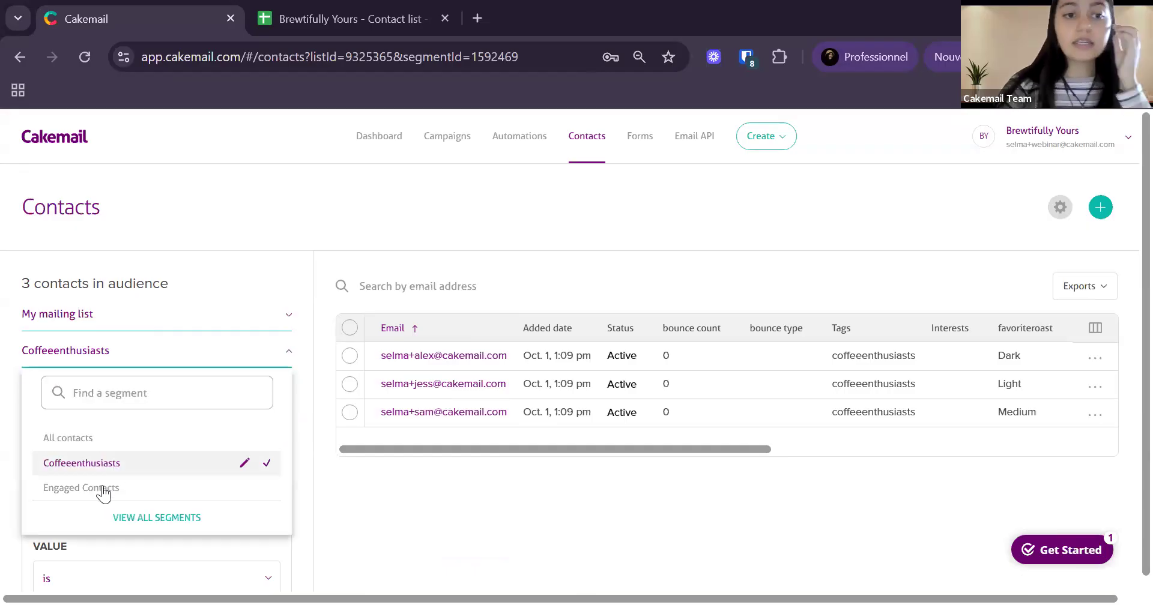
{"action": "left_click", "coordinate": [105, 489]}
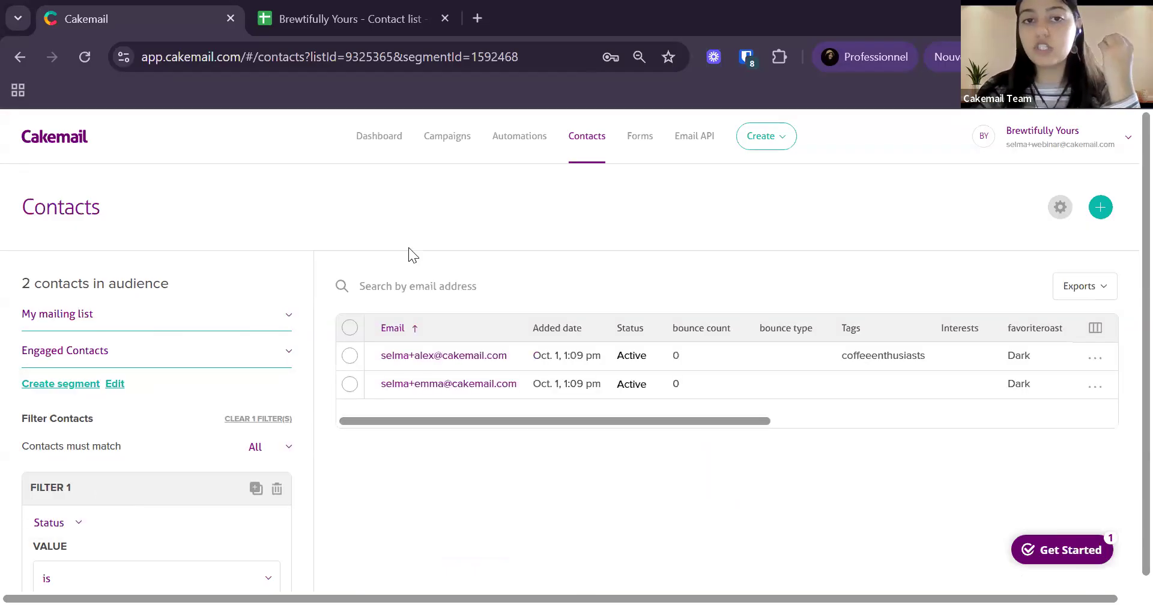
Open the Brewtifully Yours draft email campaign
{"action": "mouse_move", "coordinate": [457, 138]}
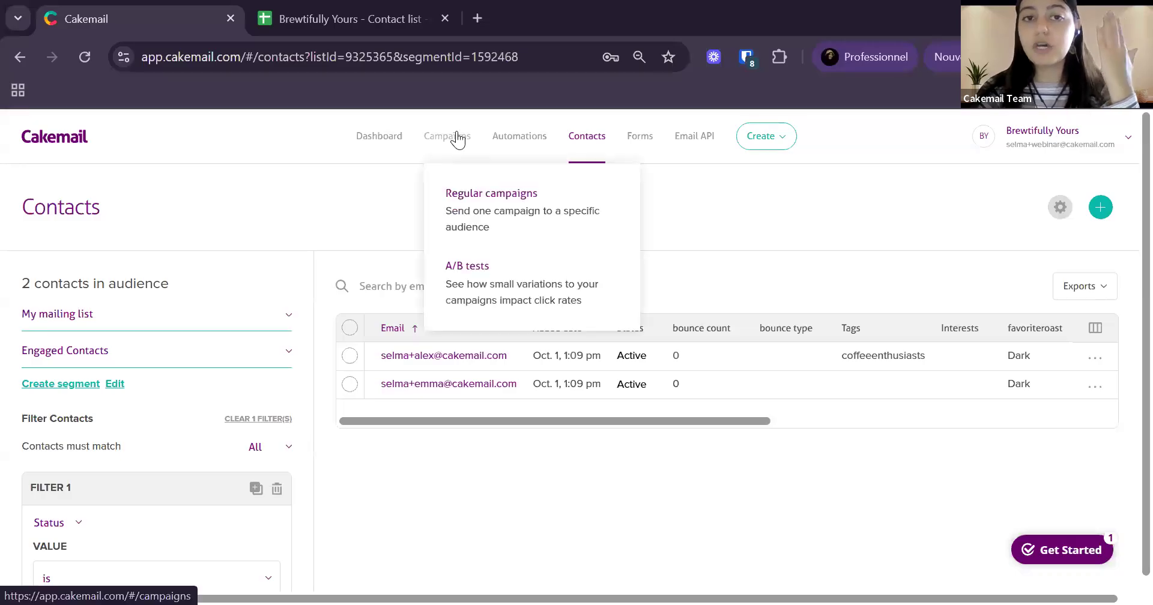
{"action": "left_click", "coordinate": [456, 138]}
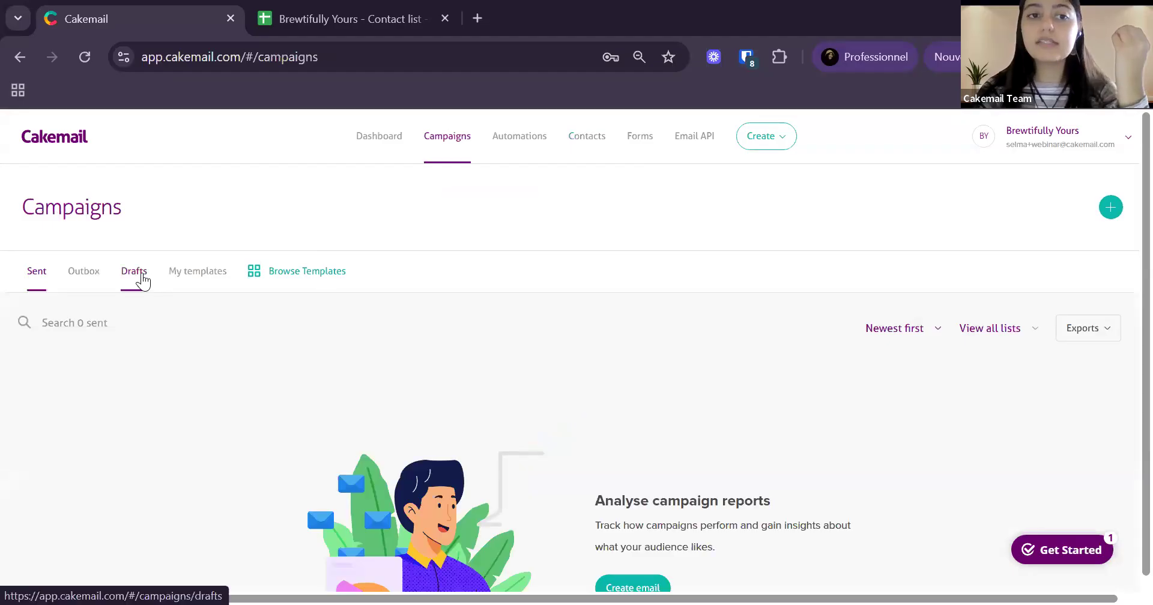
{"action": "left_click", "coordinate": [139, 275]}
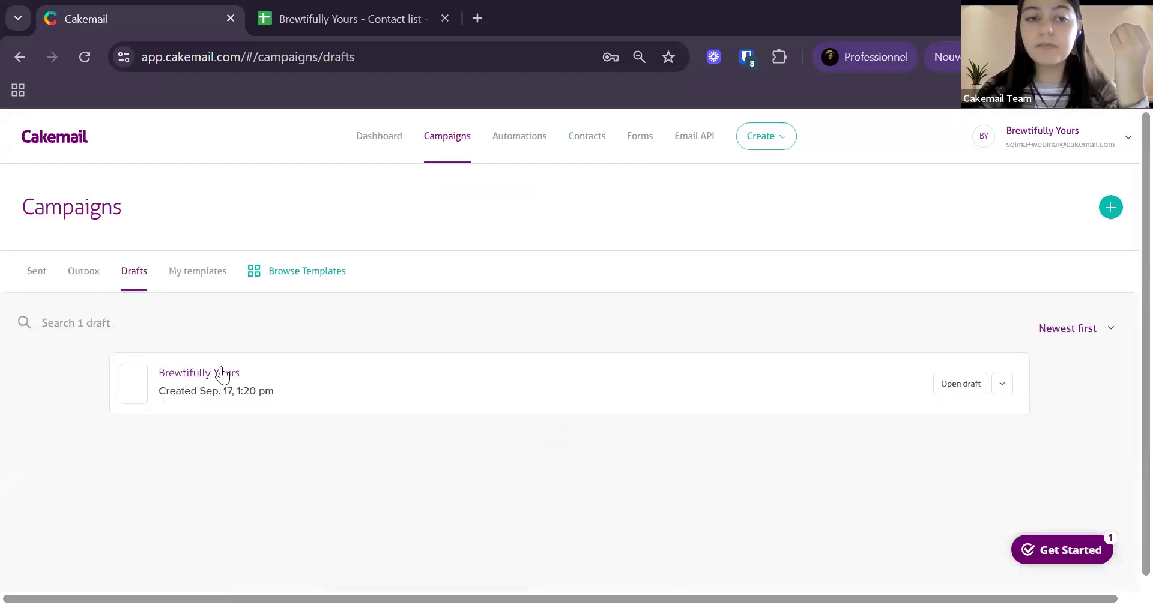
{"action": "left_click", "coordinate": [222, 374]}
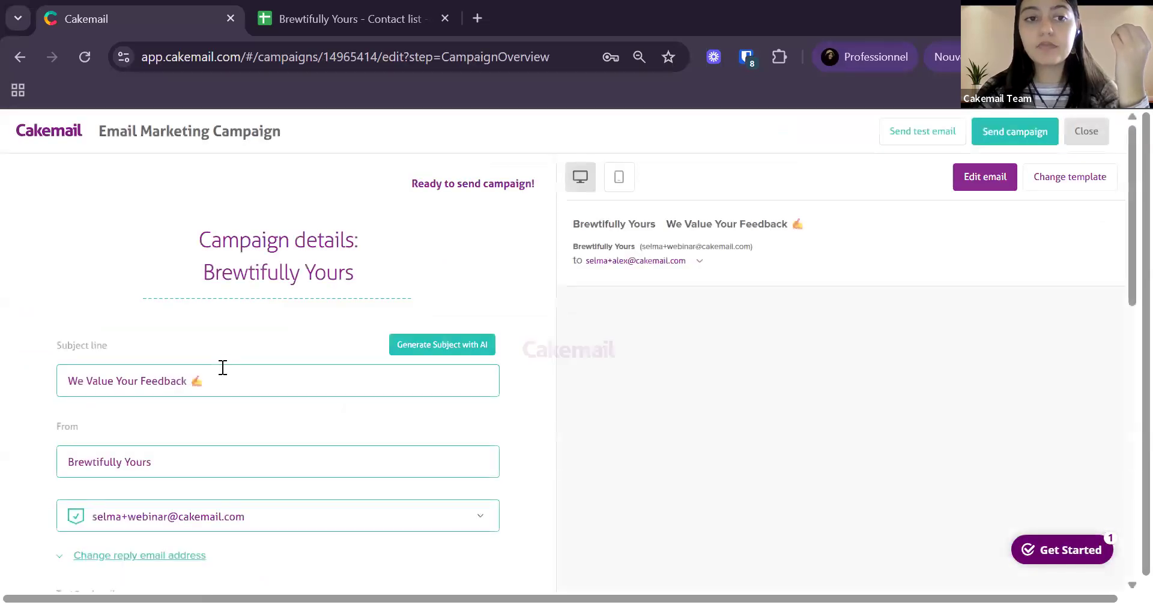
Add Engaged Contacts to the campaign's selected segments and check the recipient count
{"action": "scroll", "coordinate": [221, 368], "scroll_direction": "down", "scroll_amount": 3}
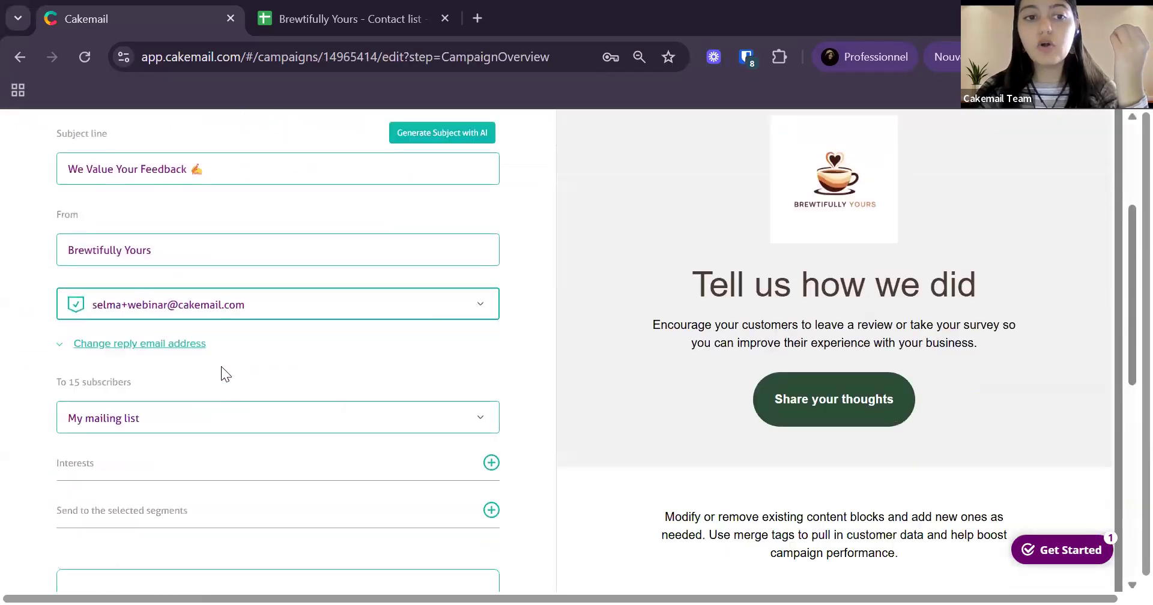
{"action": "scroll", "coordinate": [221, 374], "scroll_direction": "down", "scroll_amount": 2}
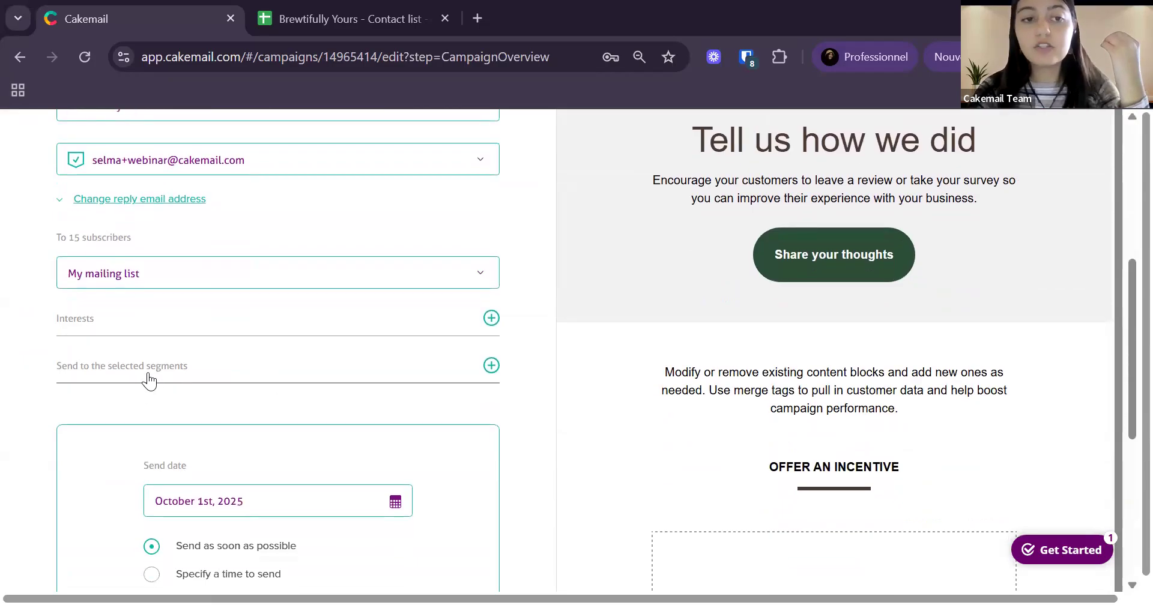
{"action": "left_click", "coordinate": [148, 380]}
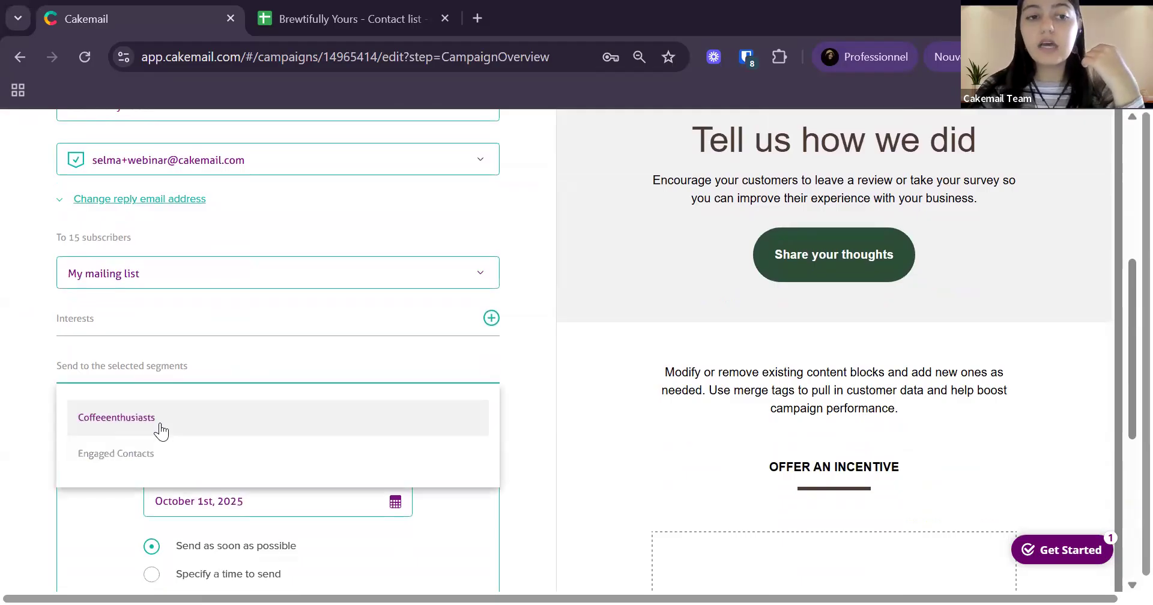
{"action": "left_click", "coordinate": [168, 468]}
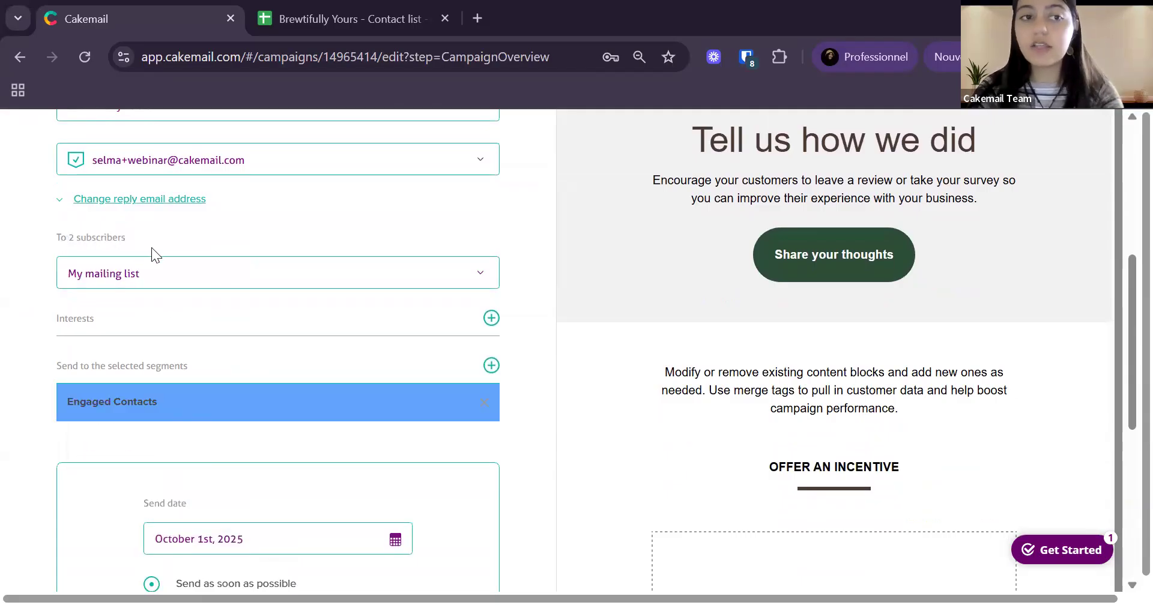
{"action": "double_click", "coordinate": [71, 238]}
{"action": "left_click", "coordinate": [325, 215]}
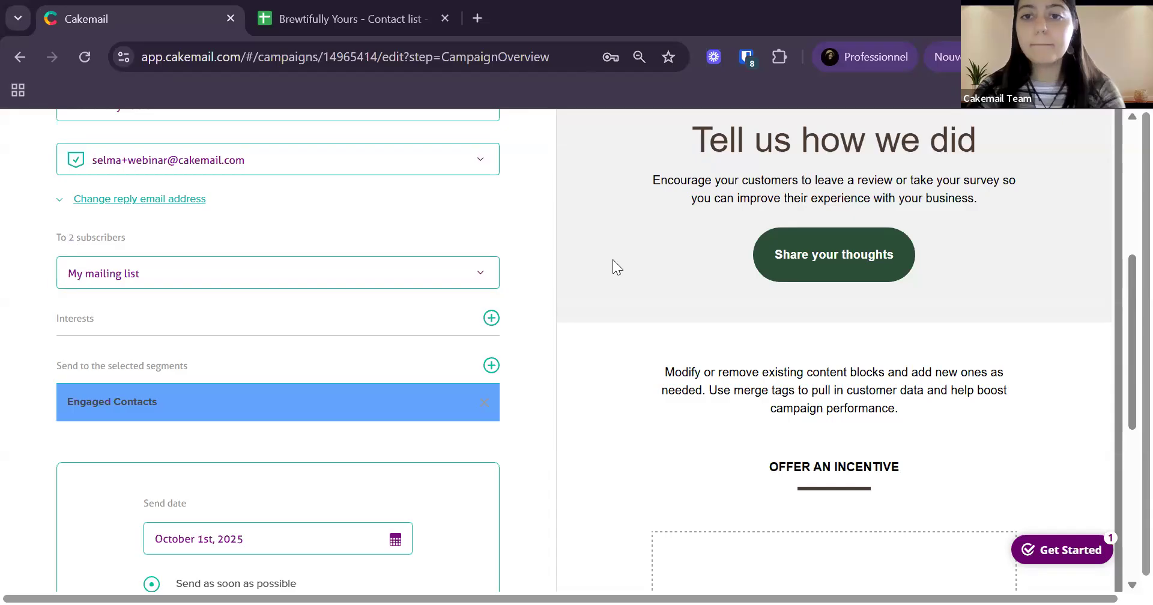
Add the Coffeeenthusiasts segment as a second recipient segment of the campaign
{"action": "scroll", "coordinate": [613, 260], "scroll_direction": "up", "scroll_amount": 1}
{"action": "scroll", "coordinate": [612, 260], "scroll_direction": "up", "scroll_amount": 3}
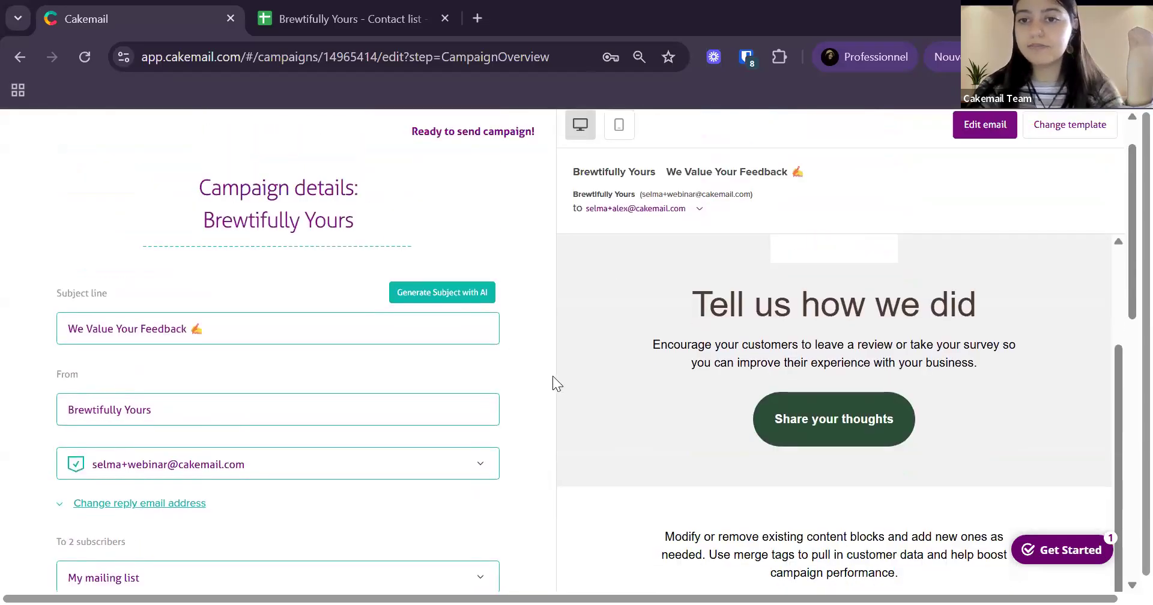
{"action": "scroll", "coordinate": [553, 376], "scroll_direction": "down", "scroll_amount": 3}
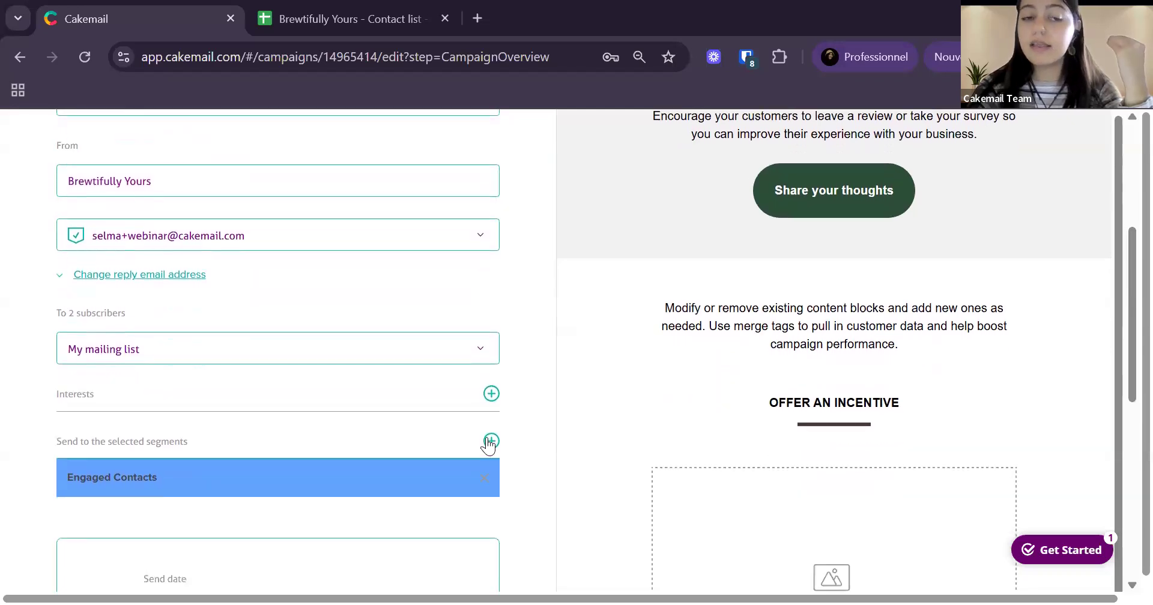
{"action": "left_click", "coordinate": [489, 442]}
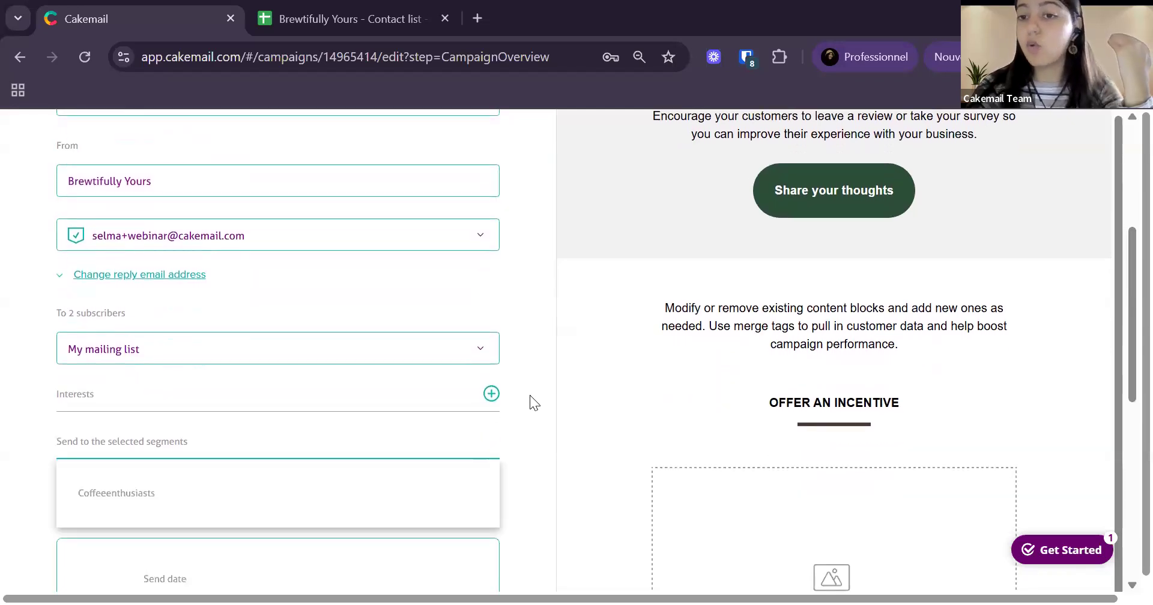
{"action": "left_click", "coordinate": [278, 494]}
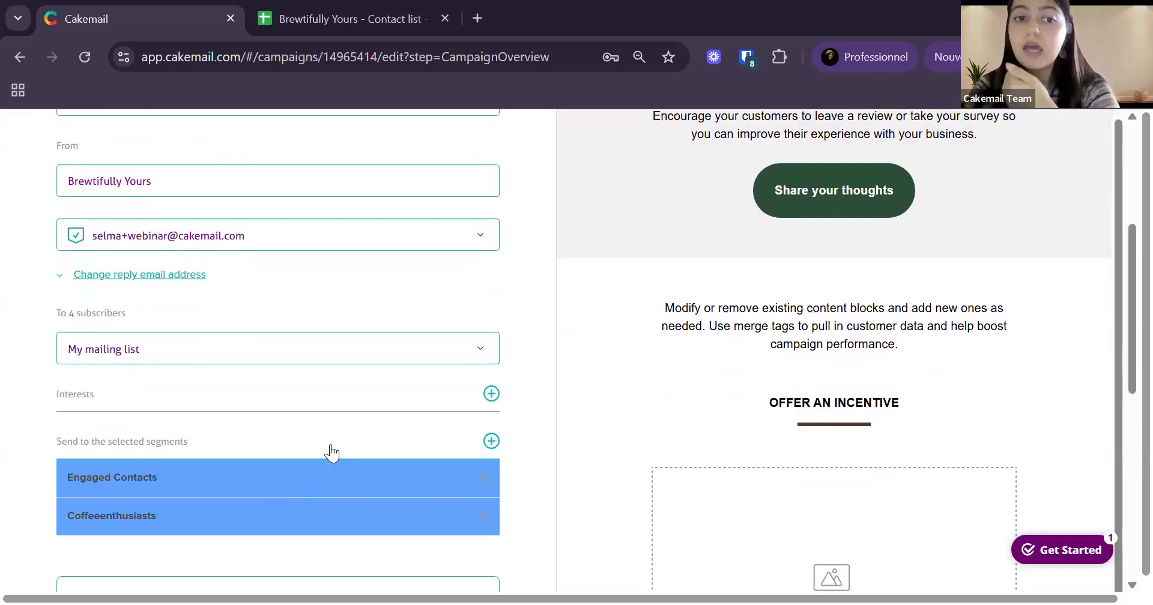
{"action": "scroll", "coordinate": [331, 446], "scroll_direction": "down", "scroll_amount": 1}
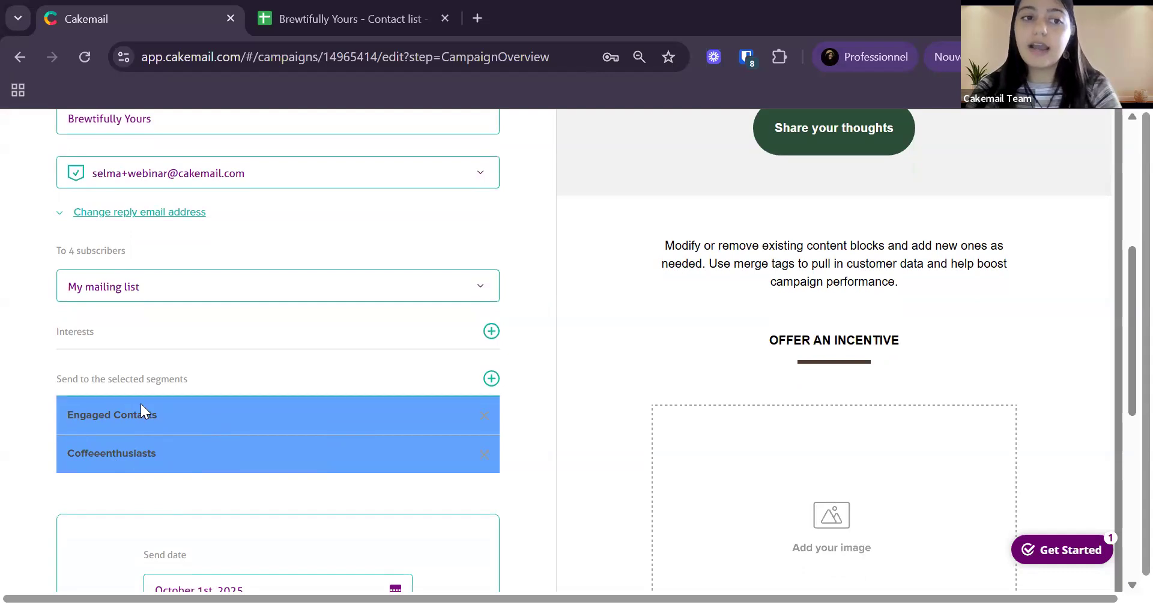
Check the campaign's subscriber count for the two selected segments and close the campaign draft
{"action": "double_click", "coordinate": [73, 251]}
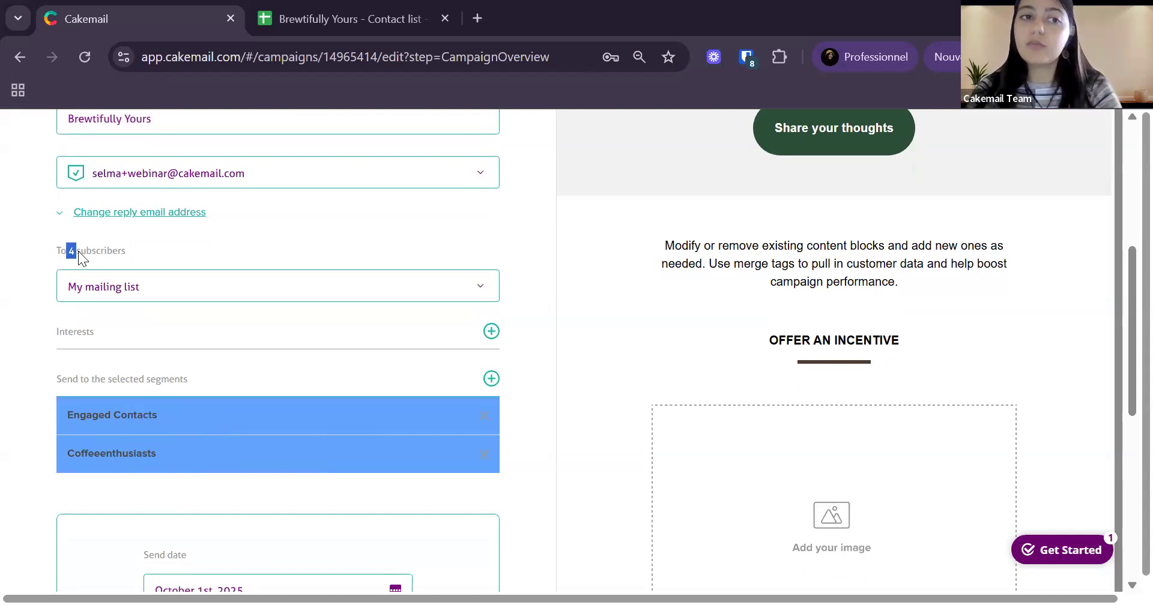
{"action": "left_click", "coordinate": [131, 253], "text": "shift"}
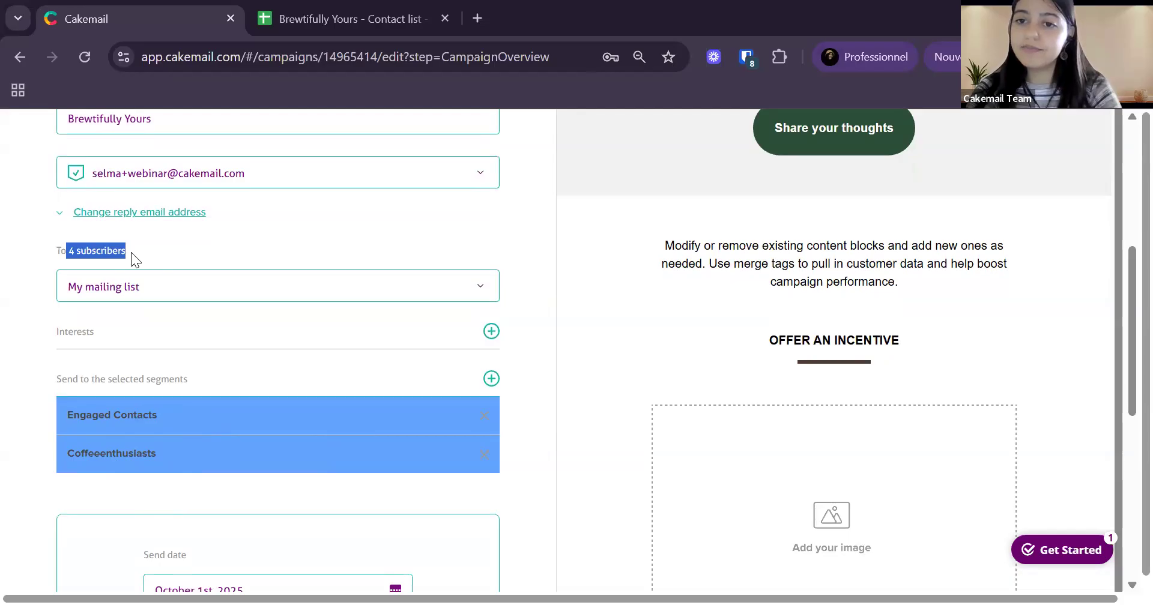
{"action": "scroll", "coordinate": [131, 252], "scroll_direction": "up", "scroll_amount": 5}
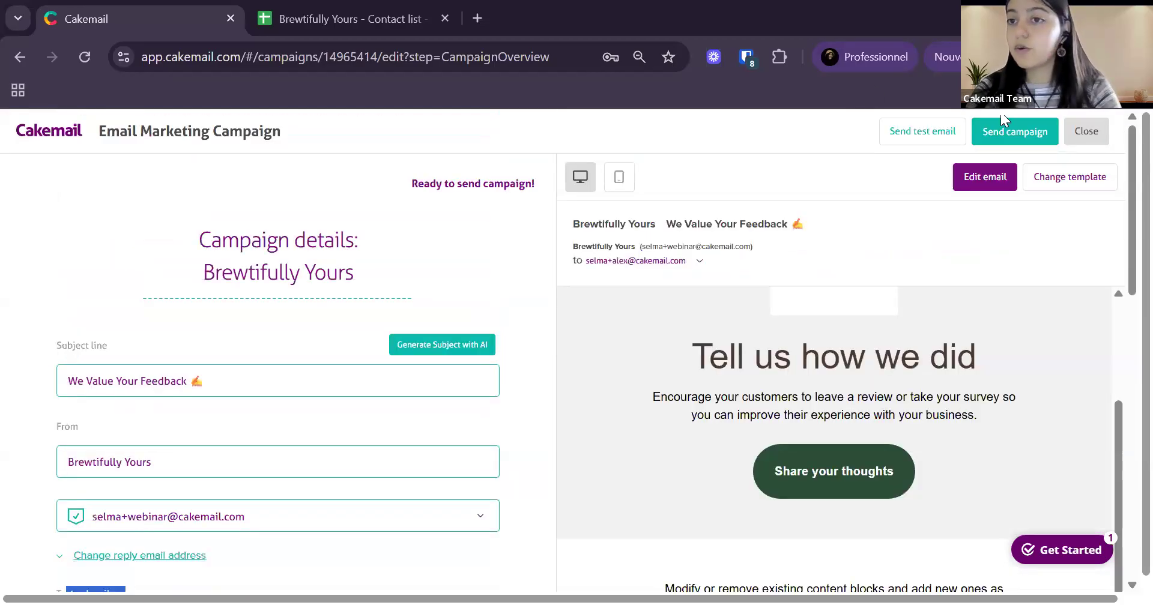
{"action": "left_click", "coordinate": [1087, 132]}
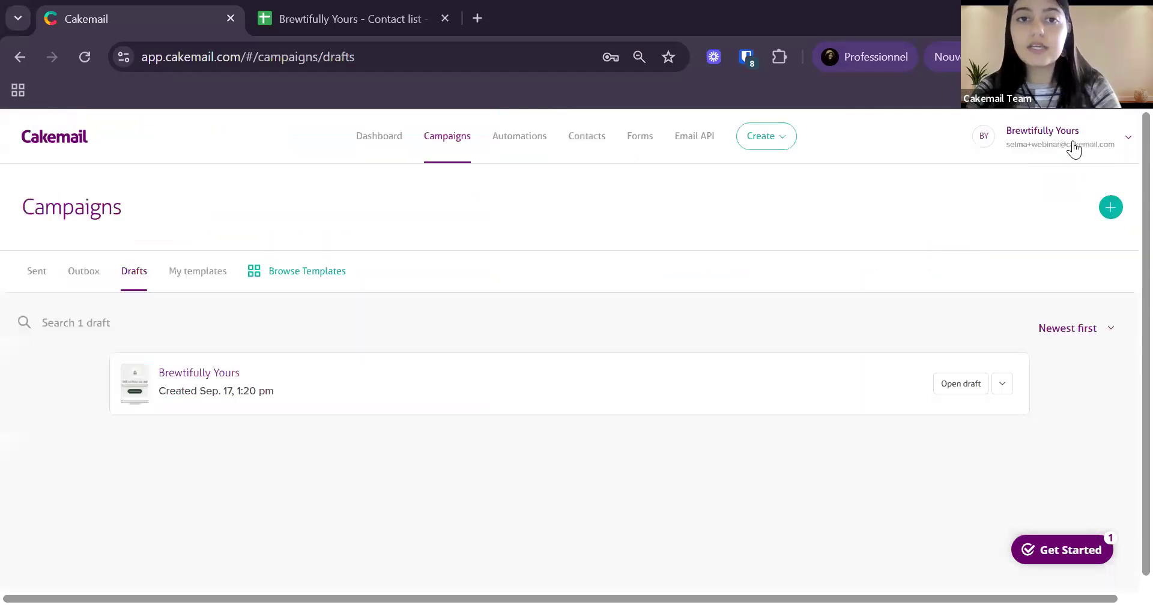
Open the list management settings from the contacts page and review the attributes of My mailing list
{"action": "left_click", "coordinate": [592, 137]}
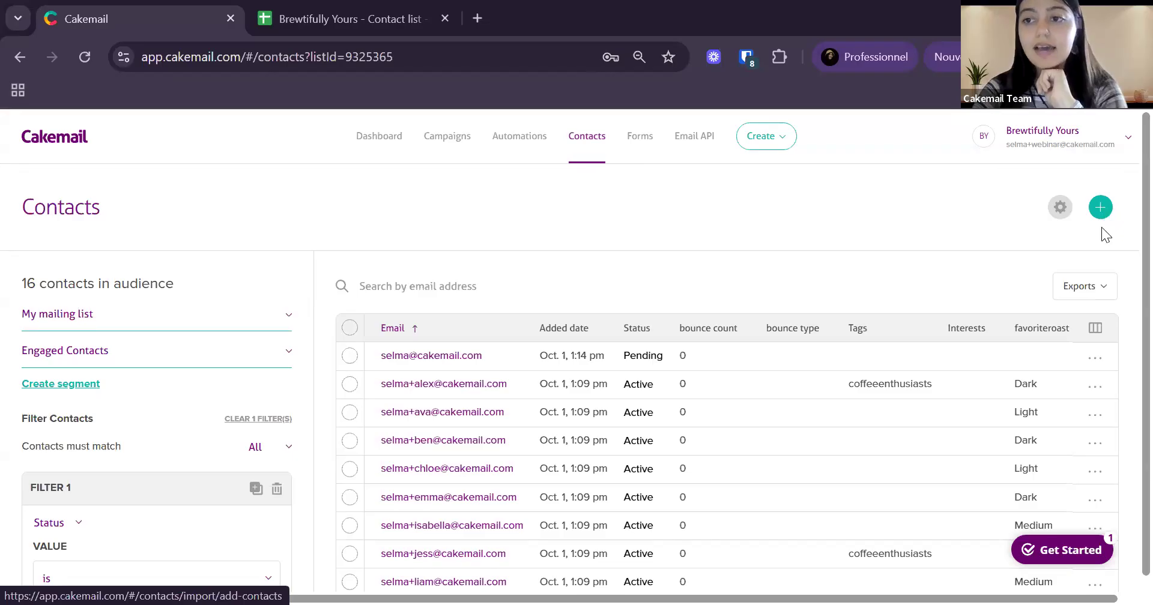
{"action": "left_click", "coordinate": [1059, 210]}
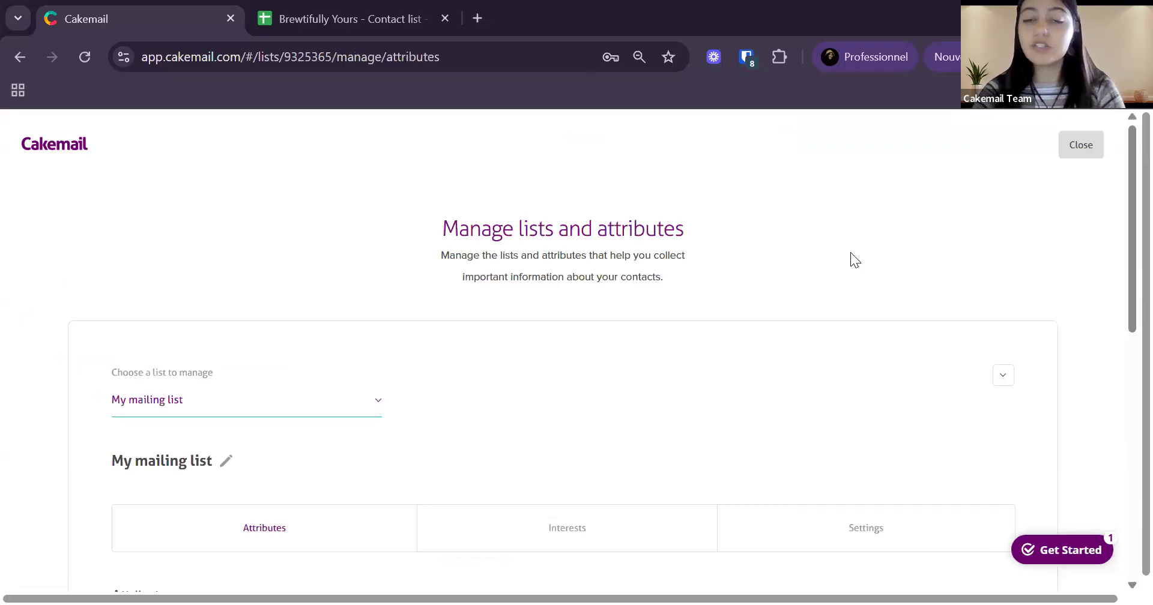
{"action": "scroll", "coordinate": [851, 252], "scroll_direction": "down", "scroll_amount": 5}
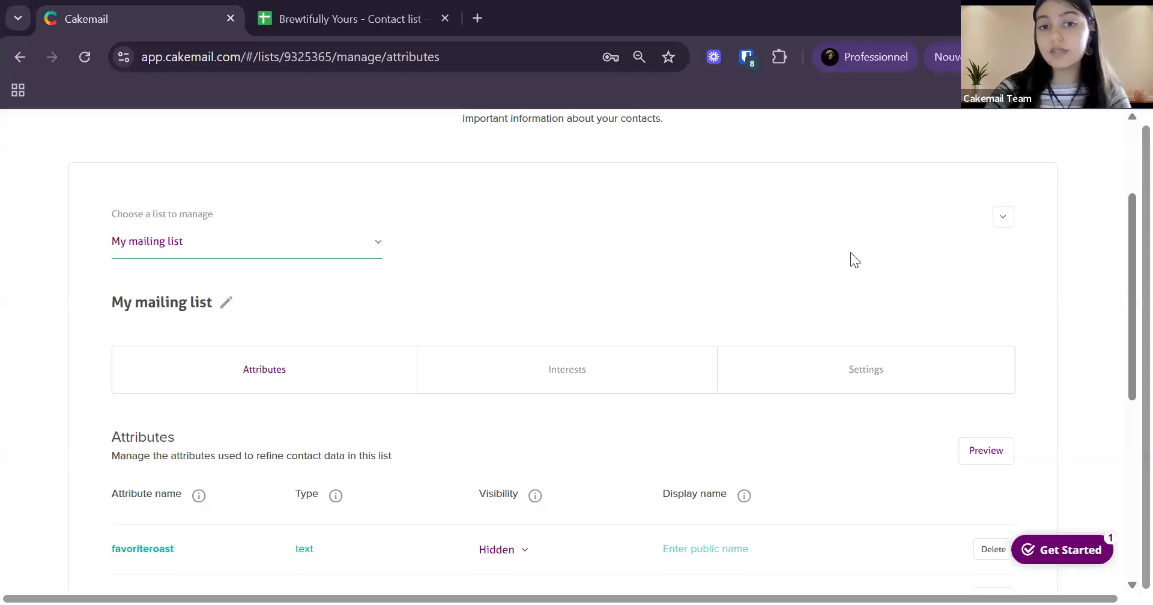
{"action": "scroll", "coordinate": [851, 252], "scroll_direction": "down", "scroll_amount": 2}
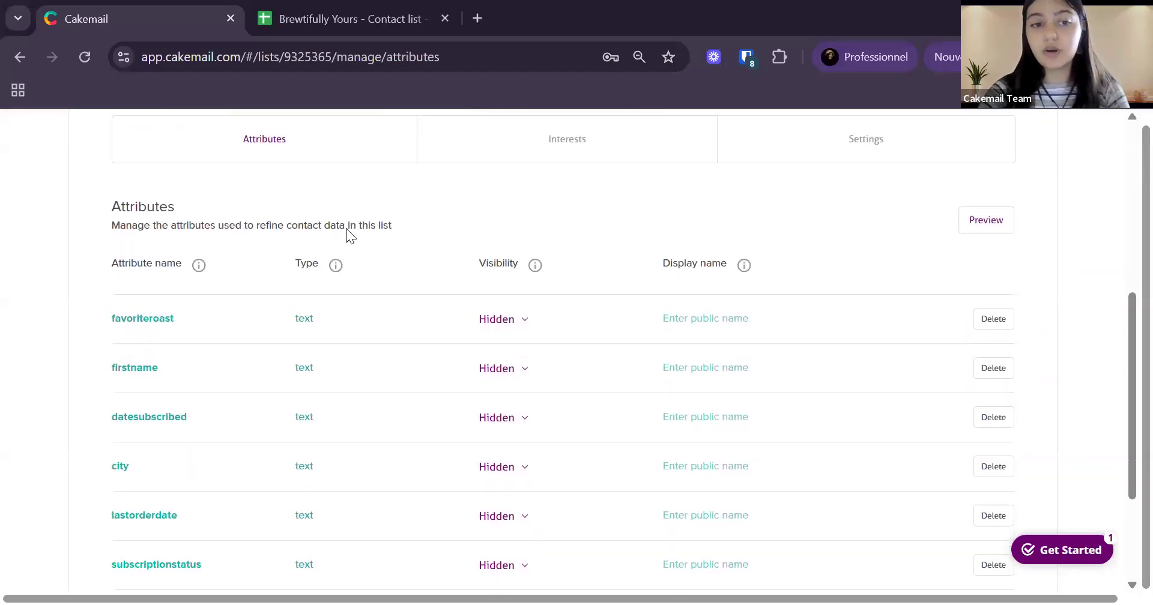
{"action": "scroll", "coordinate": [382, 361], "scroll_direction": "down", "scroll_amount": 2}
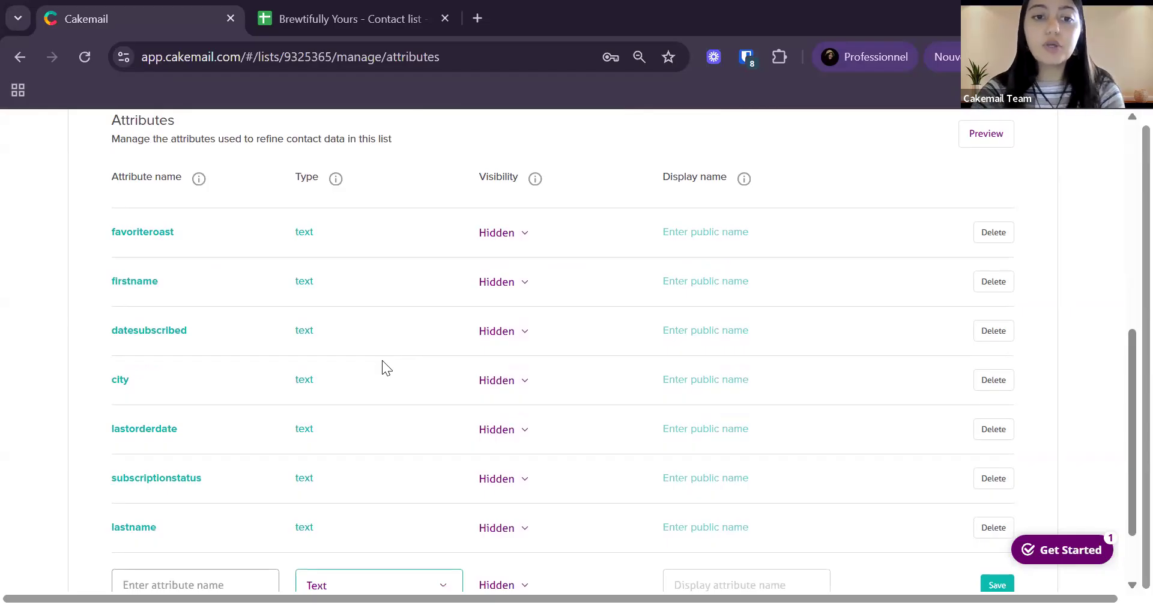
{"action": "scroll", "coordinate": [382, 361], "scroll_direction": "down", "scroll_amount": 1}
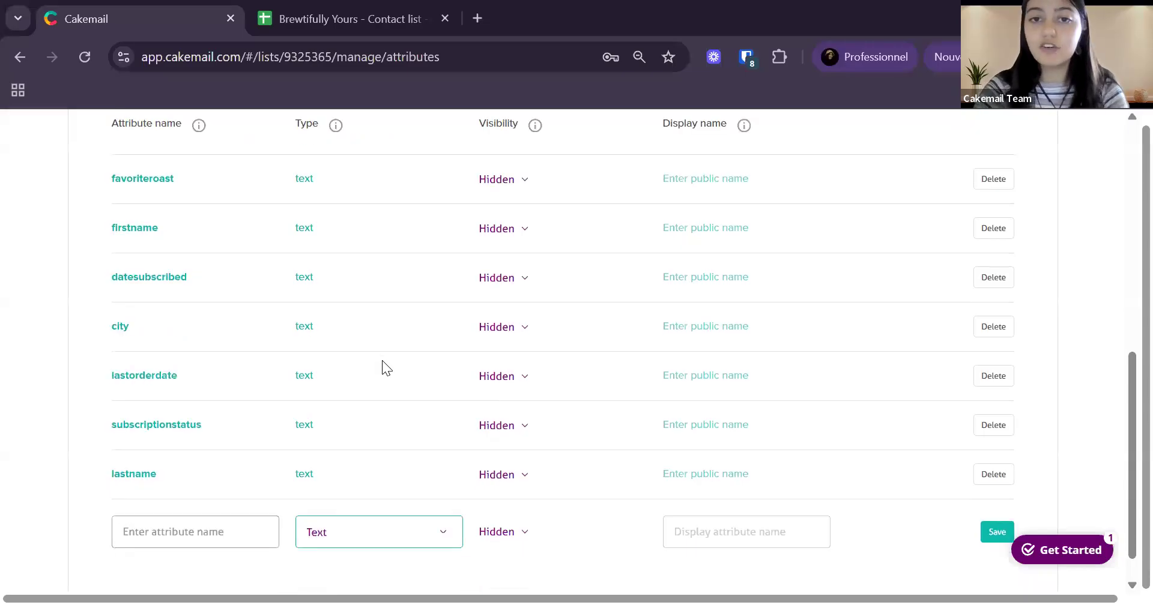
Enter FirstName as the name of a new text attribute for My mailing list
{"action": "left_click", "coordinate": [198, 531]}
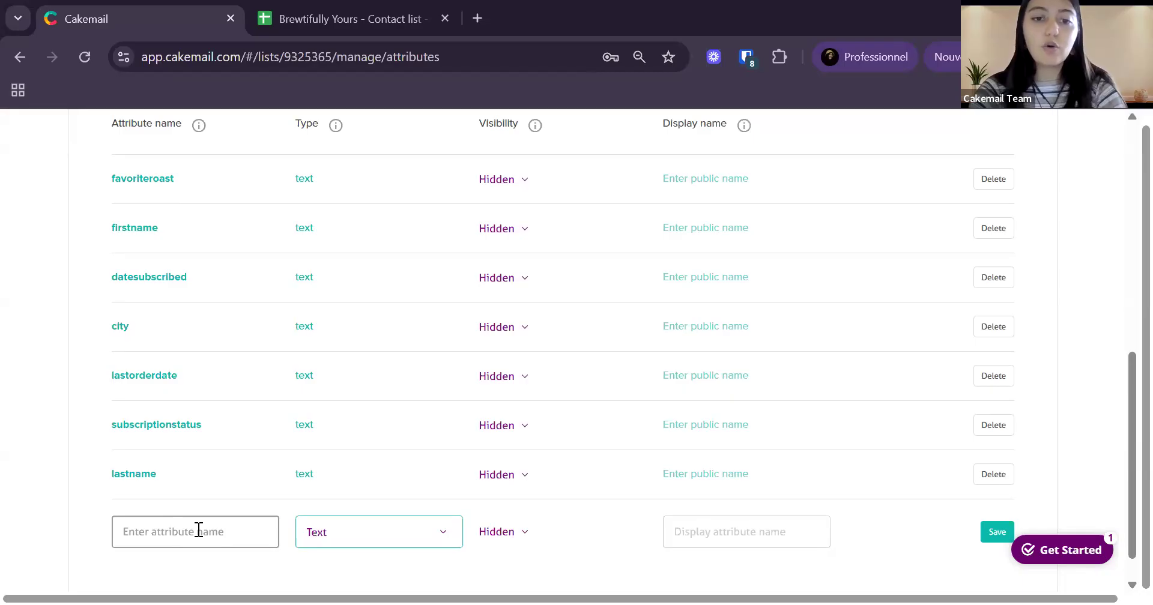
{"action": "scroll", "coordinate": [257, 353], "scroll_direction": "up", "scroll_amount": 3}
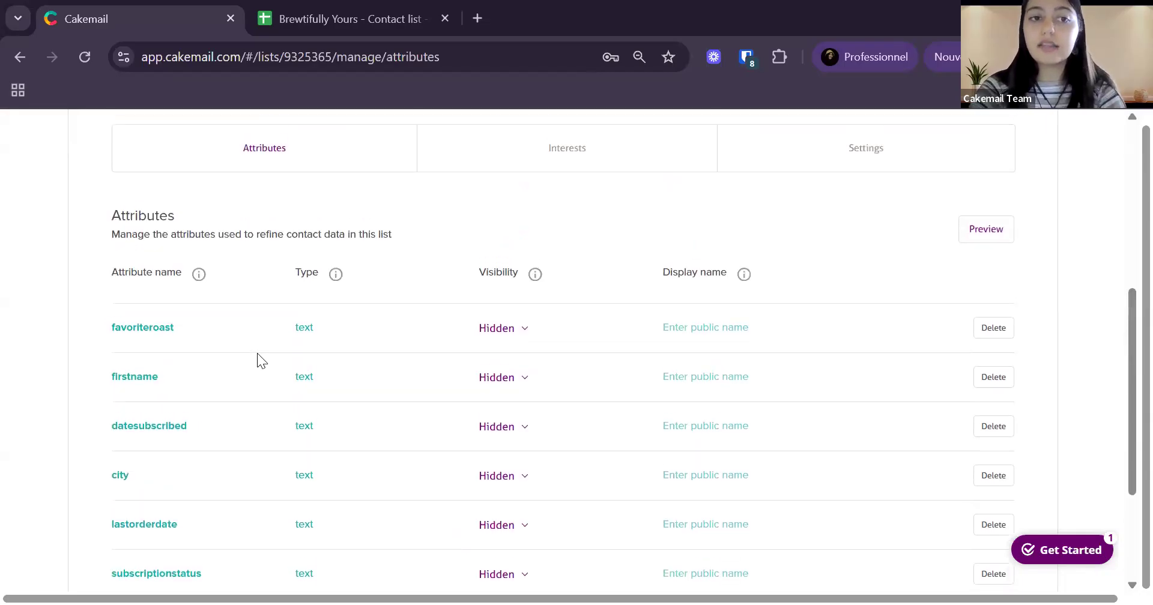
{"action": "scroll", "coordinate": [257, 353], "scroll_direction": "down", "scroll_amount": 3}
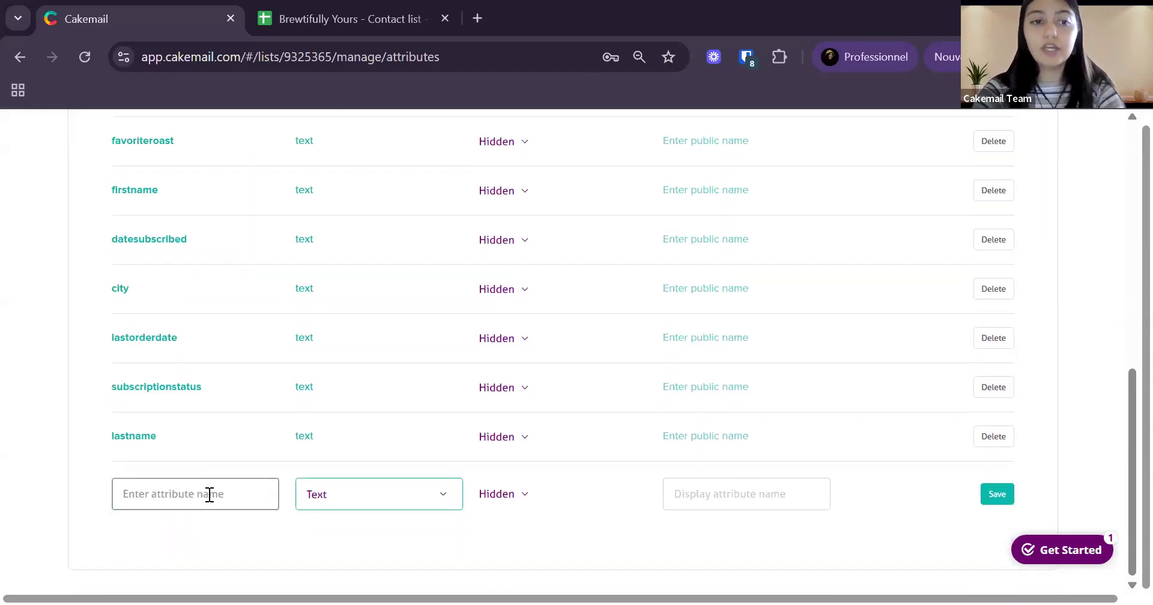
{"action": "left_click", "coordinate": [209, 494]}
{"action": "type", "text": "Fir"}
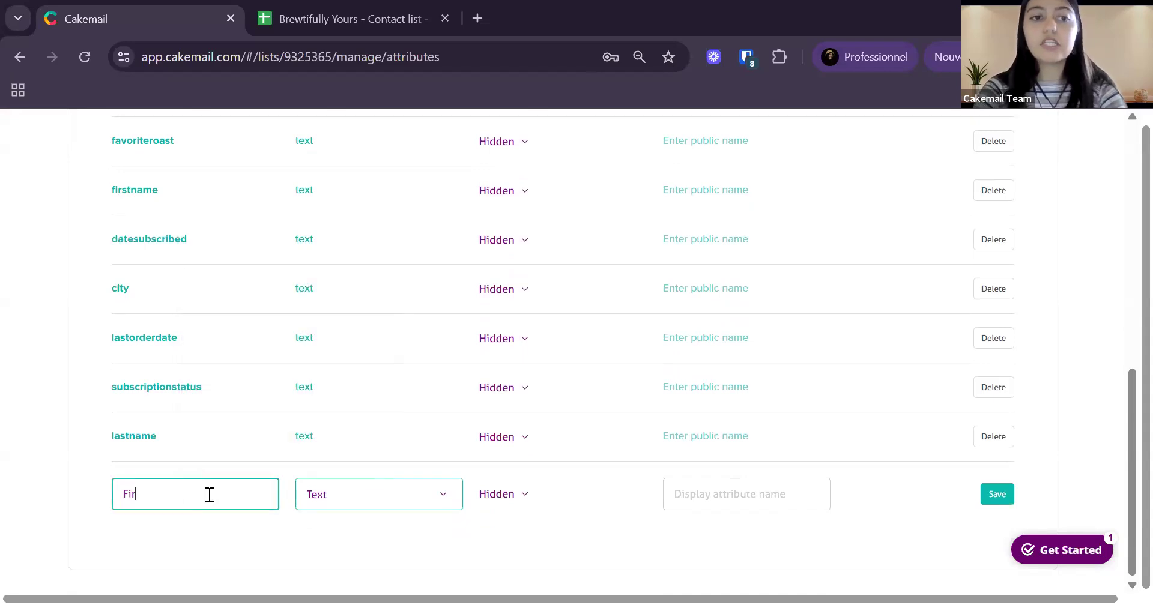
{"action": "type", "text": "stNam"}
{"action": "type", "text": "e"}
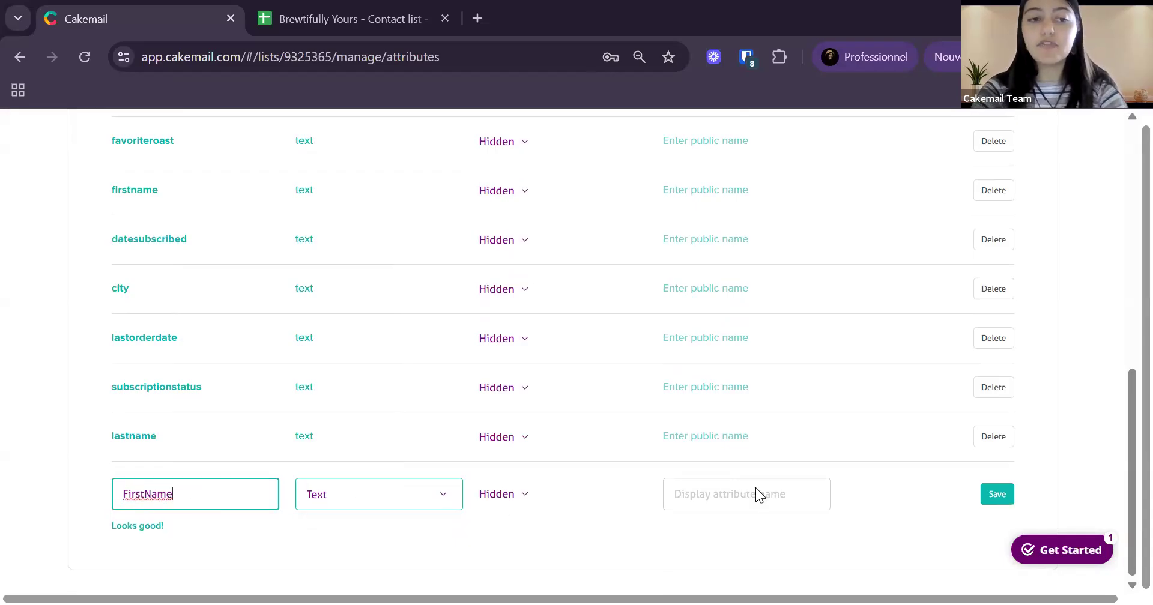
Make the new FirstName attribute visible, give it the display name First Name, and save it
{"action": "left_click", "coordinate": [512, 502]}
{"action": "left_click", "coordinate": [534, 540]}
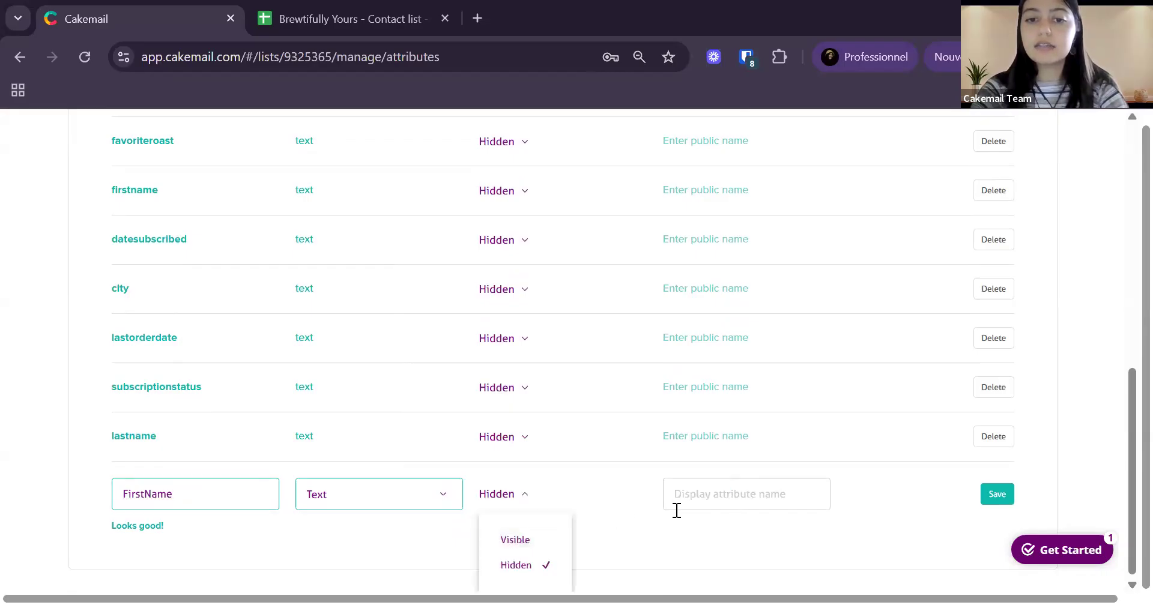
{"action": "left_click", "coordinate": [704, 503]}
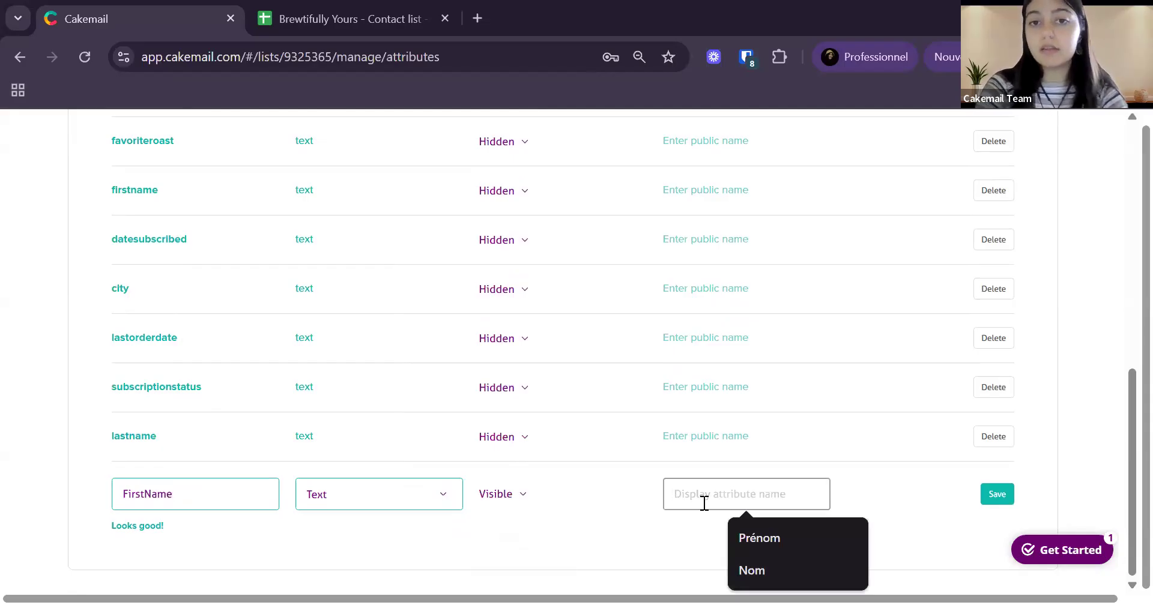
{"action": "type", "text": "First Name"}
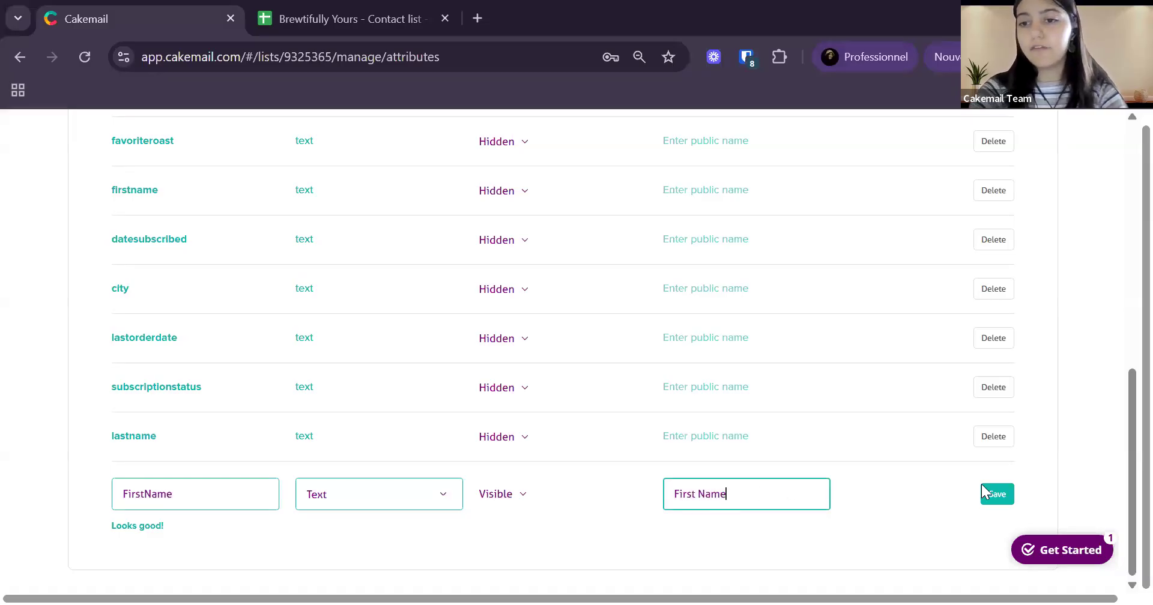
{"action": "left_click", "coordinate": [1008, 490]}
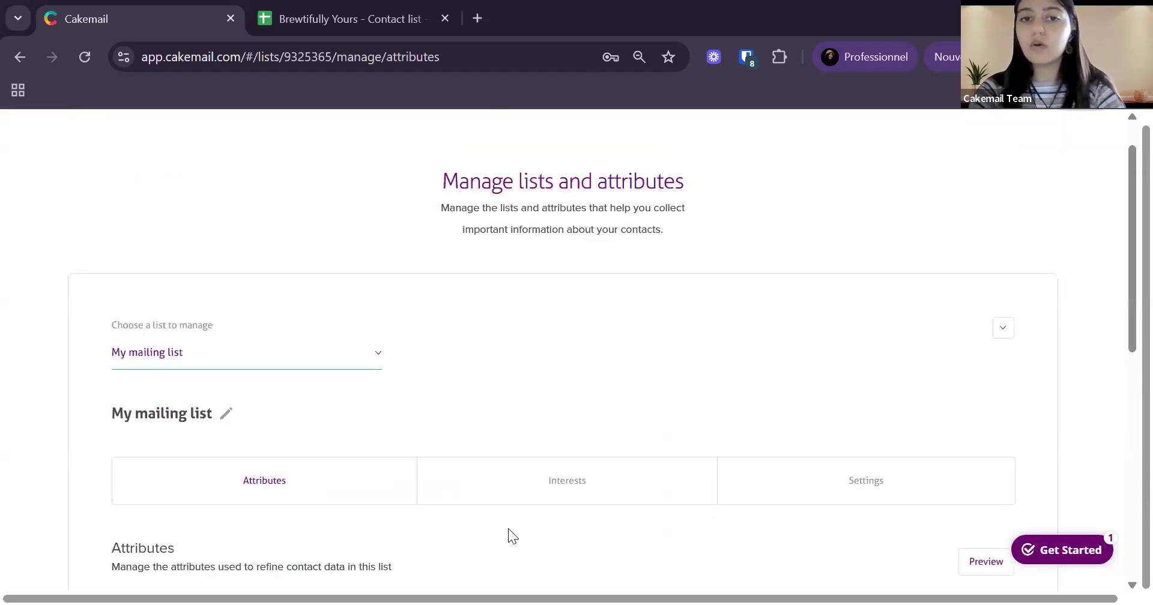
Open the settings of My mailing list and look at its default language and default sender options
{"action": "scroll", "coordinate": [508, 536], "scroll_direction": "down", "scroll_amount": 5}
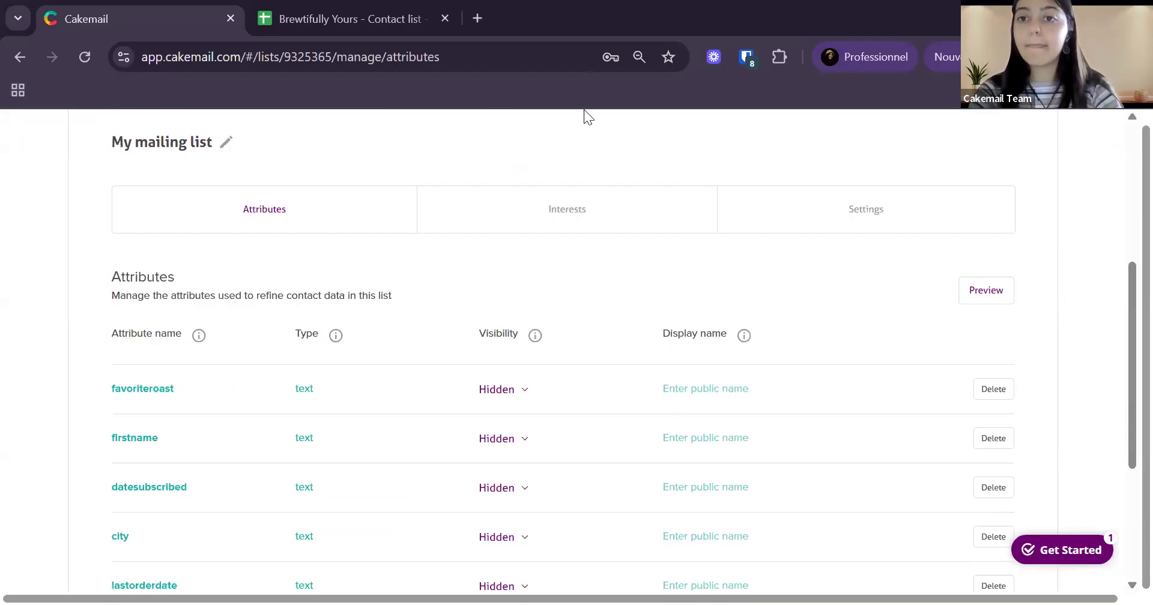
{"action": "left_click", "coordinate": [870, 215]}
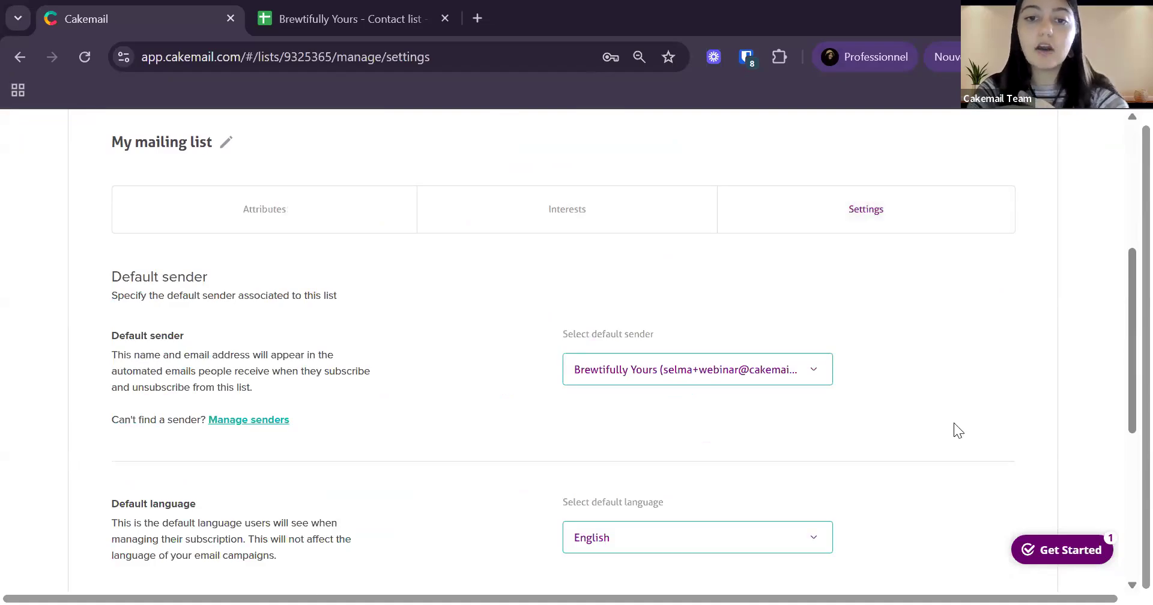
{"action": "scroll", "coordinate": [954, 423], "scroll_direction": "down", "scroll_amount": 2}
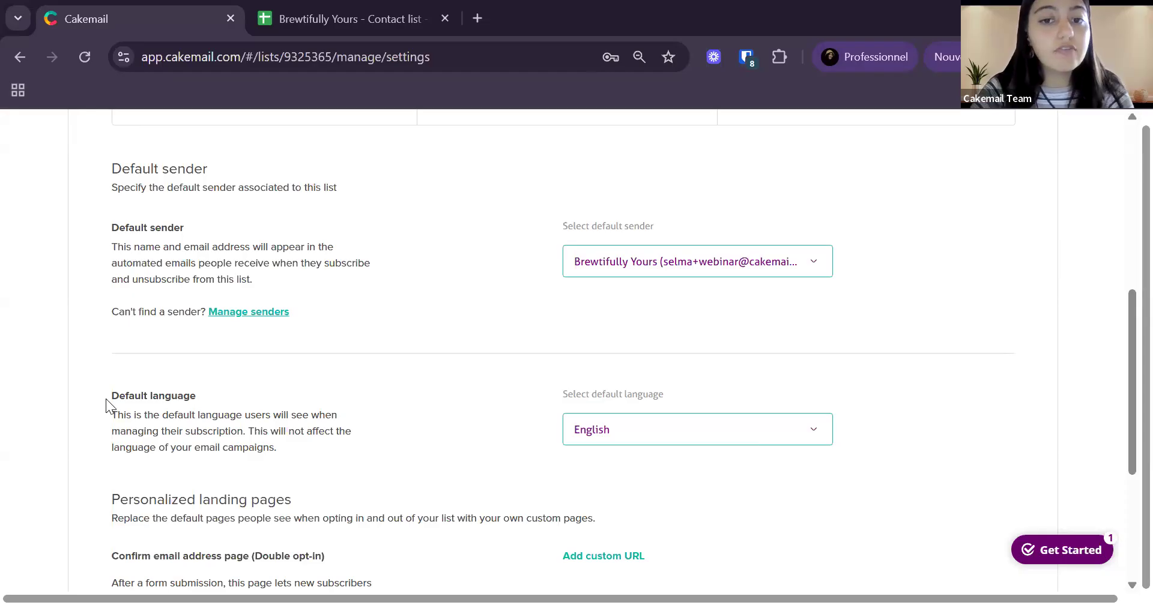
{"action": "left_click", "coordinate": [661, 438]}
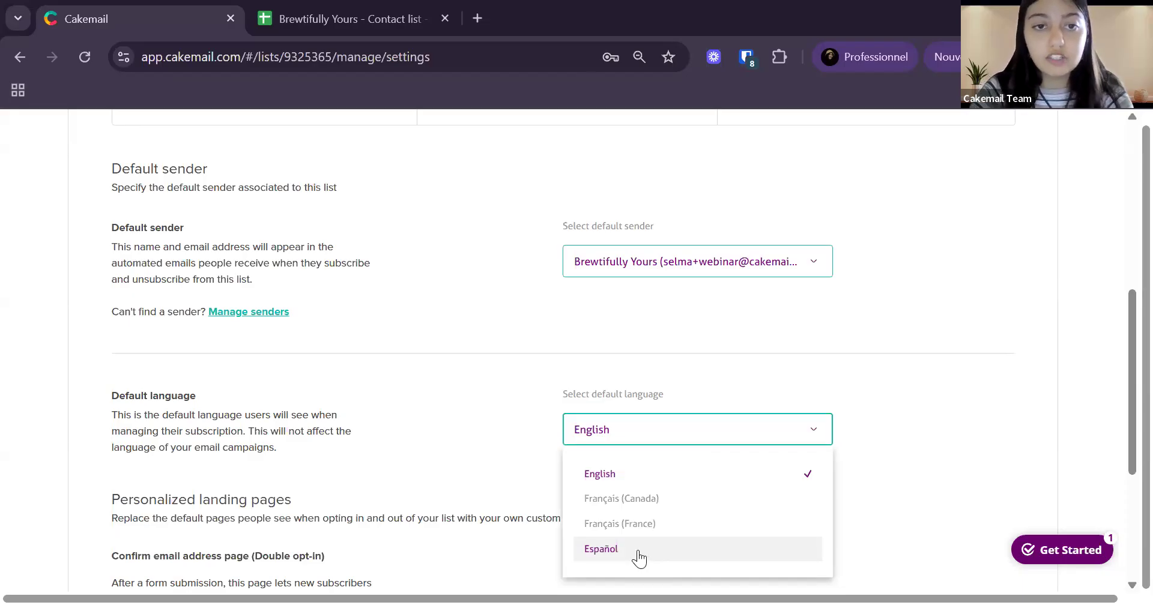
{"action": "left_click", "coordinate": [774, 357]}
{"action": "scroll", "coordinate": [732, 342], "scroll_direction": "up", "scroll_amount": 1}
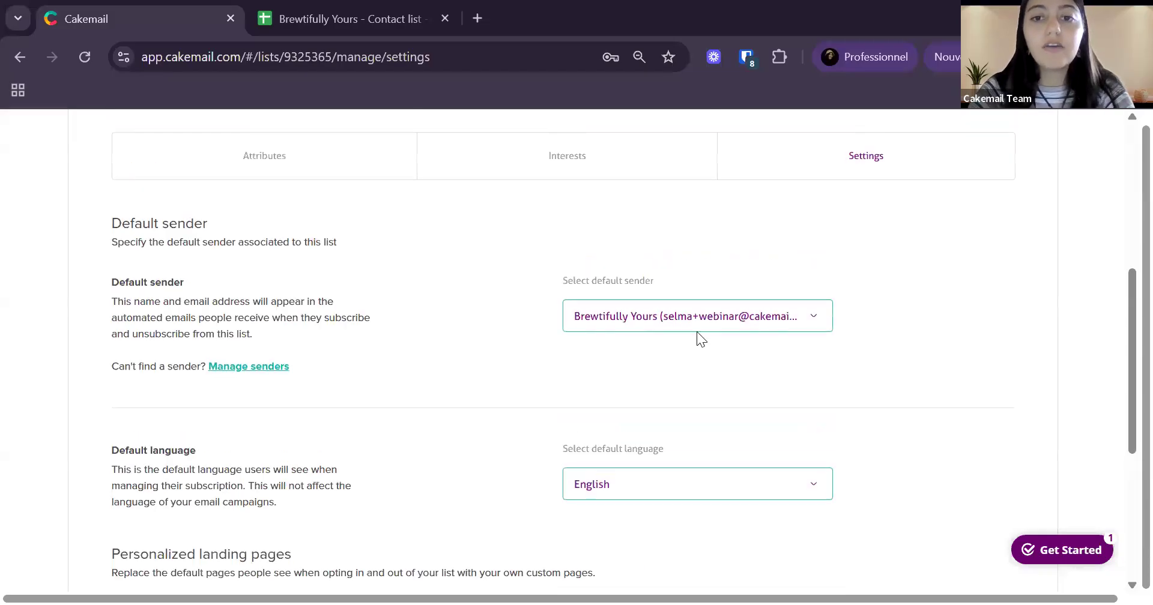
{"action": "left_click", "coordinate": [705, 317]}
{"action": "left_click", "coordinate": [713, 324]}
Preview the double opt-in email confirmation page among the personalized landing pages and return to the list settings
{"action": "scroll", "coordinate": [740, 402], "scroll_direction": "down", "scroll_amount": 5}
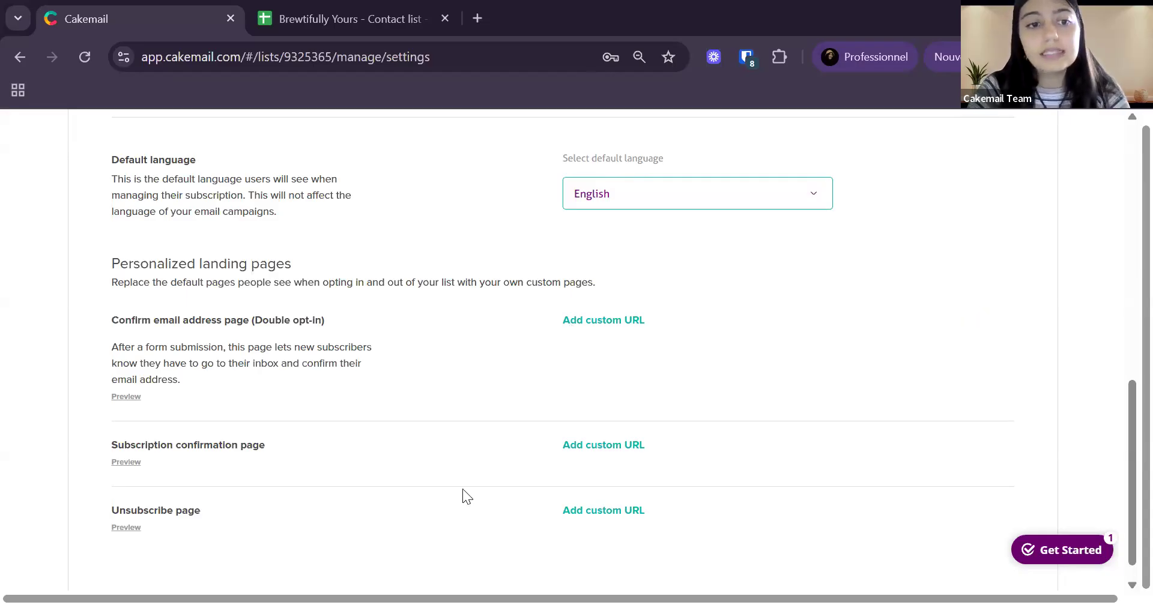
{"action": "left_click_drag", "start_coordinate": [117, 445], "coordinate": [242, 456]}
{"action": "left_click", "coordinate": [137, 520]}
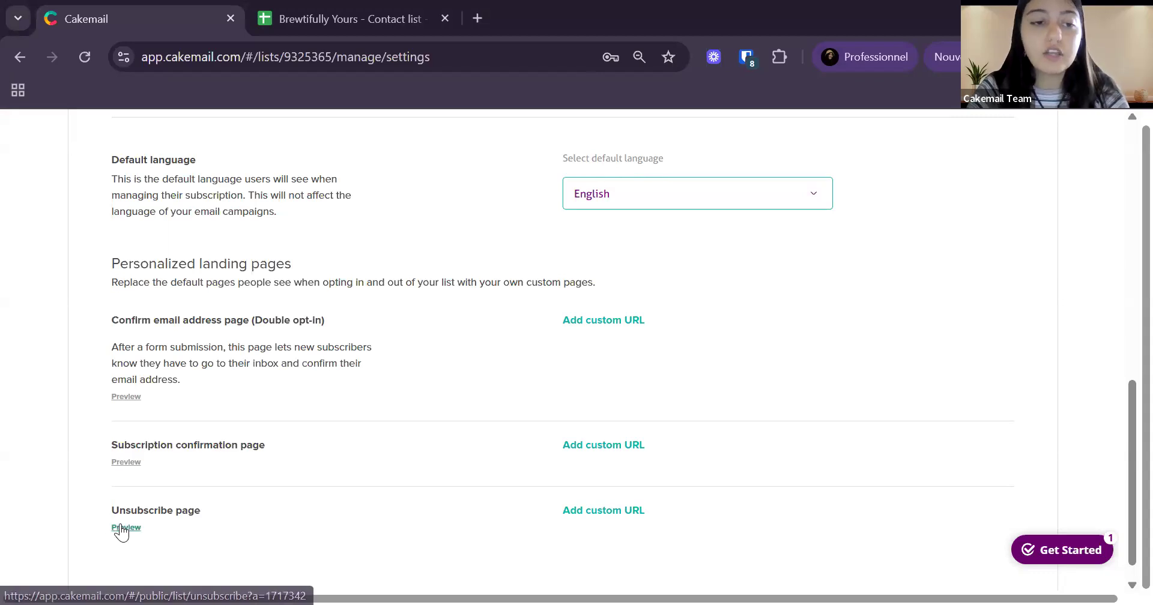
{"action": "left_click", "coordinate": [123, 397]}
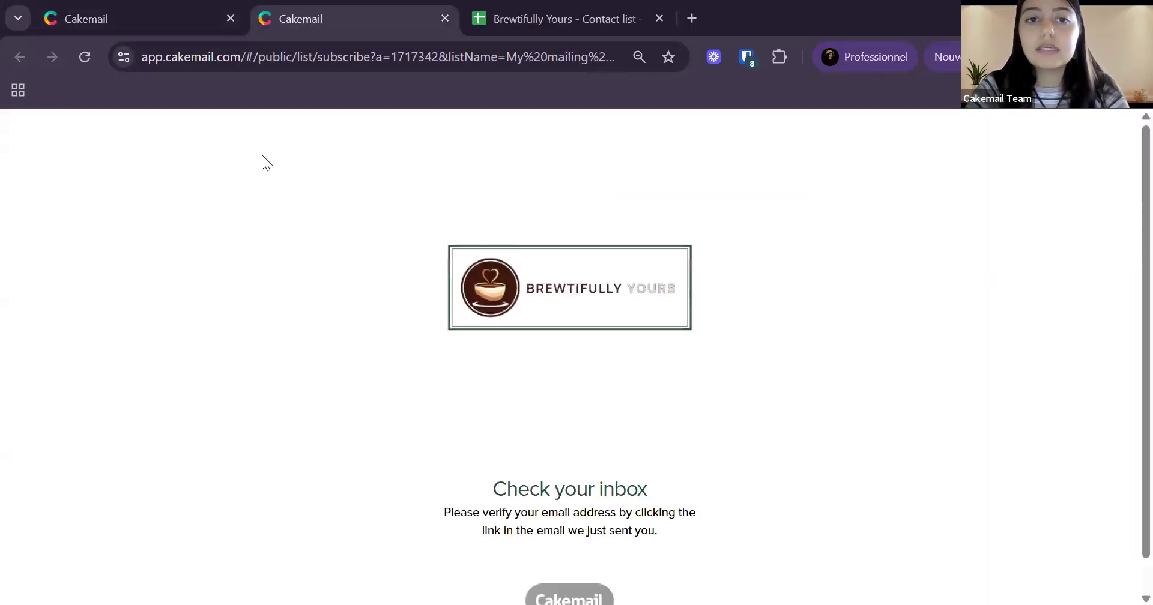
{"action": "scroll", "coordinate": [468, 253], "scroll_direction": "down", "scroll_amount": 1}
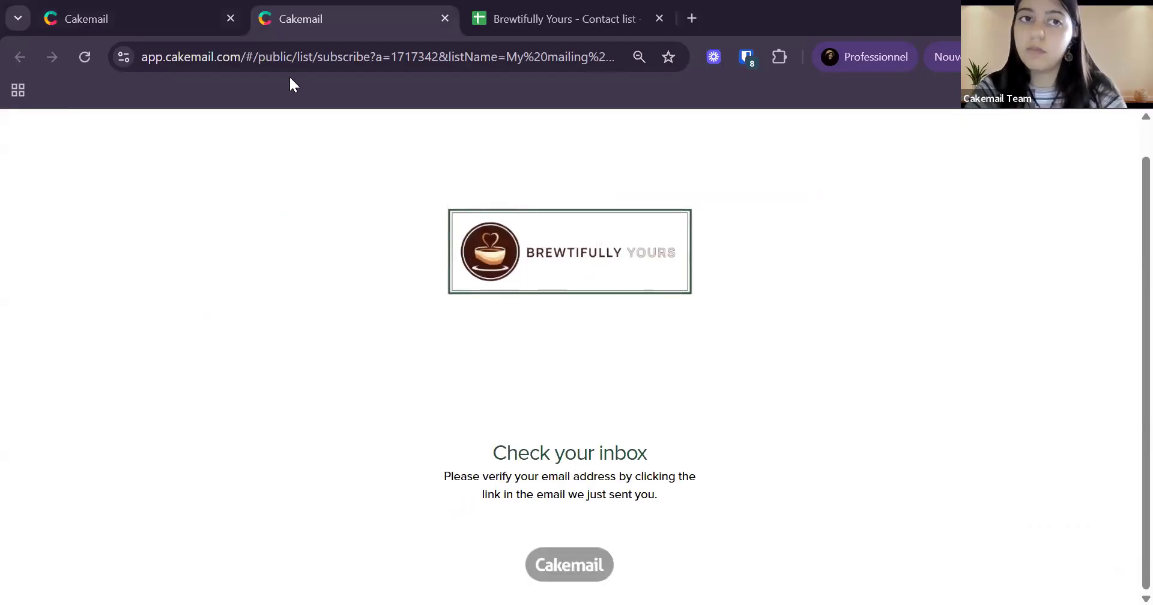
{"action": "left_click", "coordinate": [175, 6]}
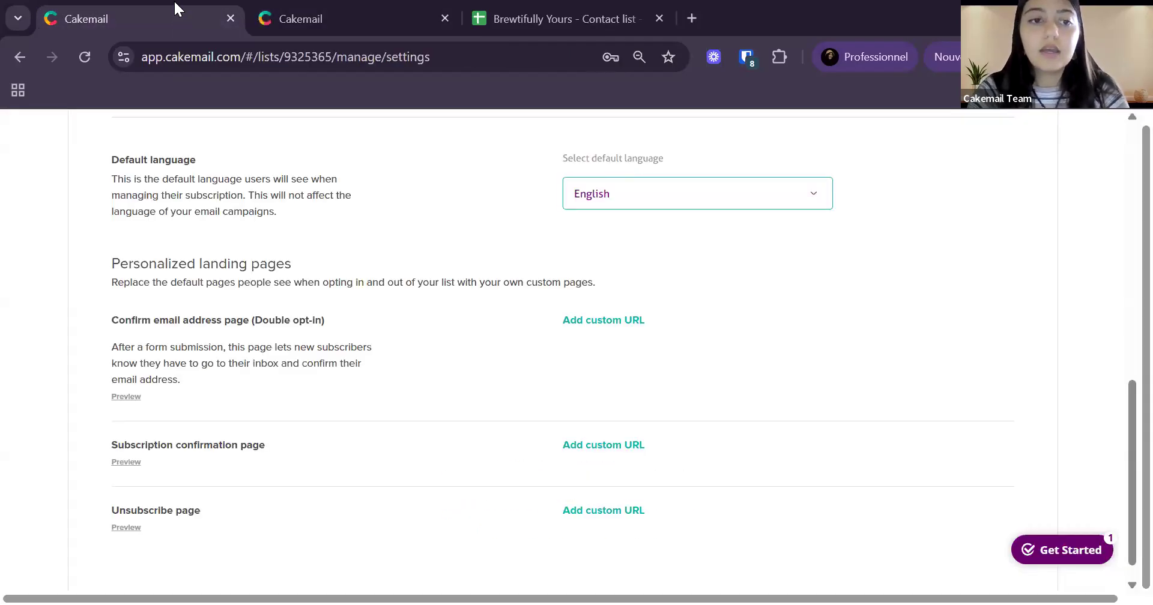
Preview the subscription confirmation page, compare it with the double opt-in page, and preview the unsubscribe page
{"action": "left_click", "coordinate": [130, 463]}
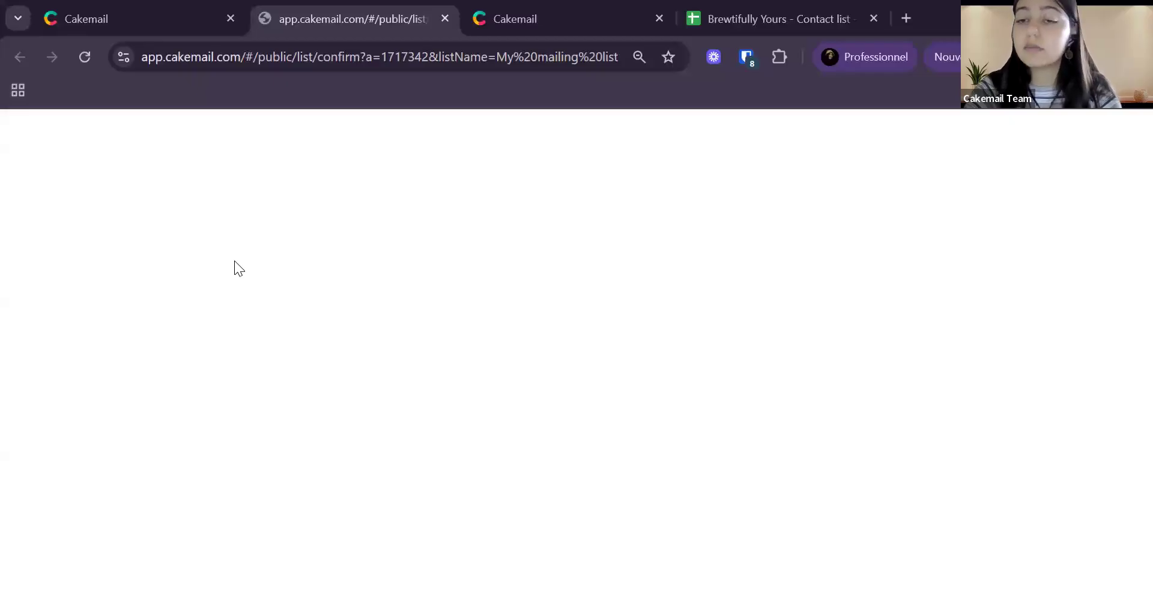
{"action": "scroll", "coordinate": [378, 362], "scroll_direction": "down", "scroll_amount": 1}
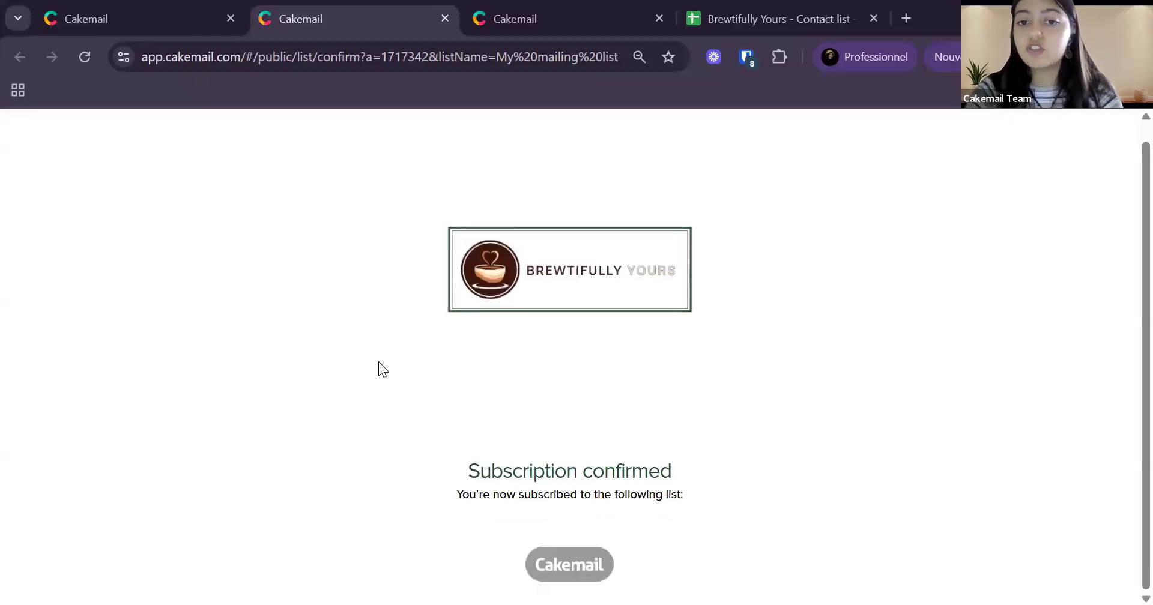
{"action": "left_click", "coordinate": [513, 13]}
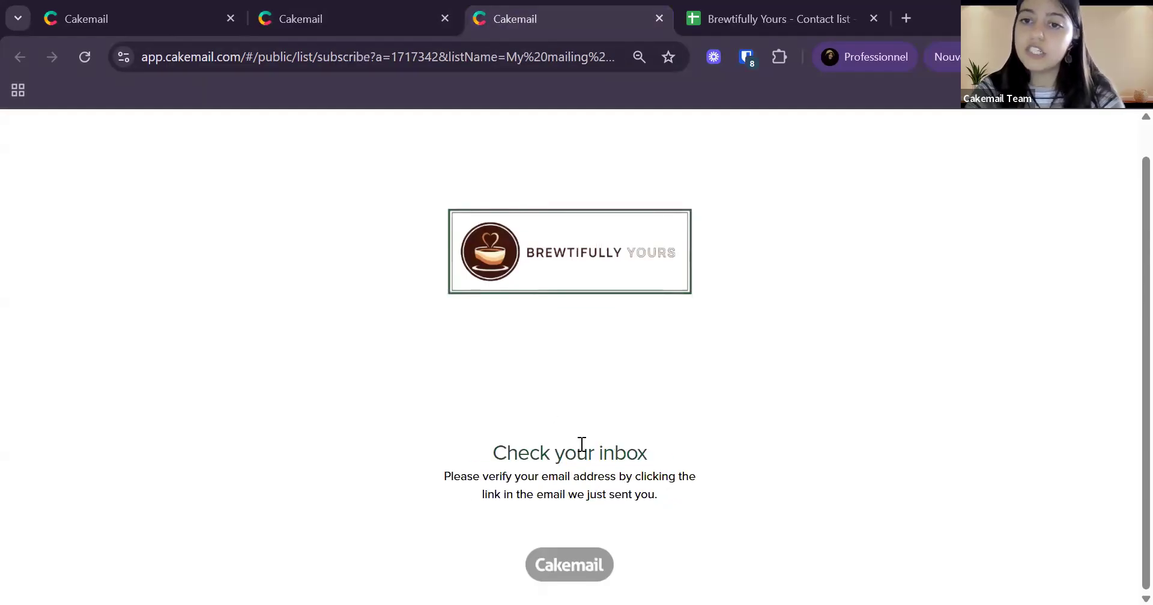
{"action": "left_click", "coordinate": [358, 11]}
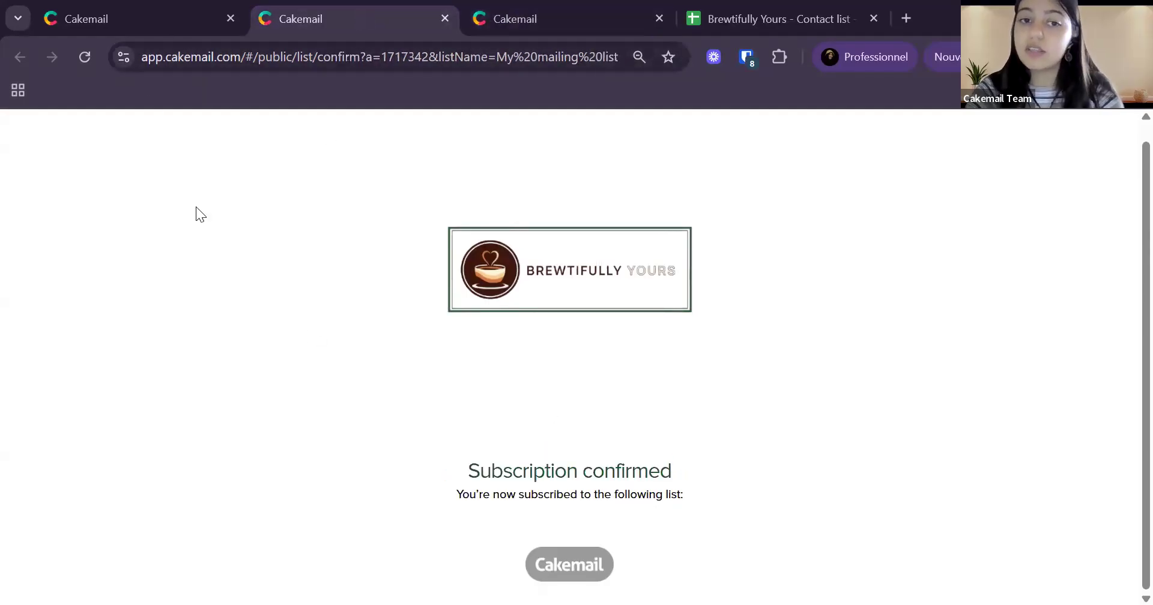
{"action": "left_click", "coordinate": [113, 12]}
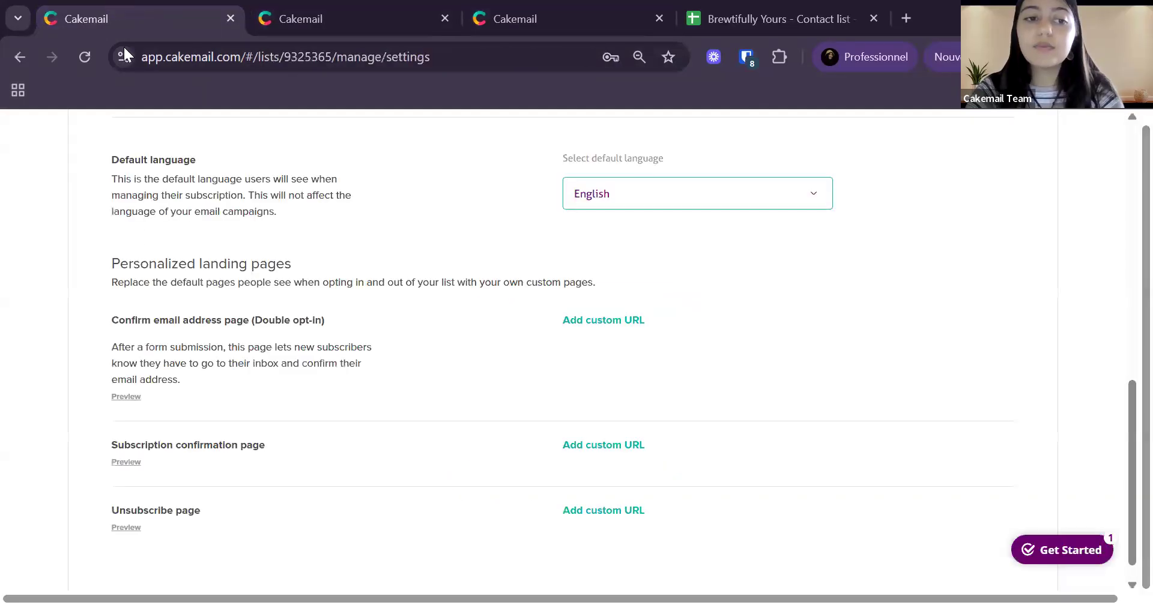
{"action": "left_click", "coordinate": [126, 526]}
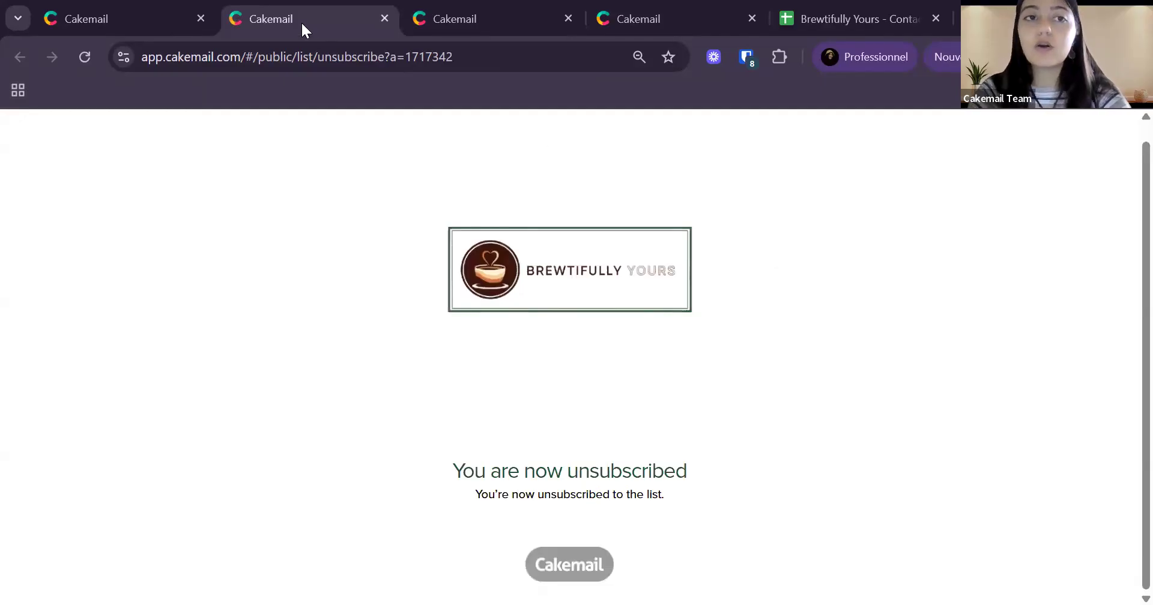
Open the interests of My mailing list, preview the subscriber preference page, and switch its language to English
{"action": "left_click", "coordinate": [149, 12]}
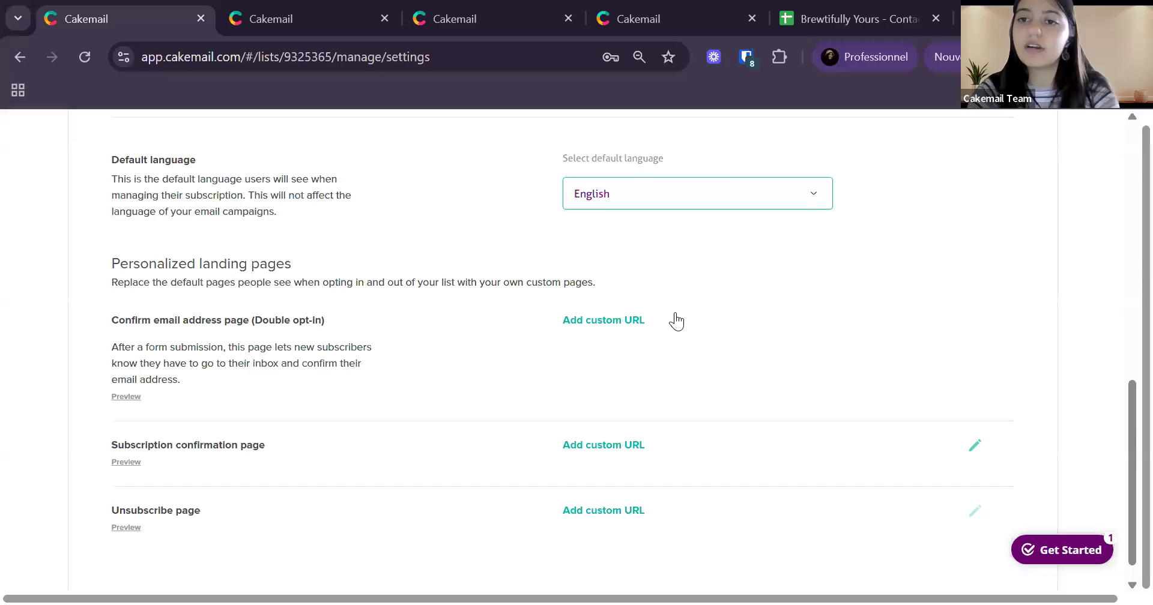
{"action": "scroll", "coordinate": [676, 315], "scroll_direction": "up", "scroll_amount": 6}
{"action": "left_click", "coordinate": [571, 275]}
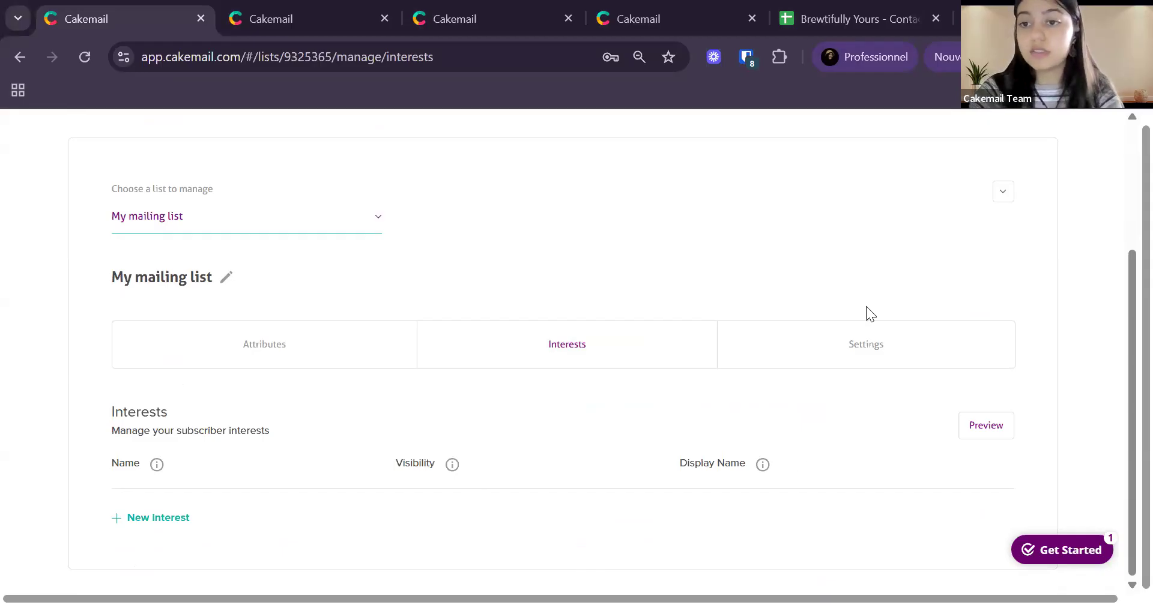
{"action": "left_click", "coordinate": [967, 431]}
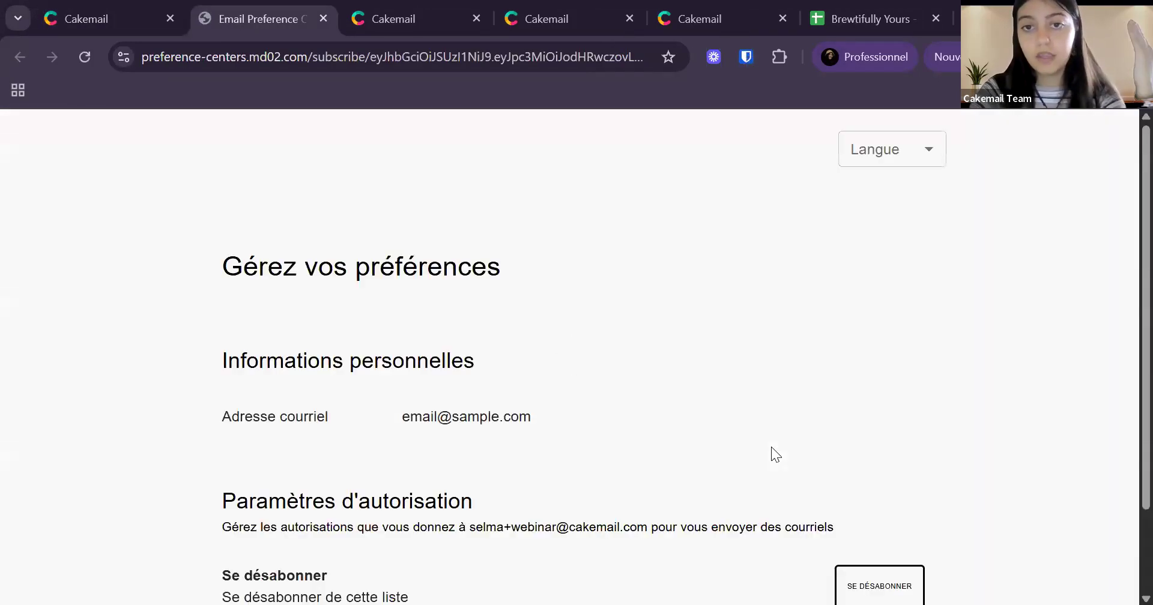
{"action": "left_click", "coordinate": [886, 149]}
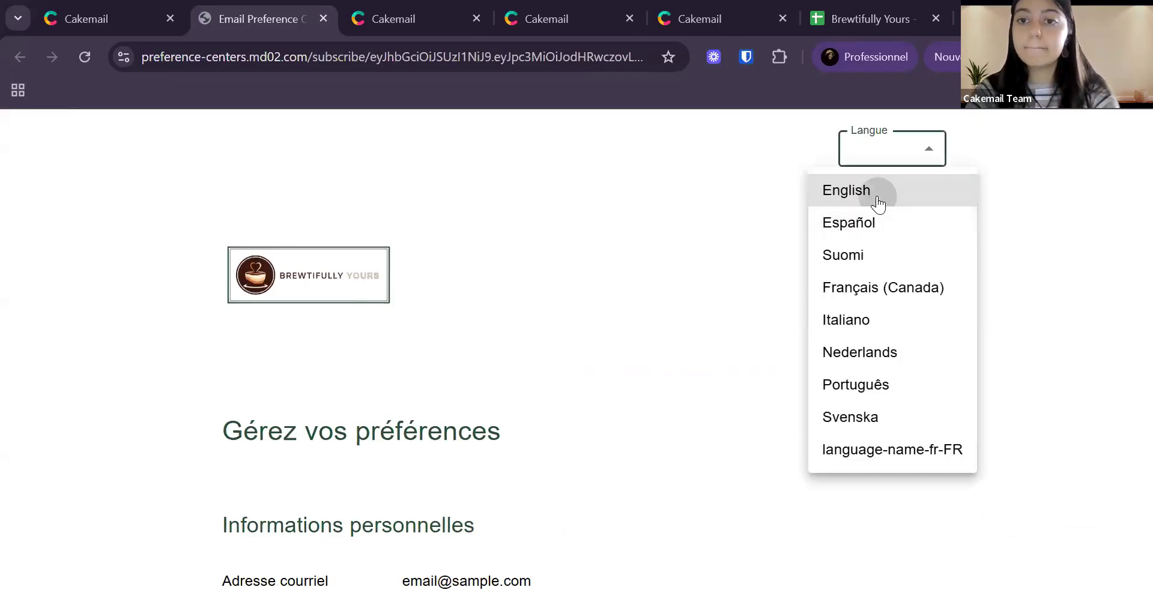
{"action": "left_click", "coordinate": [877, 204]}
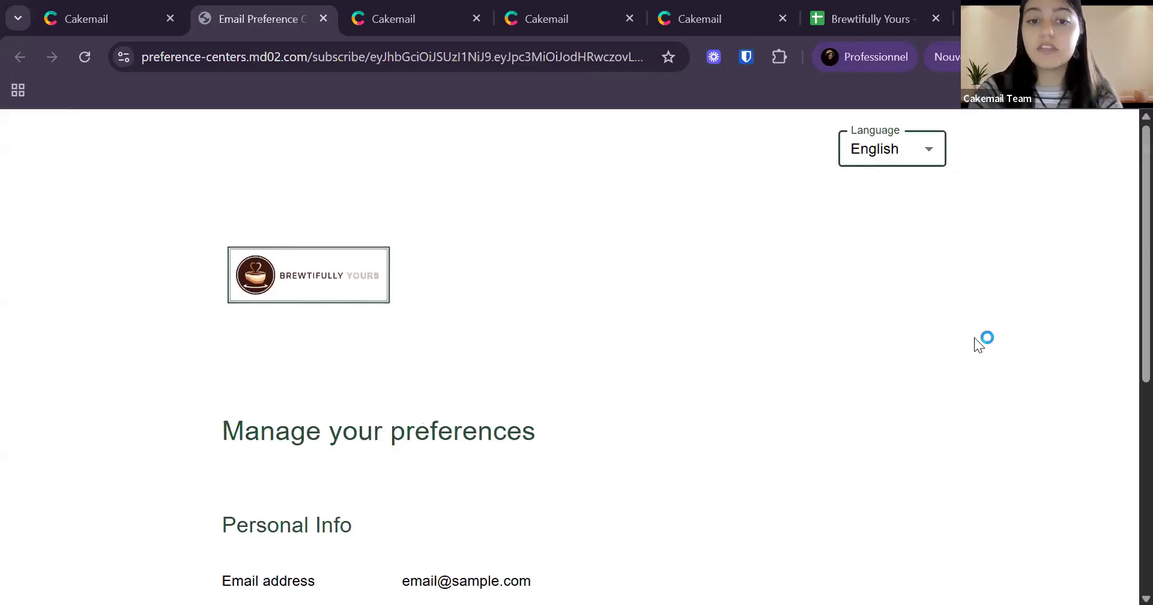
Examine the personal info, opt-in settings and unsubscribe option on the preference page
{"action": "scroll", "coordinate": [974, 338], "scroll_direction": "down", "scroll_amount": 1}
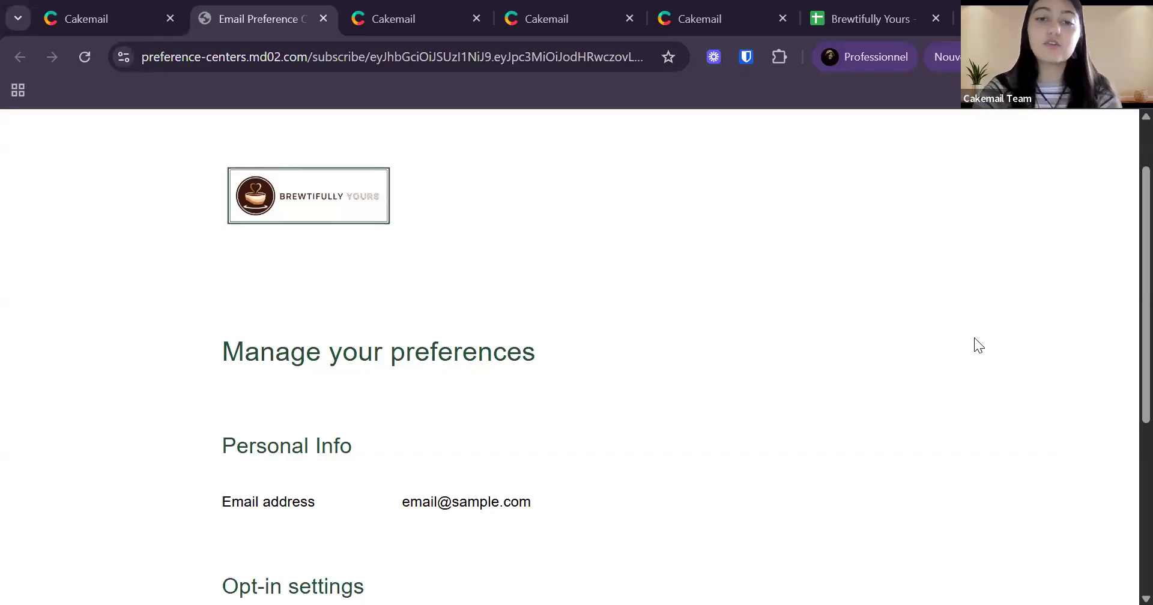
{"action": "scroll", "coordinate": [974, 346], "scroll_direction": "down", "scroll_amount": 1}
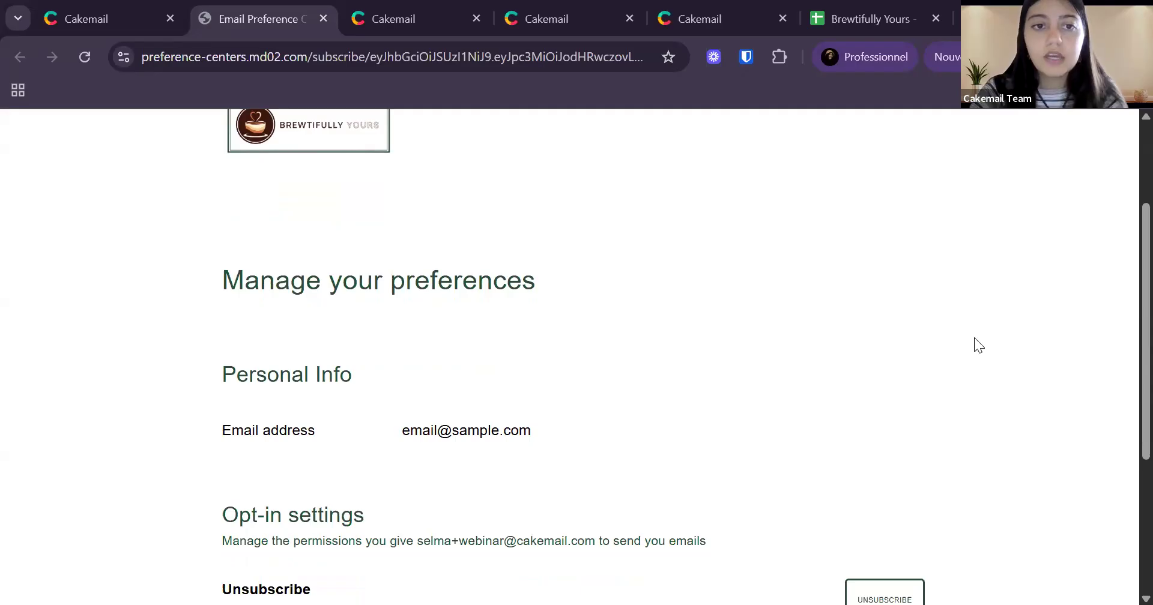
{"action": "scroll", "coordinate": [979, 346], "scroll_direction": "up", "scroll_amount": 1}
{"action": "scroll", "coordinate": [979, 346], "scroll_direction": "down", "scroll_amount": 1}
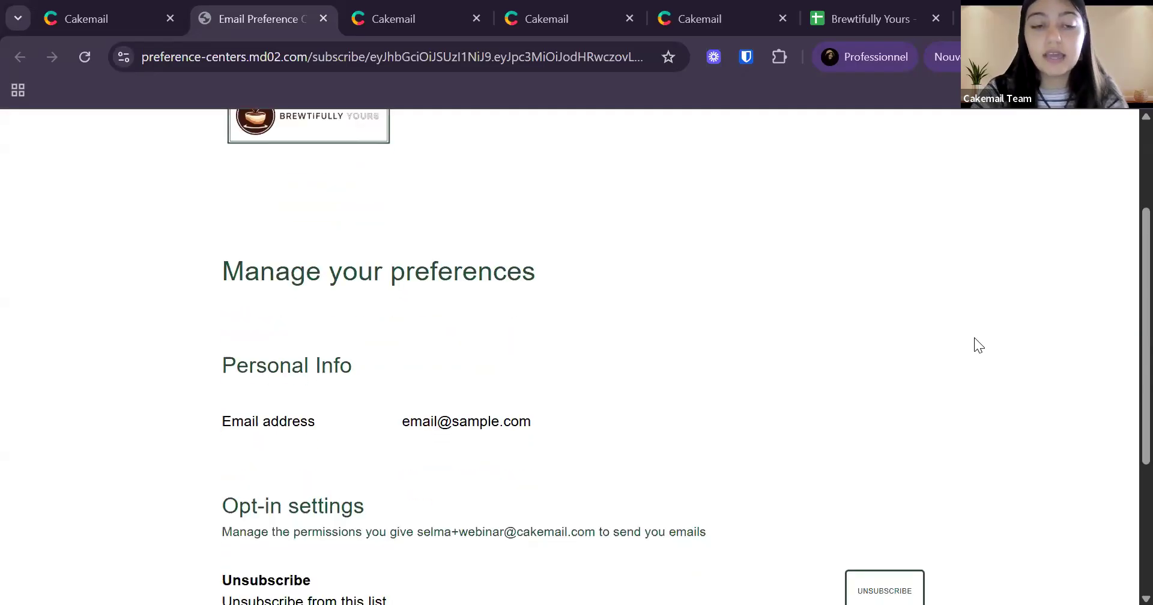
{"action": "scroll", "coordinate": [974, 339], "scroll_direction": "down", "scroll_amount": 2}
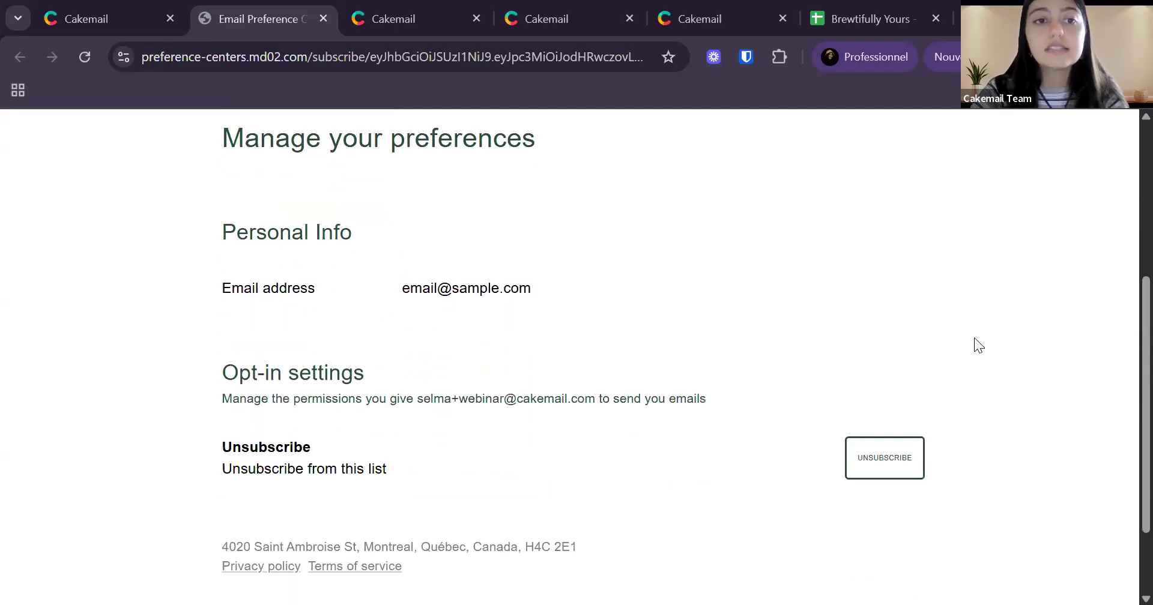
{"action": "right_click", "coordinate": [974, 338]}
{"action": "left_click", "coordinate": [394, 73]}
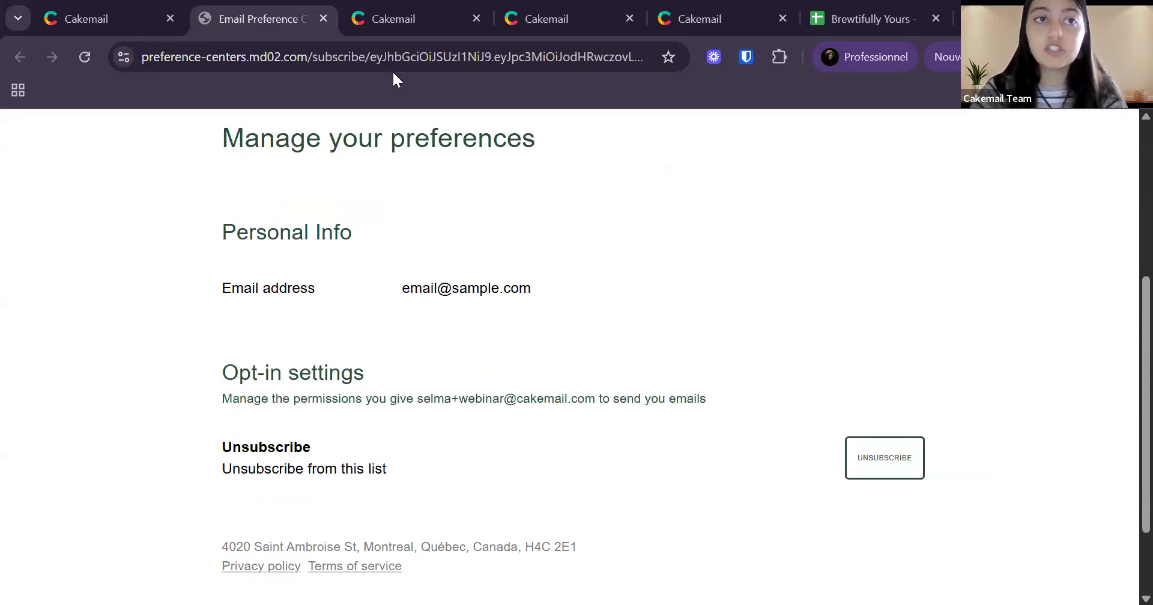
Return to the interests of My mailing list and add an interest named Newsletter
{"action": "left_click", "coordinate": [113, 10]}
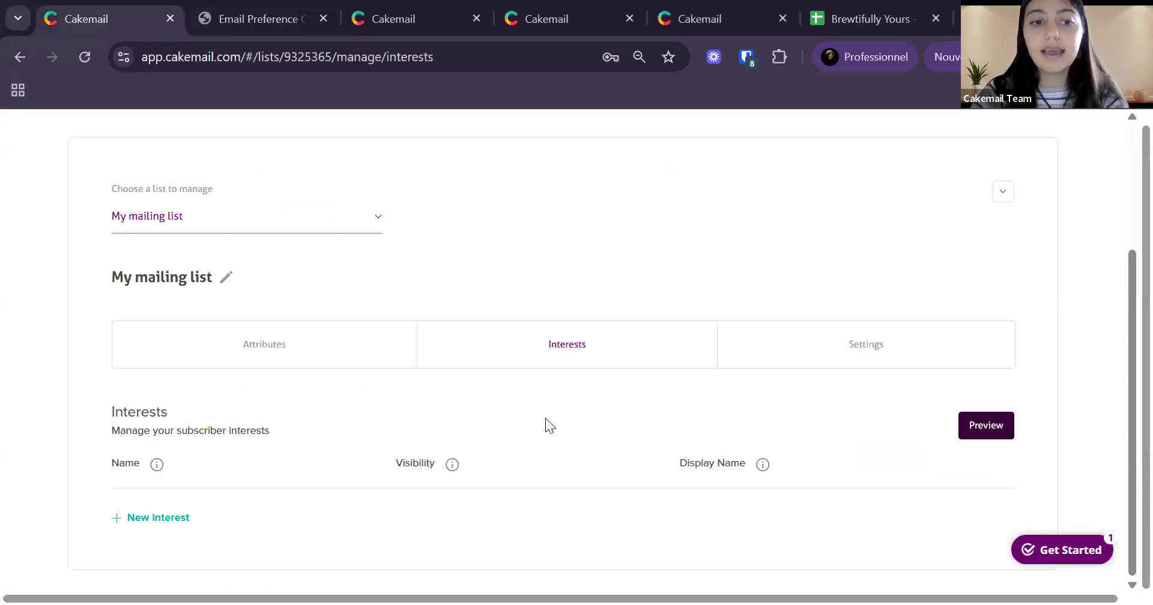
{"action": "left_click", "coordinate": [157, 520]}
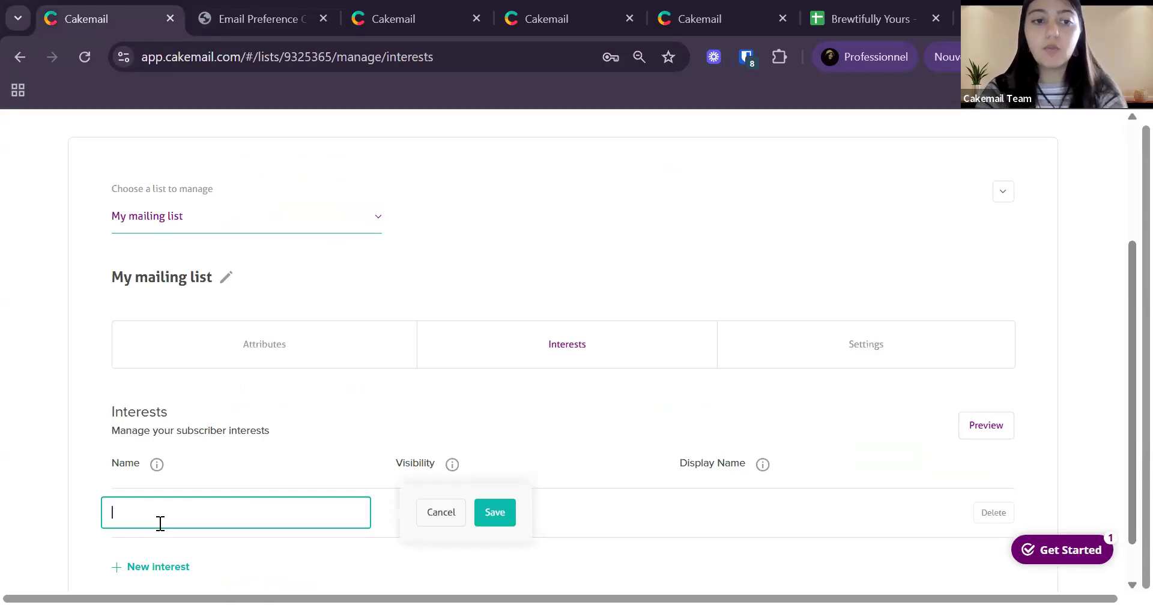
{"action": "type", "text": "Newsl"}
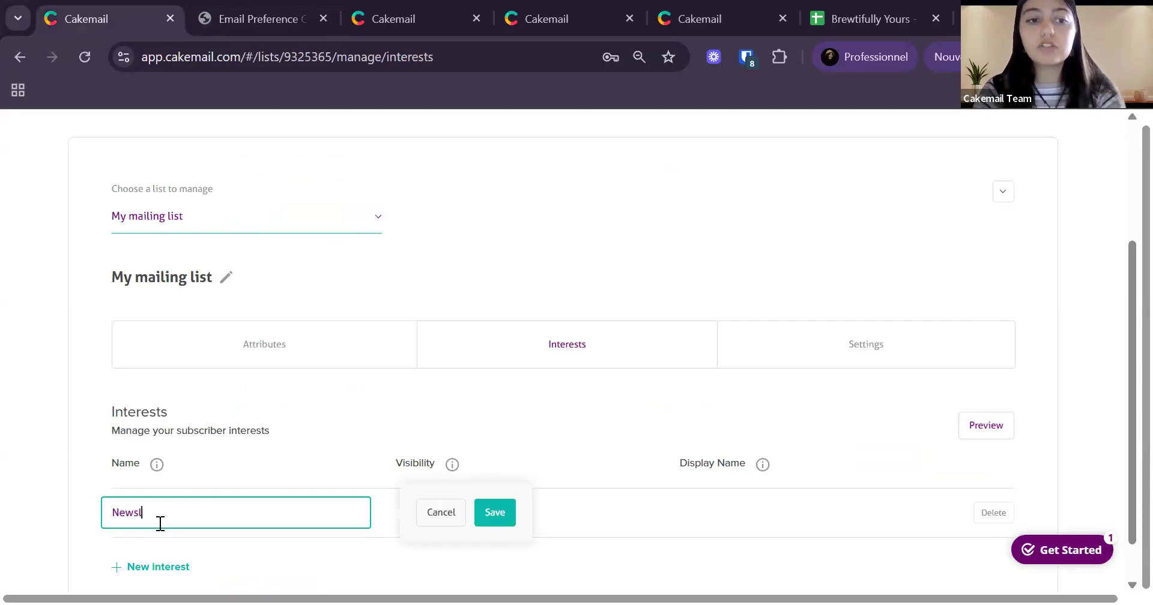
{"action": "type", "text": "etter"}
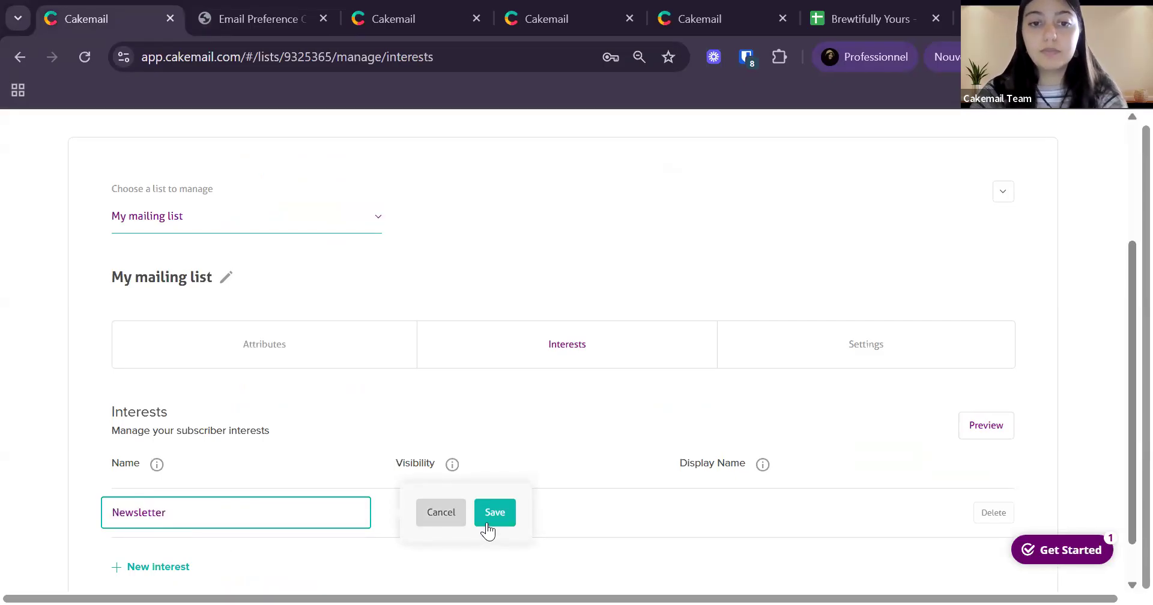
{"action": "left_click", "coordinate": [489, 528]}
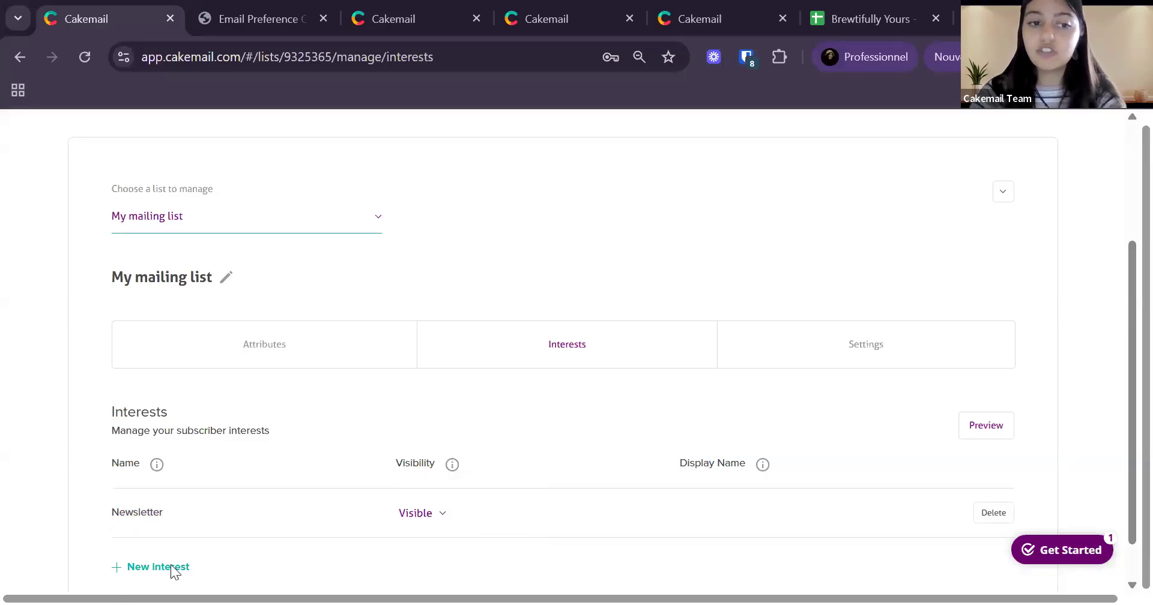
Add two more interests to My mailing list, Promo_codes and Reminders, saving each one
{"action": "left_click", "coordinate": [146, 564]}
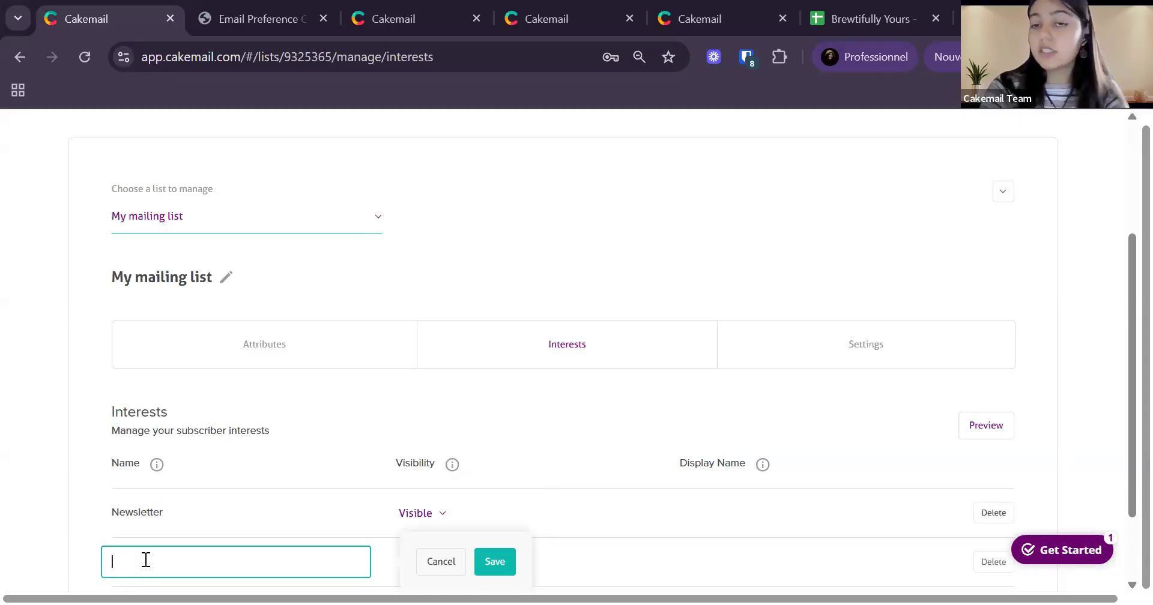
{"action": "type", "text": "Promo c"}
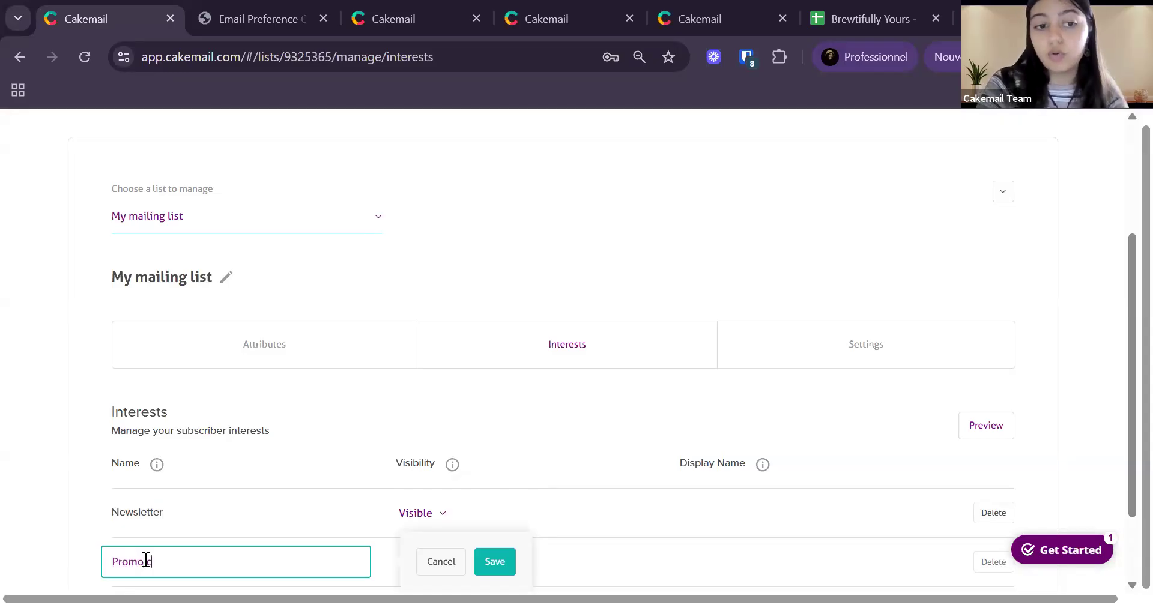
{"action": "type", "text": "odes"}
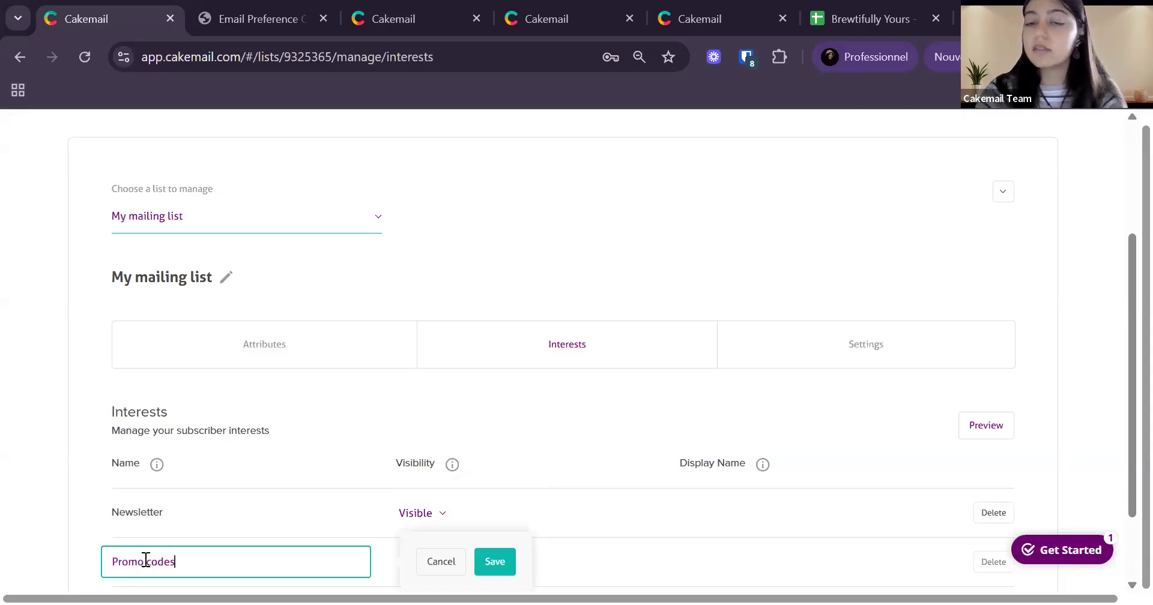
{"action": "left_click", "coordinate": [494, 562]}
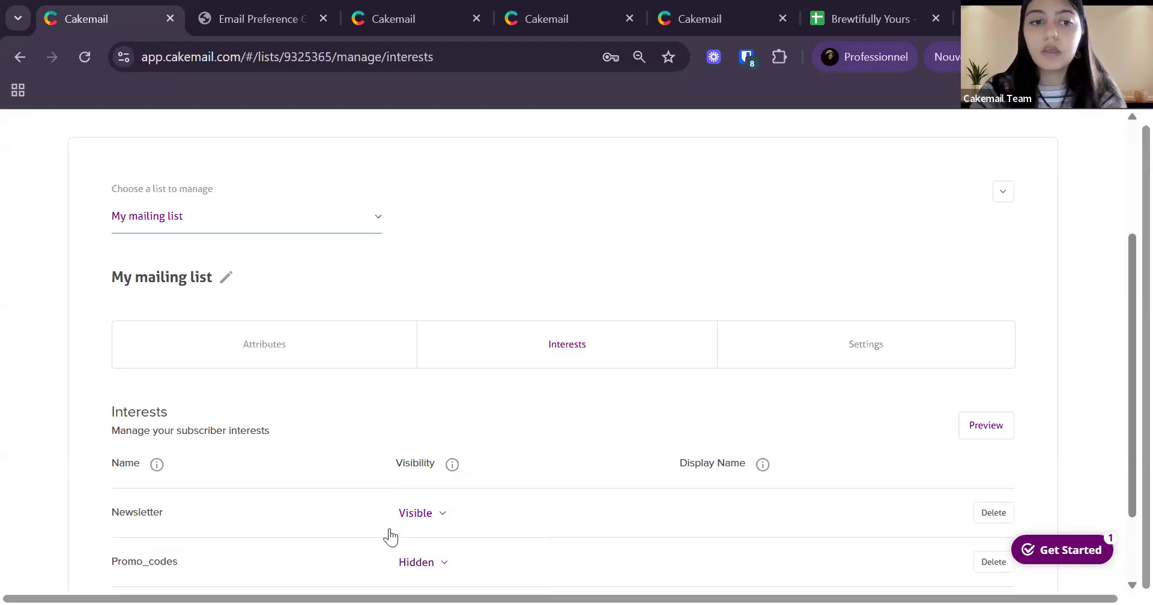
{"action": "scroll", "coordinate": [215, 522], "scroll_direction": "down", "scroll_amount": 2}
{"action": "left_click", "coordinate": [171, 516]}
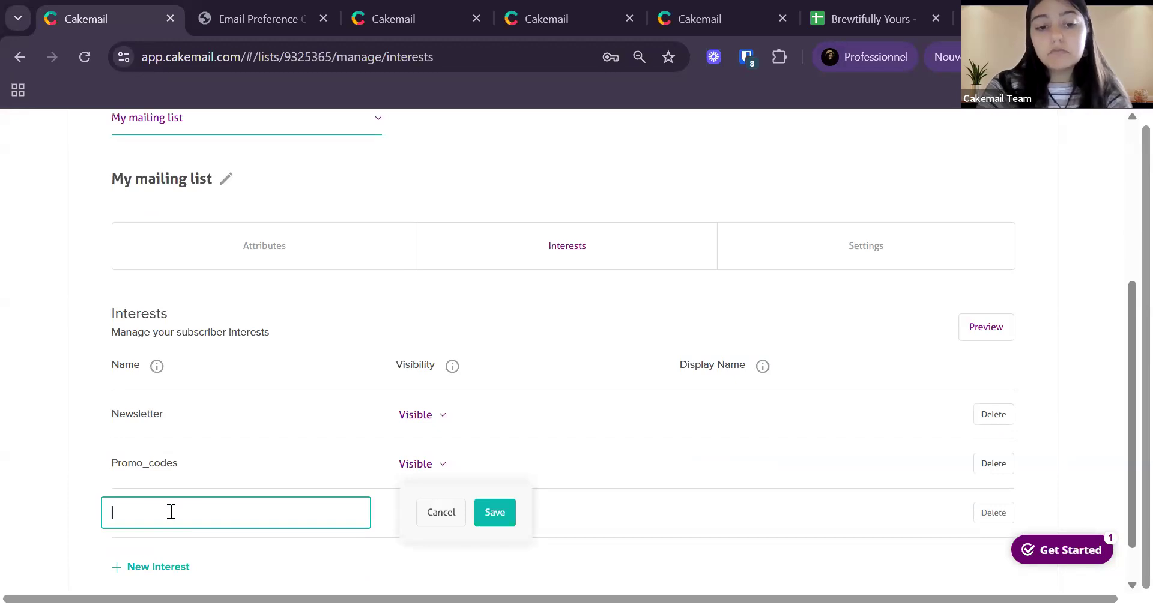
{"action": "type", "text": "Reminders"}
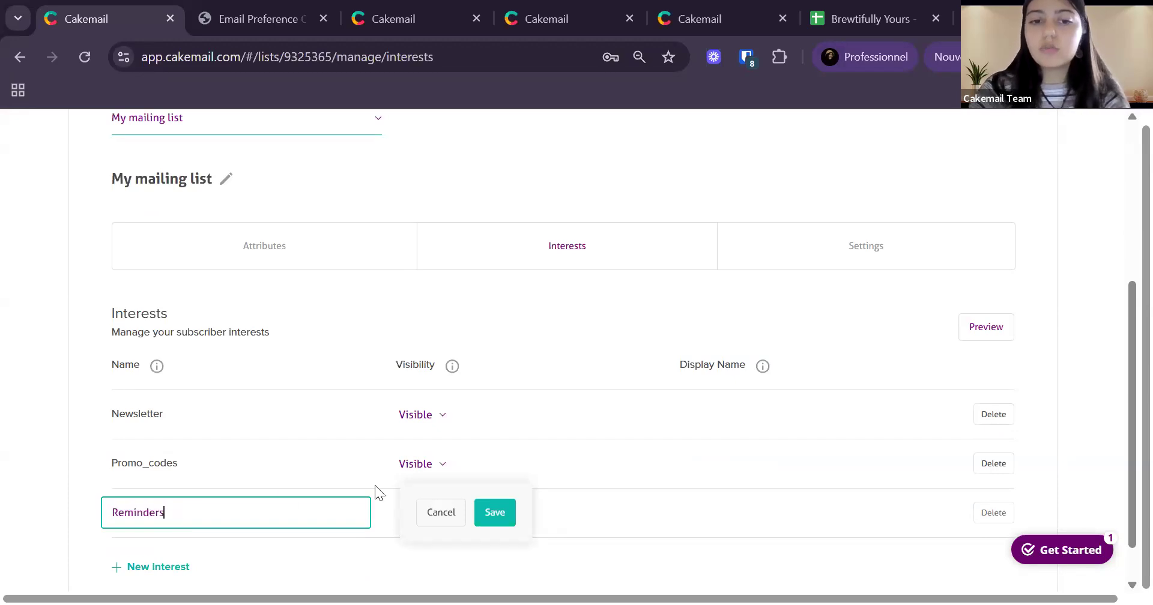
{"action": "left_click", "coordinate": [504, 511]}
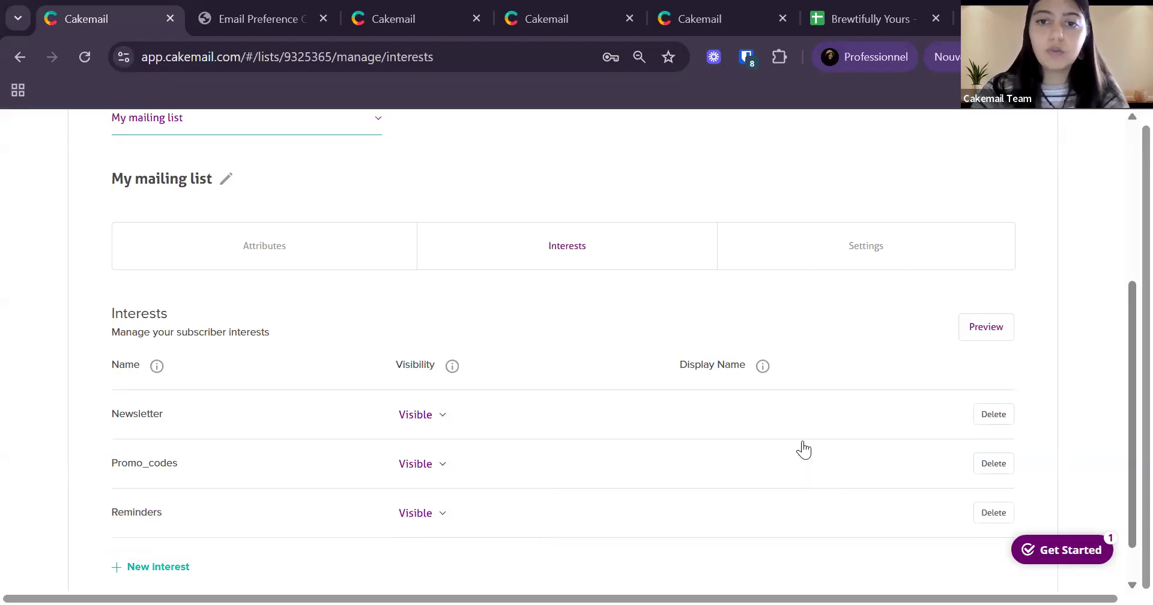
Give the three interests the display names Newsletter, Promo Codes and Reminders, saving each one
{"action": "left_click", "coordinate": [703, 416]}
{"action": "type", "text": "N"}
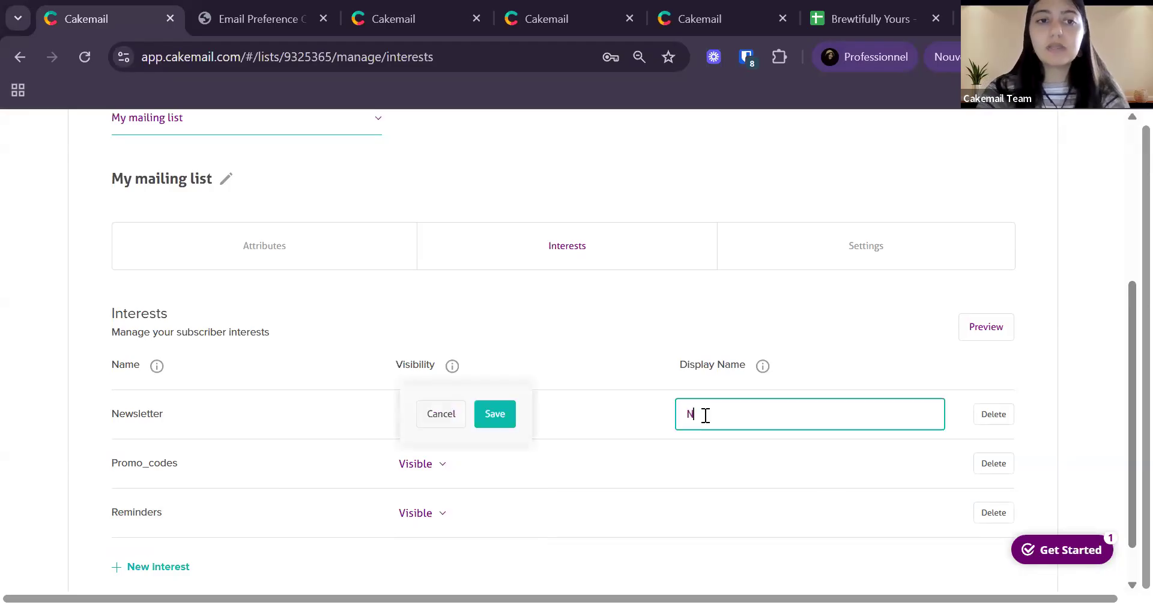
{"action": "type", "text": "ewsletter"}
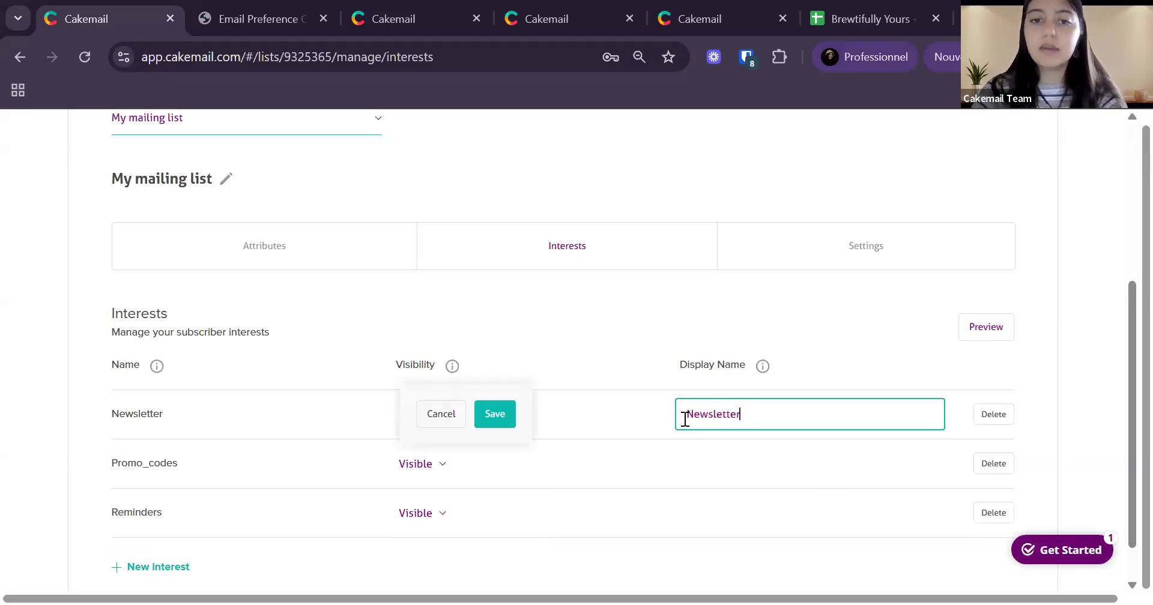
{"action": "left_click", "coordinate": [513, 420]}
{"action": "left_click", "coordinate": [721, 469]}
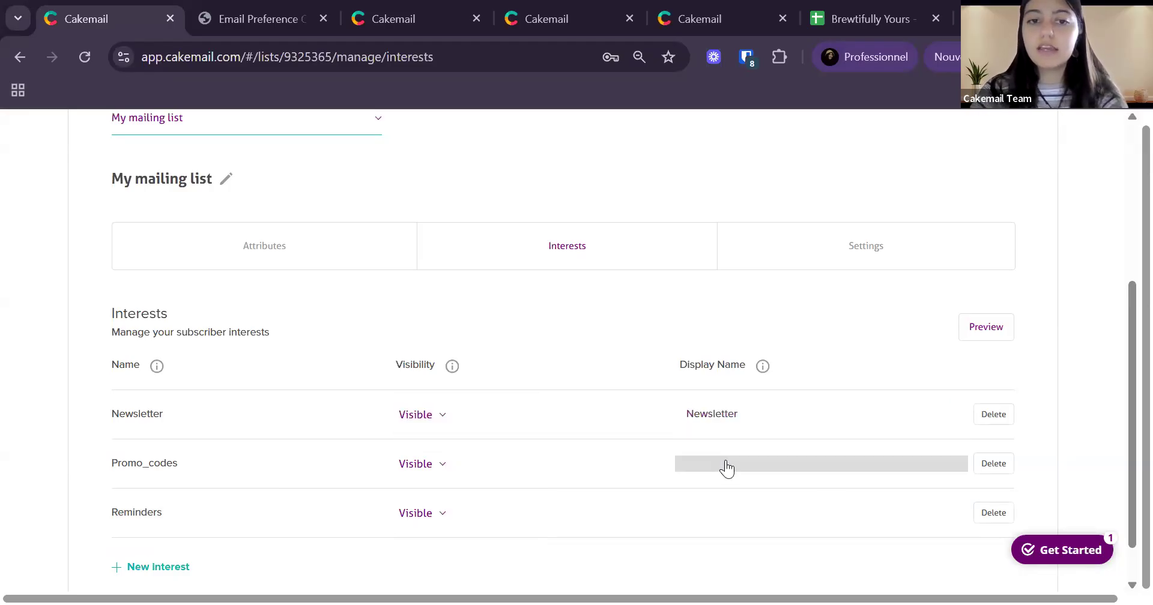
{"action": "type", "text": "Promo"}
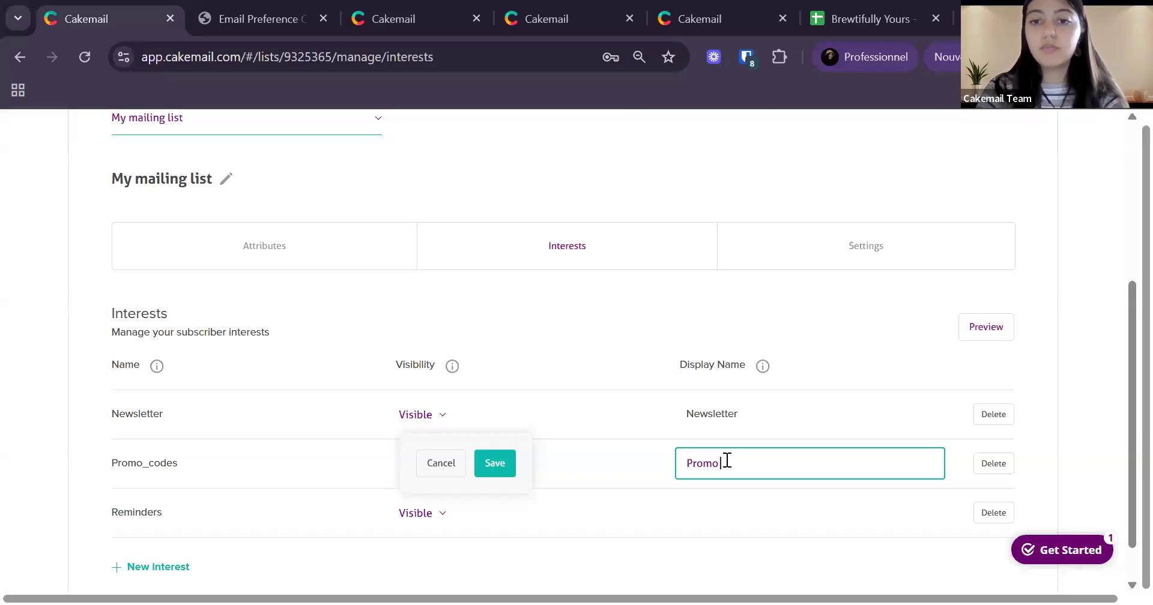
{"action": "type", "text": " Codes"}
{"action": "left_click", "coordinate": [510, 464]}
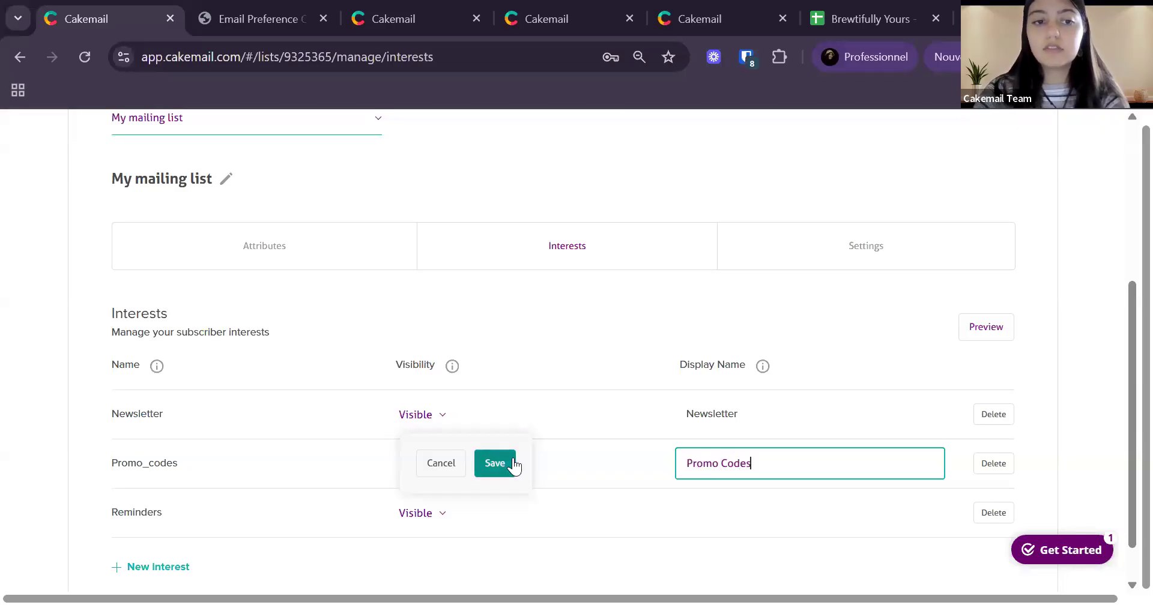
{"action": "left_click", "coordinate": [752, 523]}
{"action": "type", "text": "R"}
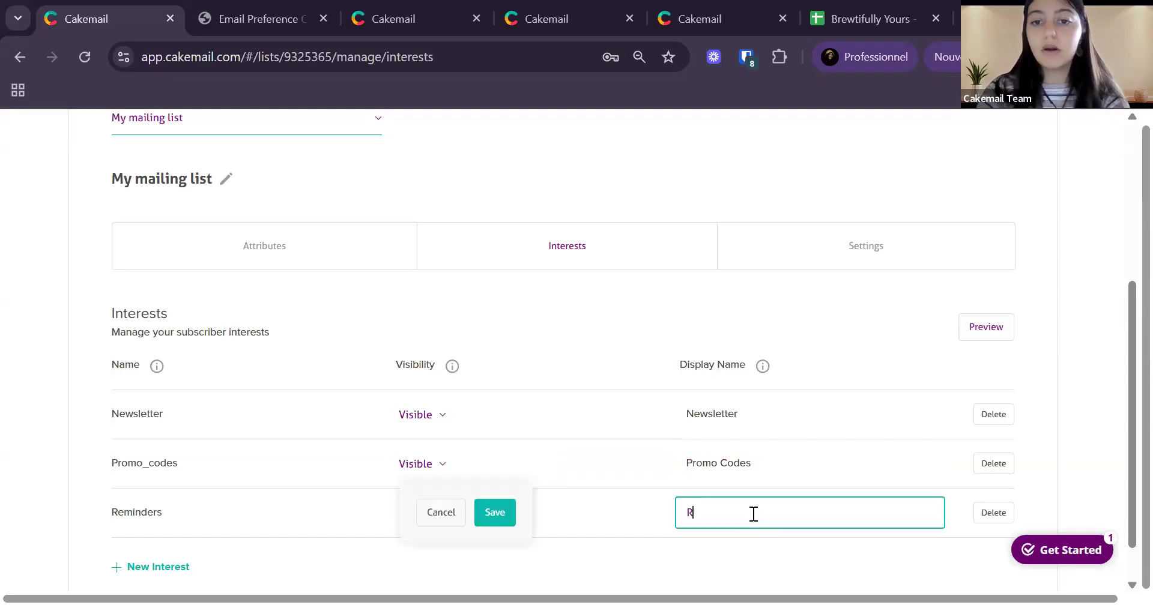
{"action": "type", "text": "eminders"}
{"action": "left_click", "coordinate": [507, 511]}
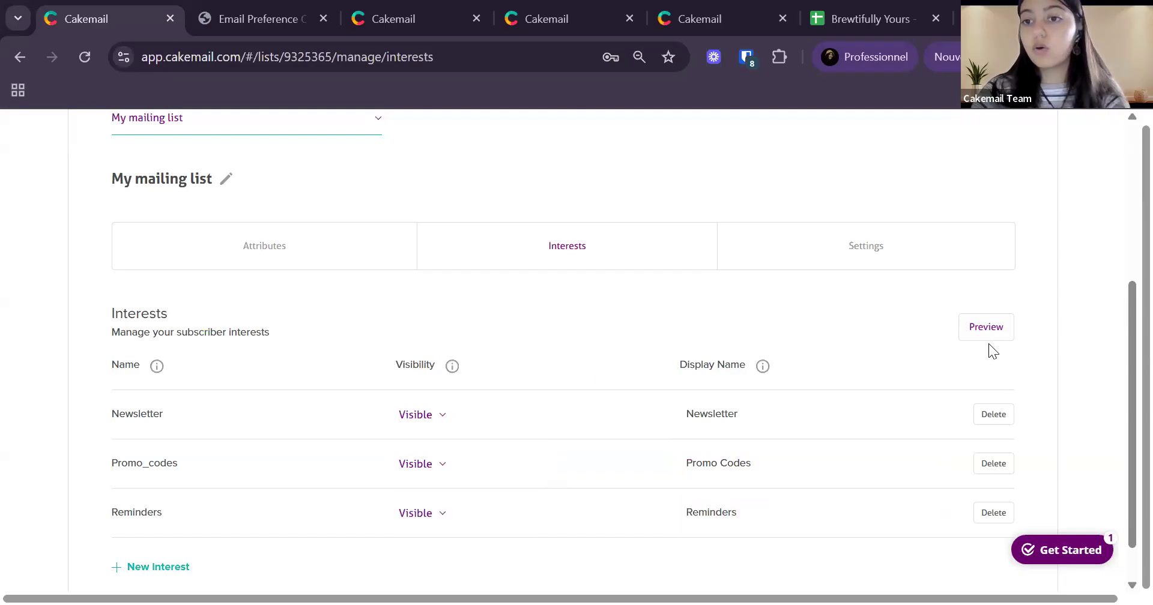
Preview the preference page with the new interests, try turning on Promo Codes, and return to the list management page
{"action": "left_click", "coordinate": [999, 329]}
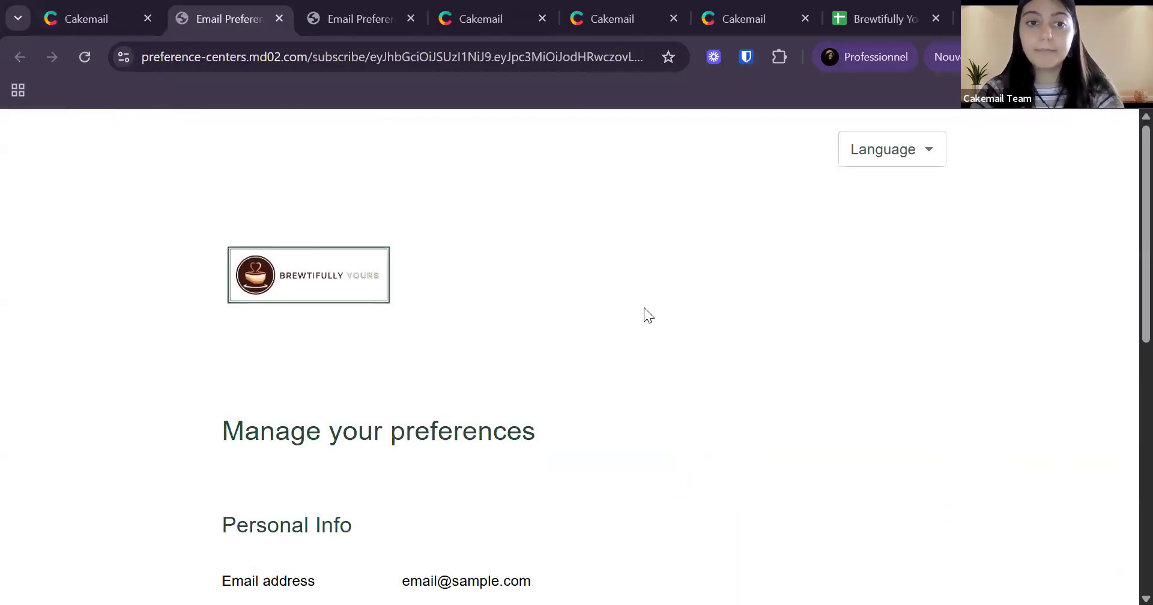
{"action": "scroll", "coordinate": [644, 307], "scroll_direction": "down", "scroll_amount": 5}
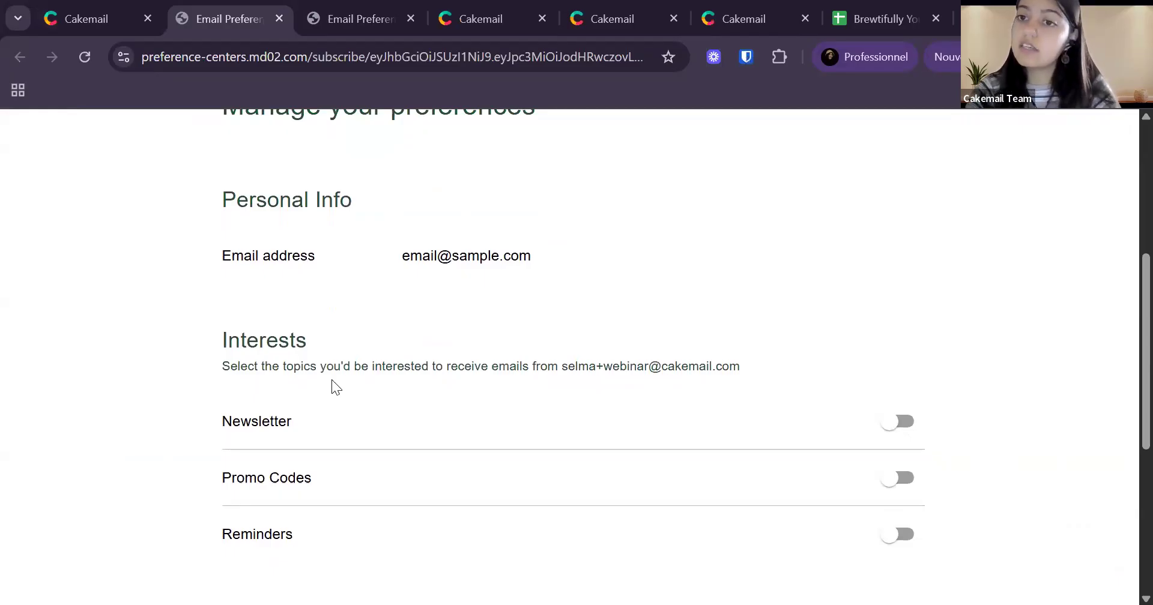
{"action": "scroll", "coordinate": [420, 381], "scroll_direction": "down", "scroll_amount": 1}
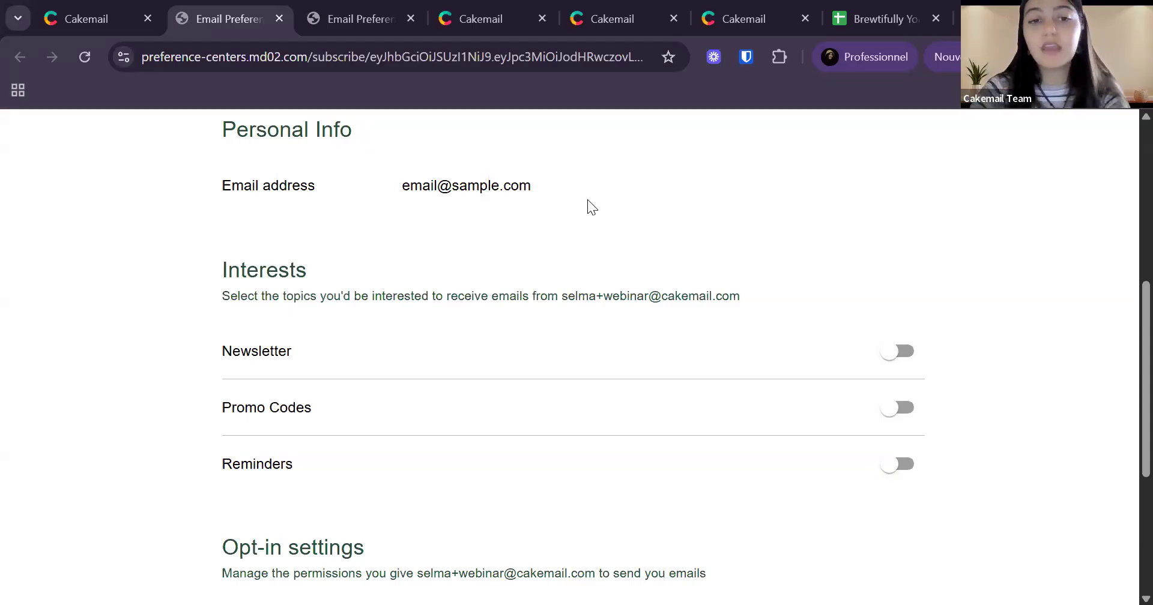
{"action": "left_click", "coordinate": [883, 410]}
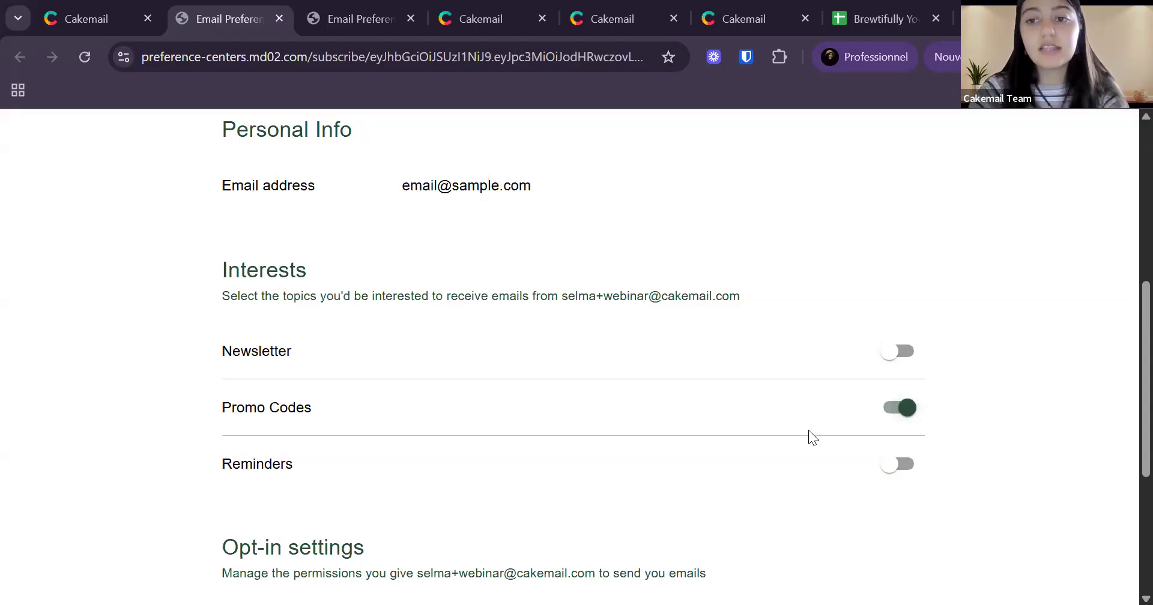
{"action": "scroll", "coordinate": [810, 435], "scroll_direction": "down", "scroll_amount": 1}
{"action": "scroll", "coordinate": [809, 430], "scroll_direction": "down", "scroll_amount": 4}
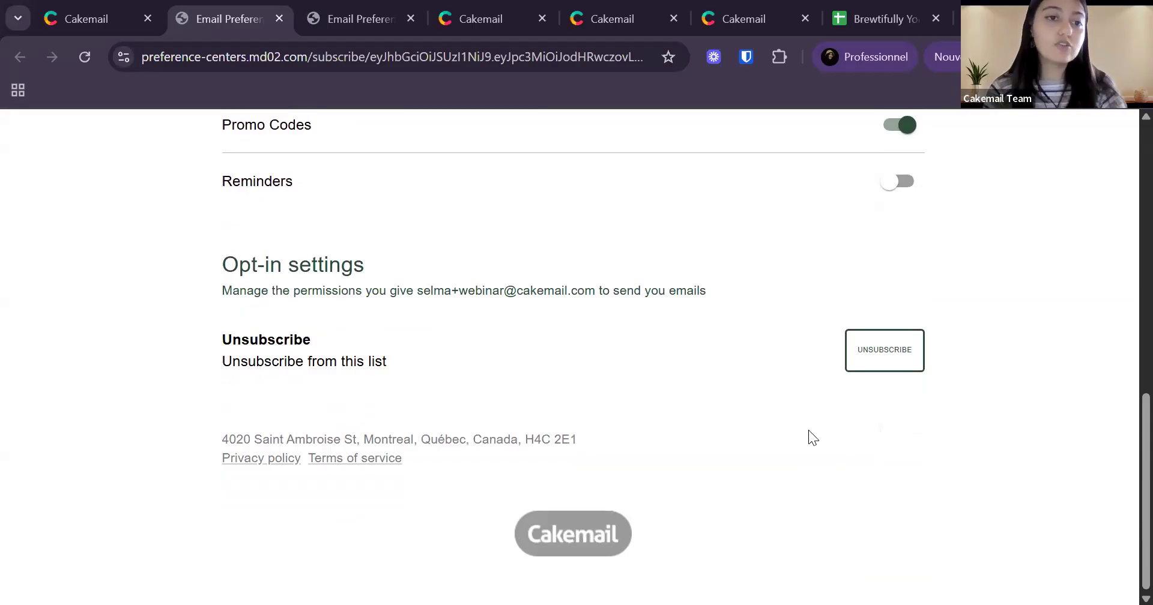
{"action": "left_click", "coordinate": [95, 13]}
{"action": "scroll", "coordinate": [1070, 162], "scroll_direction": "up", "scroll_amount": 5}
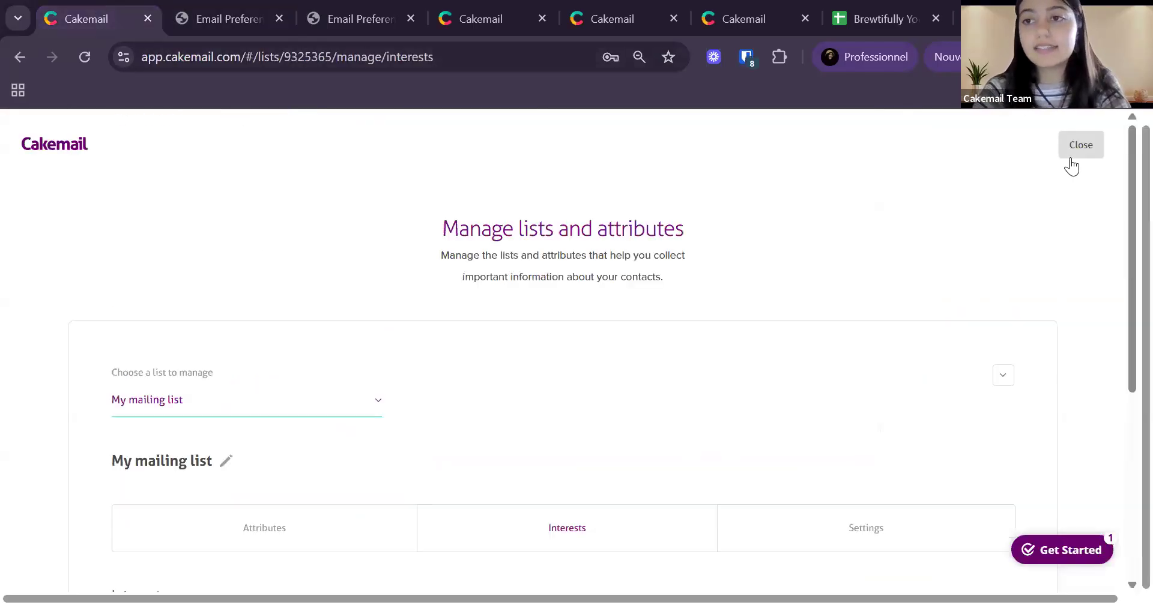
Leave list management and review the contact details of the first contact tagged coffeeenthusiasts, including the Interests field
{"action": "left_click", "coordinate": [1088, 140]}
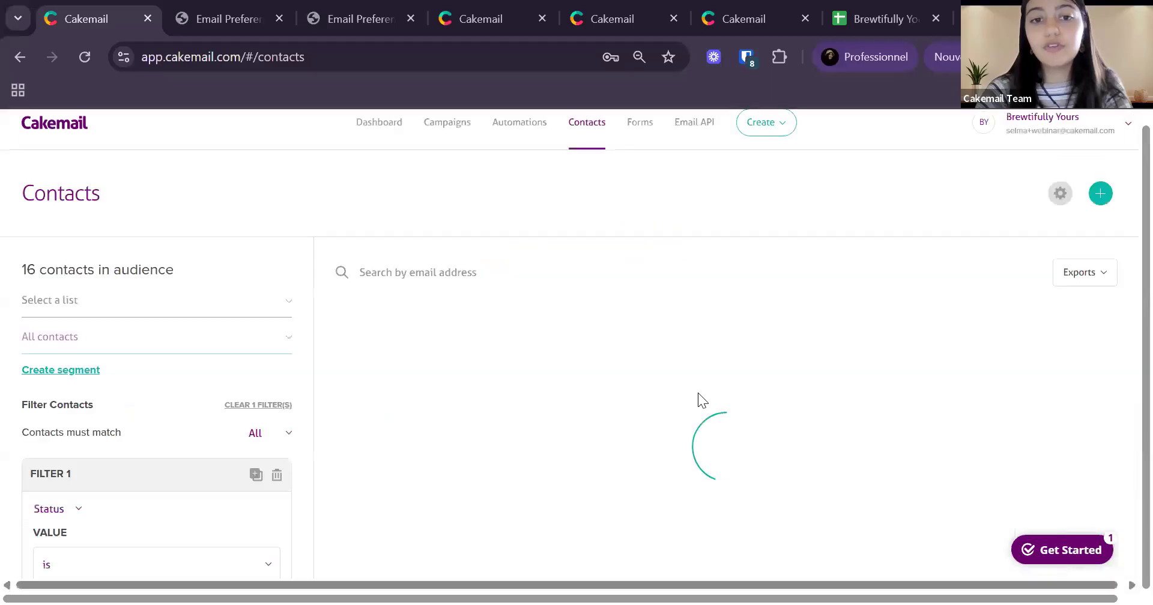
{"action": "scroll", "coordinate": [698, 393], "scroll_direction": "down", "scroll_amount": 1}
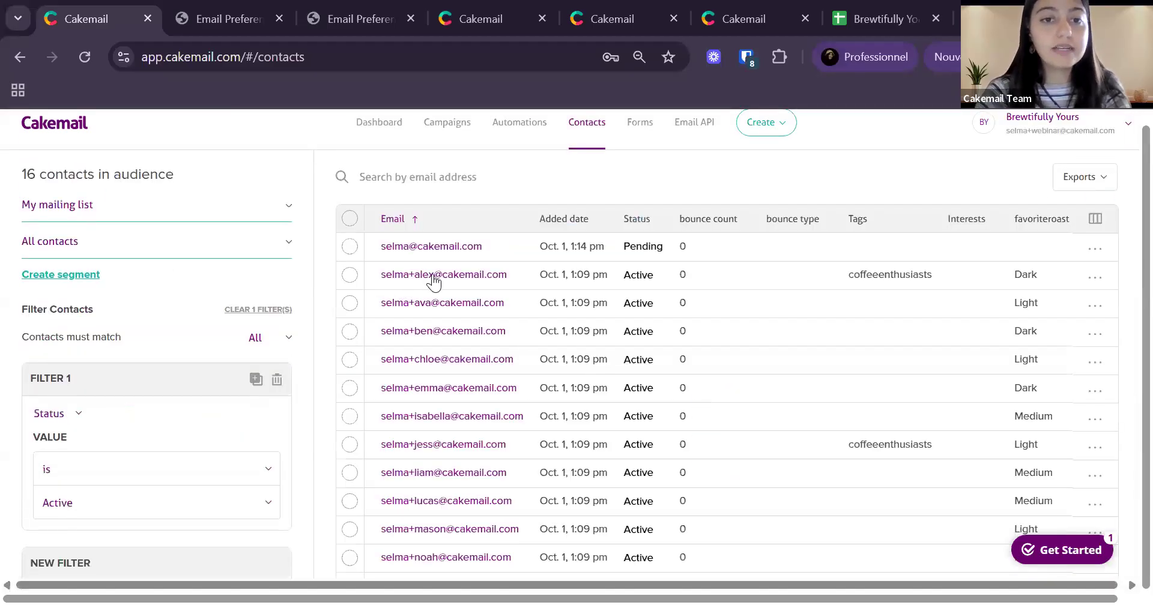
{"action": "left_click", "coordinate": [433, 277]}
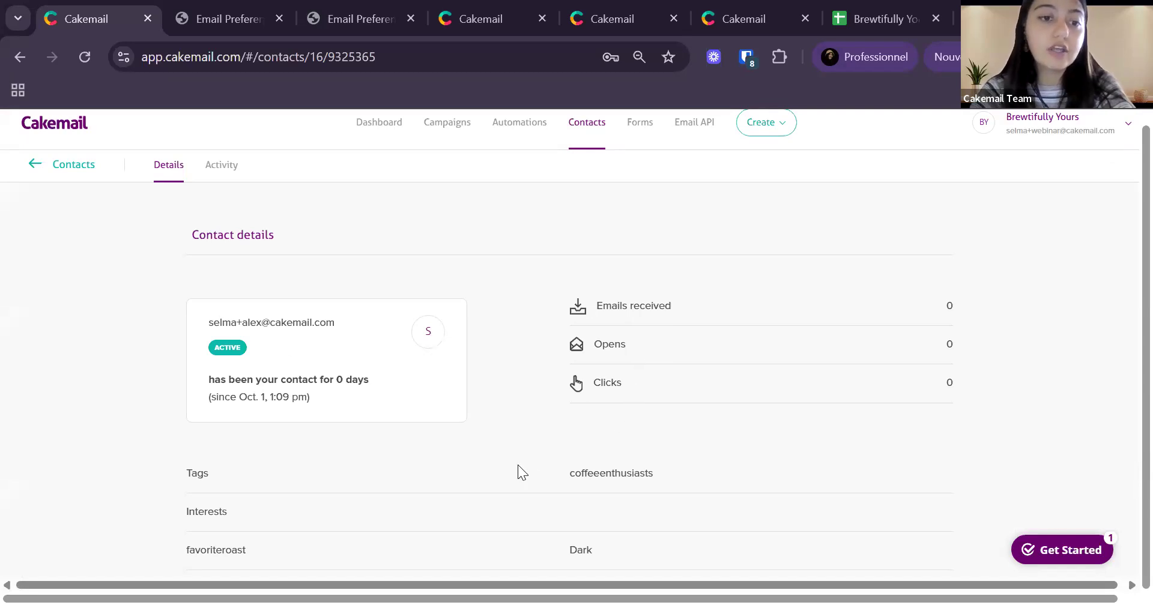
{"action": "scroll", "coordinate": [518, 465], "scroll_direction": "down", "scroll_amount": 1}
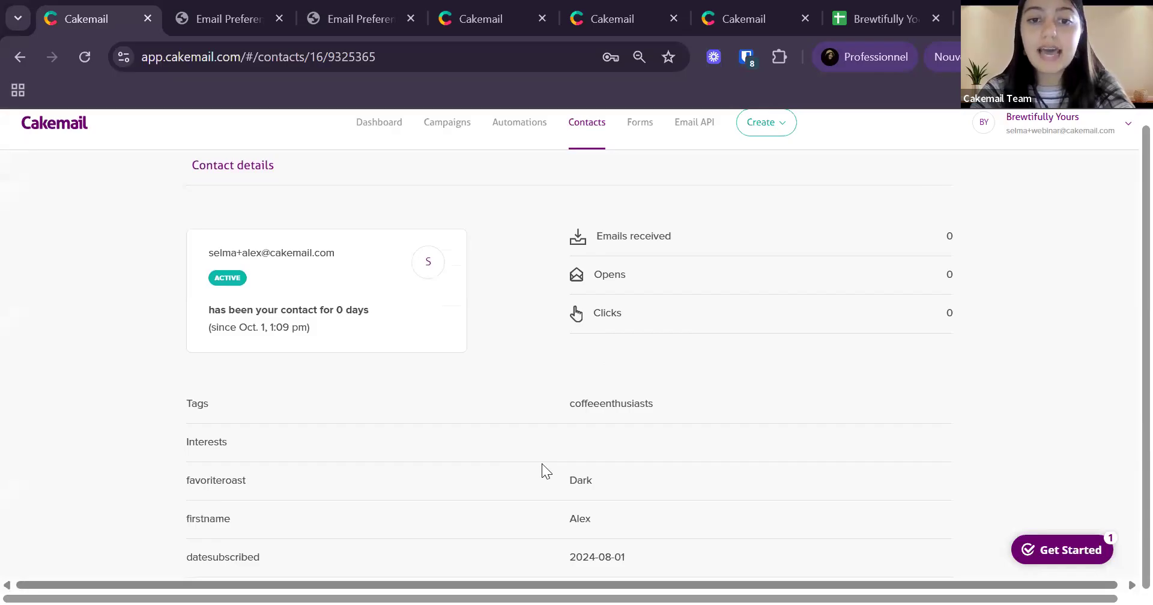
{"action": "scroll", "coordinate": [541, 463], "scroll_direction": "down", "scroll_amount": 1}
{"action": "left_click_drag", "start_coordinate": [182, 374], "coordinate": [234, 380]}
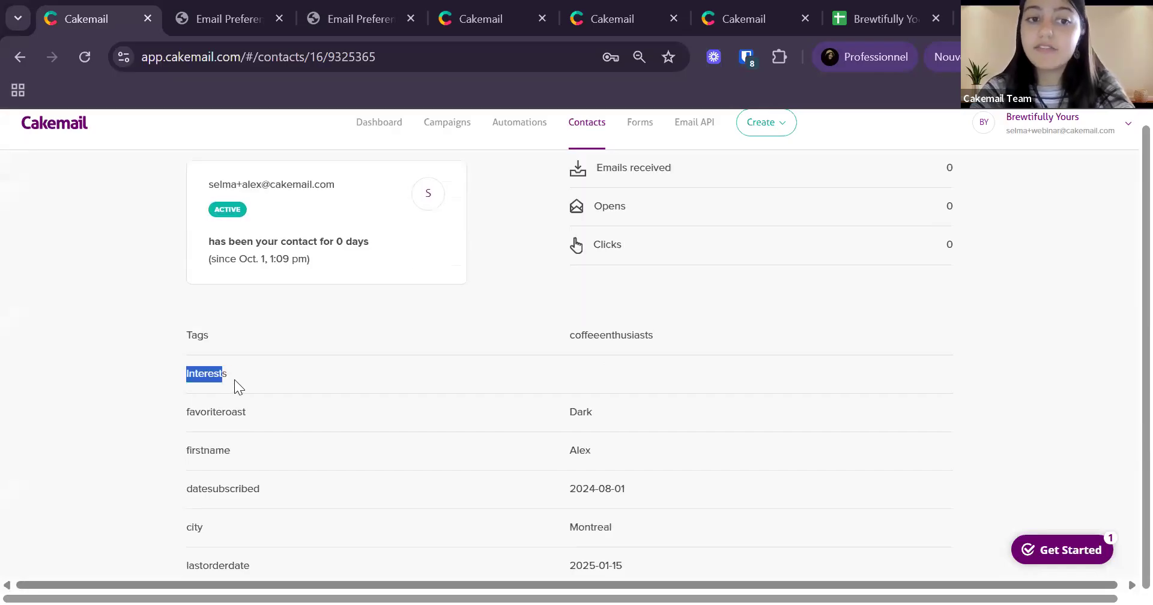
{"action": "scroll", "coordinate": [280, 410], "scroll_direction": "down", "scroll_amount": 2}
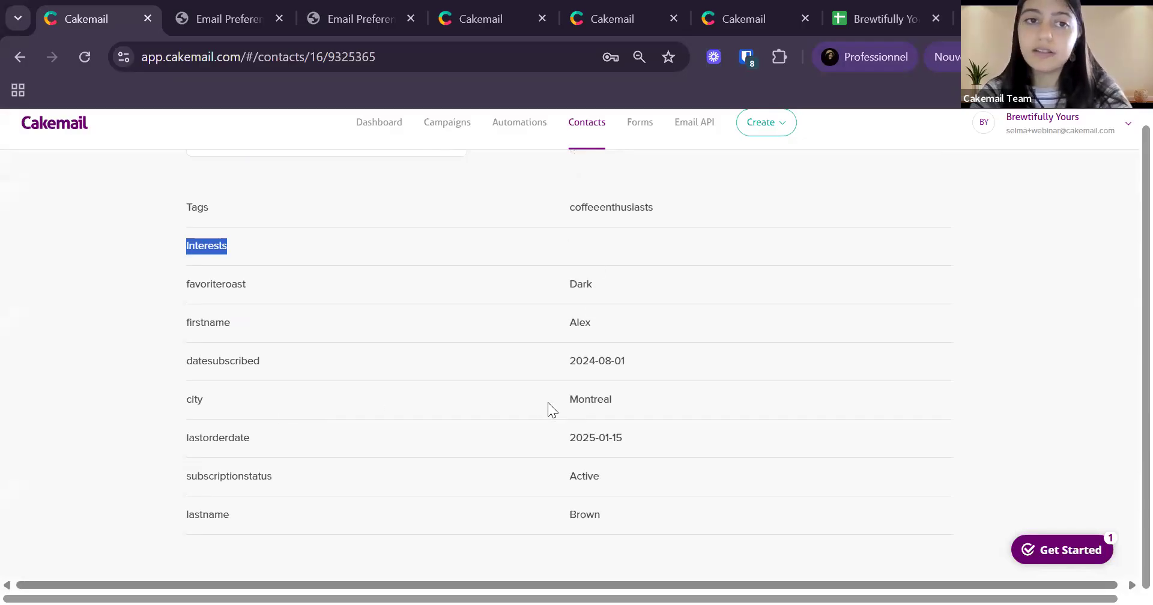
{"action": "scroll", "coordinate": [548, 402], "scroll_direction": "up", "scroll_amount": 5}
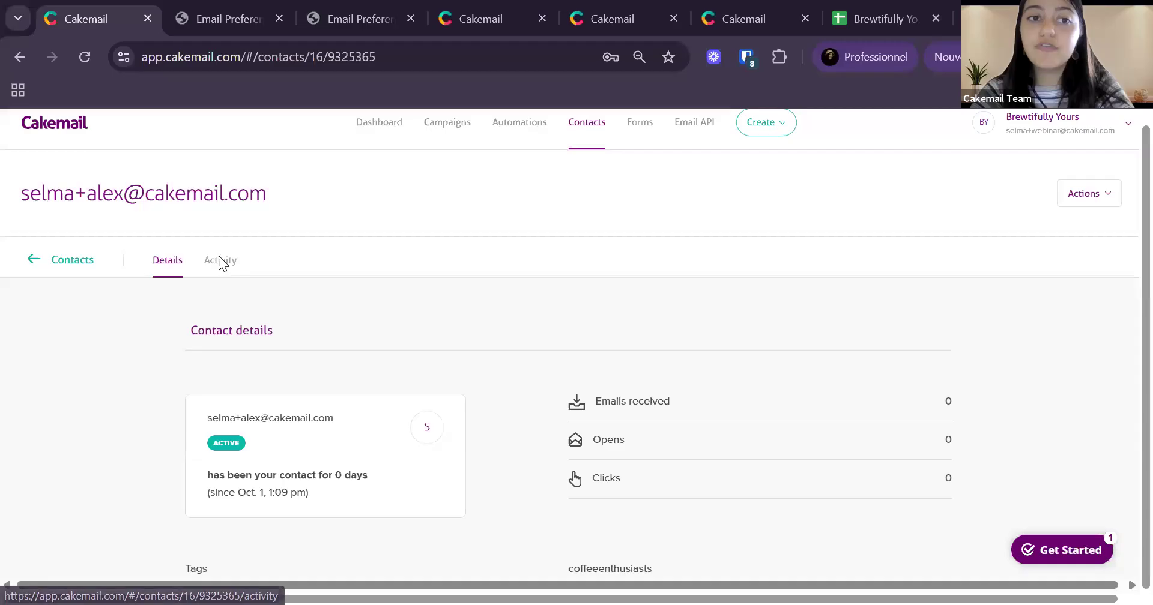
Review the same contact's activity log, and return to the contacts list
{"action": "left_click", "coordinate": [219, 261]}
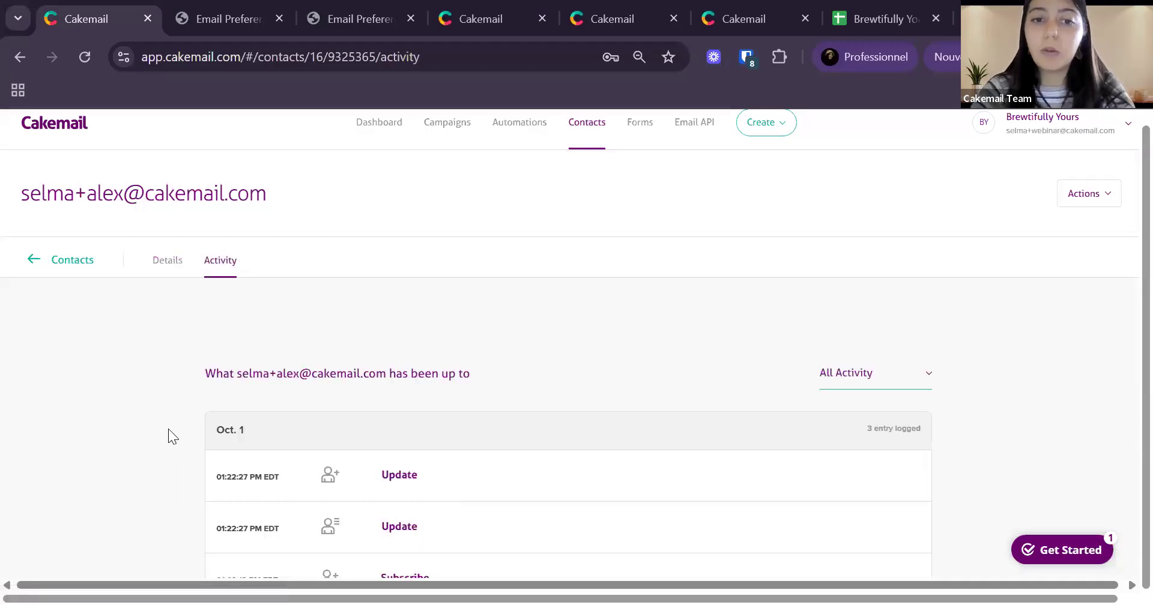
{"action": "scroll", "coordinate": [168, 428], "scroll_direction": "down", "scroll_amount": 3}
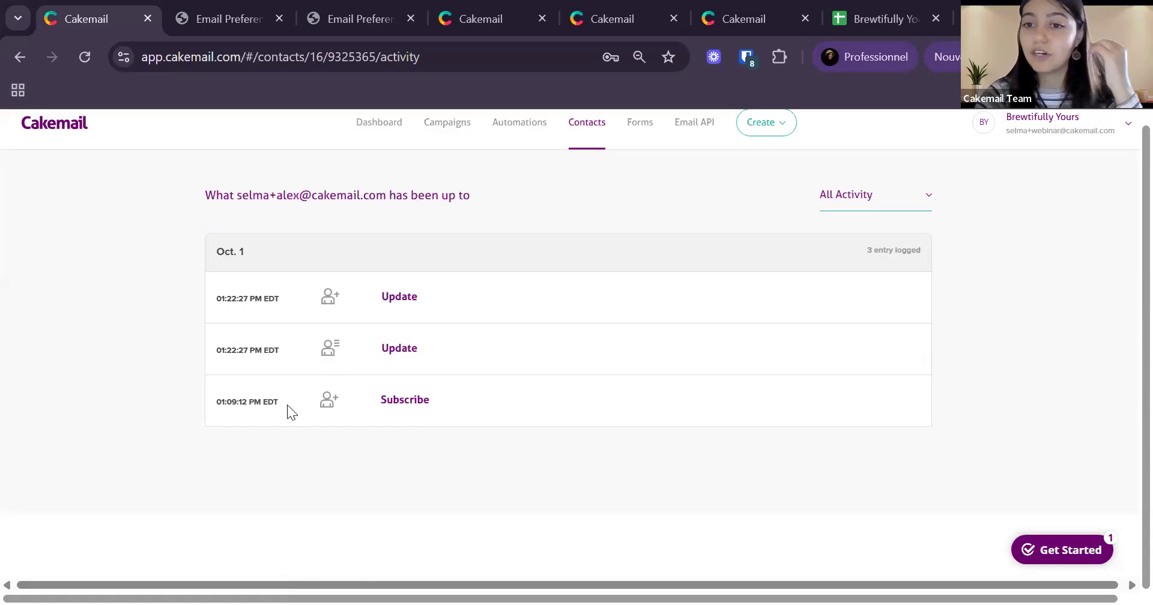
{"action": "scroll", "coordinate": [287, 410], "scroll_direction": "up", "scroll_amount": 3}
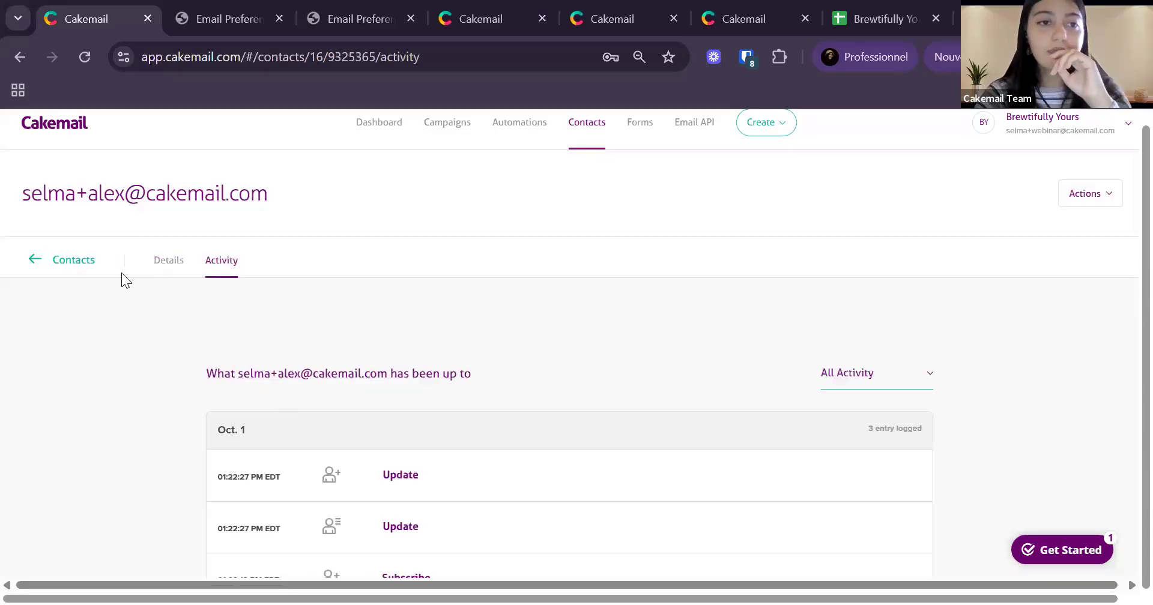
{"action": "left_click", "coordinate": [85, 263]}
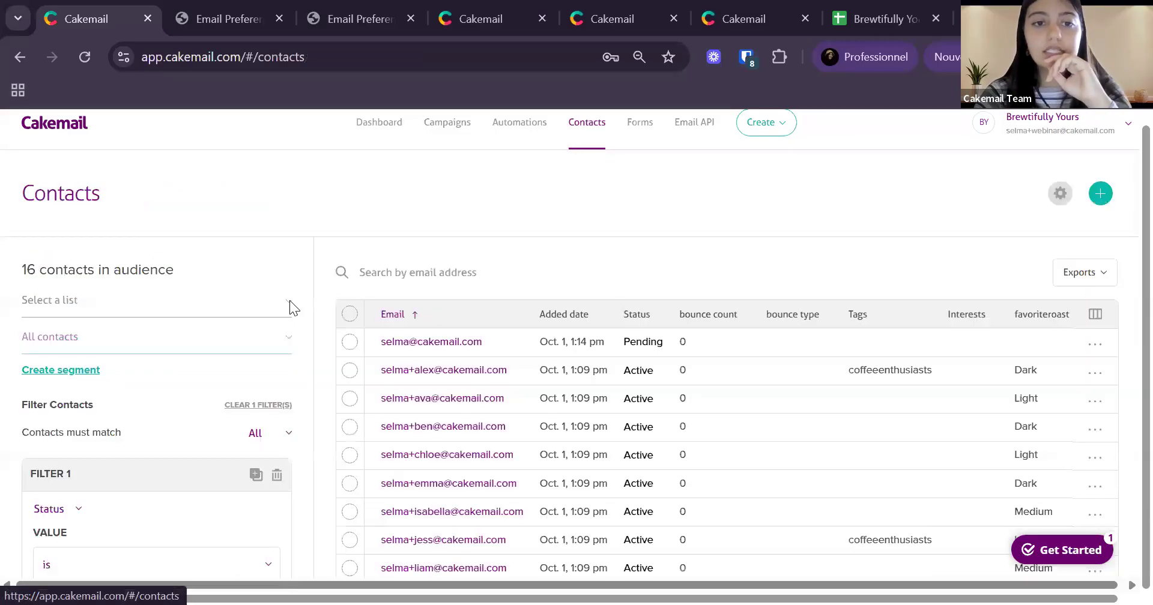
Select the pending contact, bring up its permanent deletion confirmation, cancel it and end the selection
{"action": "left_click", "coordinate": [349, 343]}
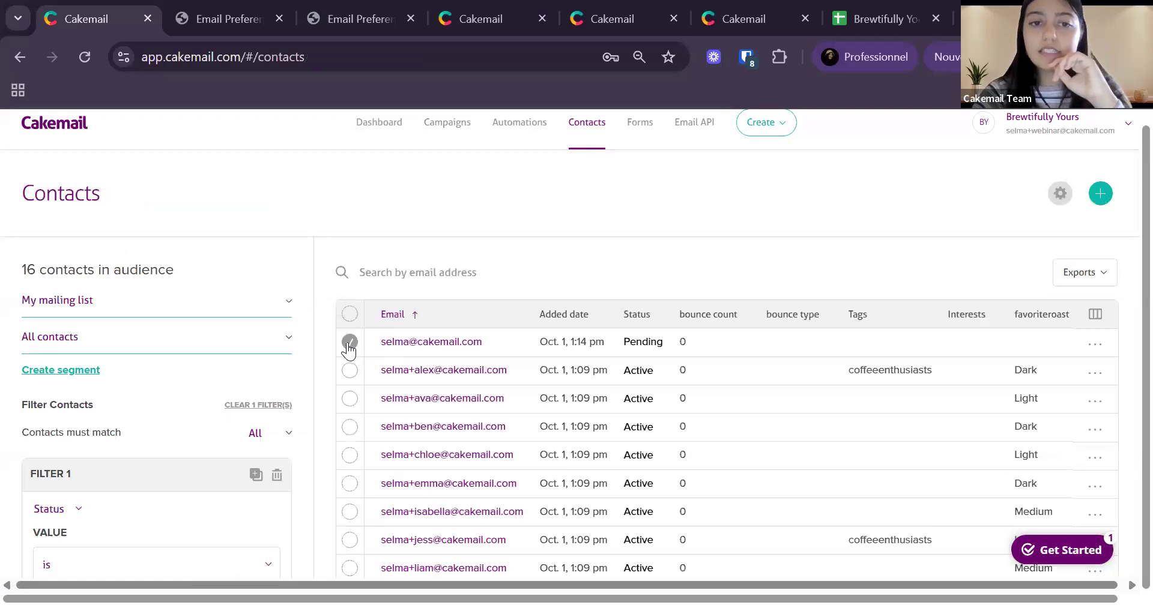
{"action": "left_click", "coordinate": [349, 342]}
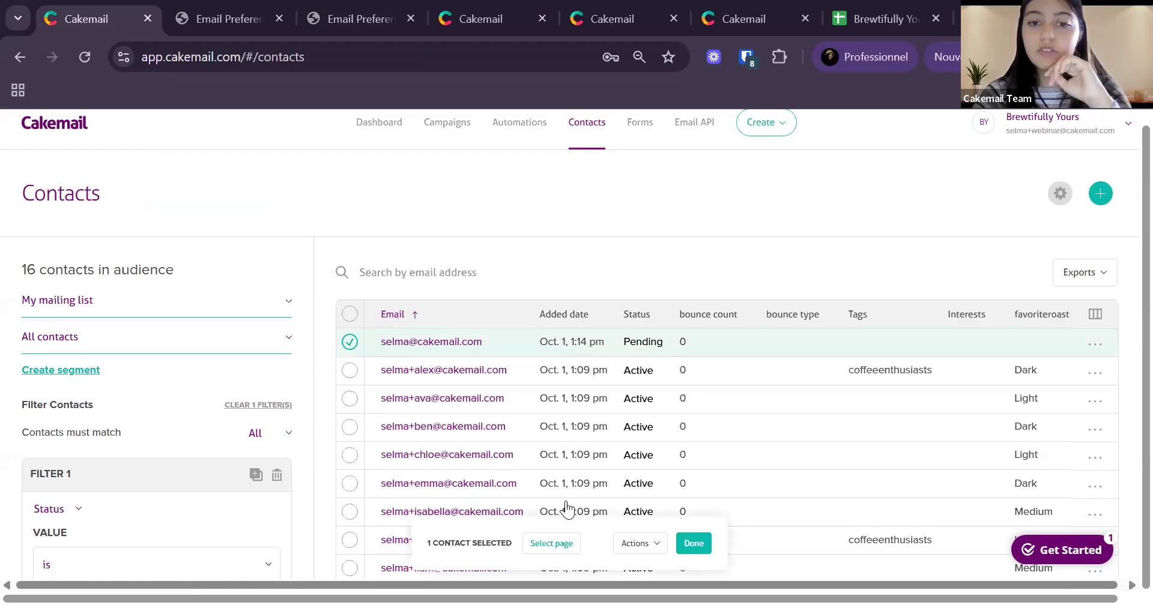
{"action": "left_click", "coordinate": [627, 550]}
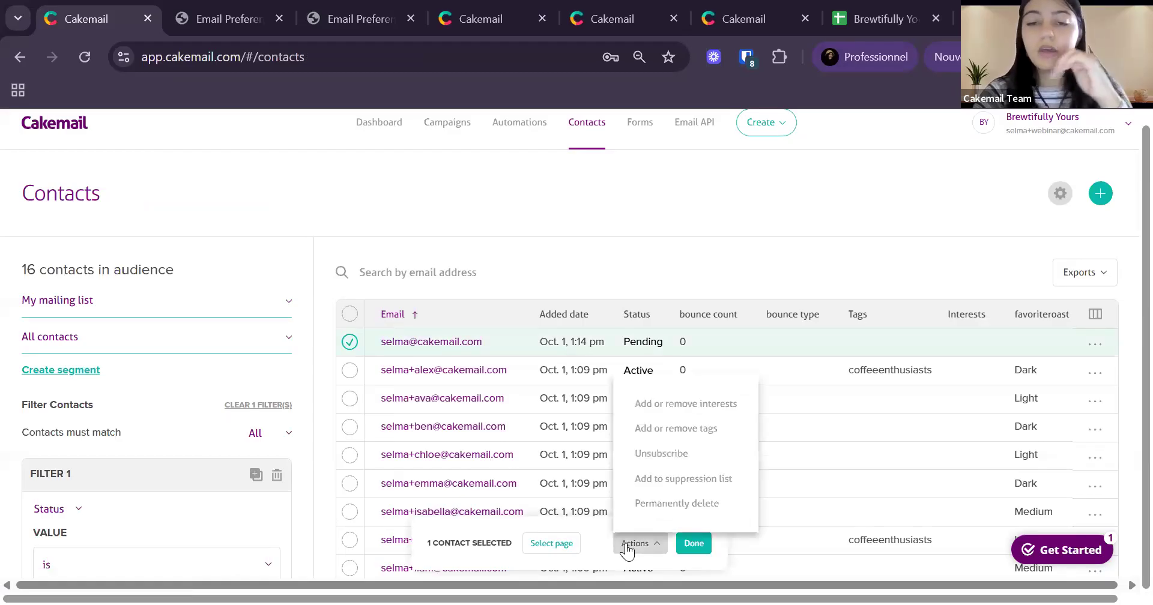
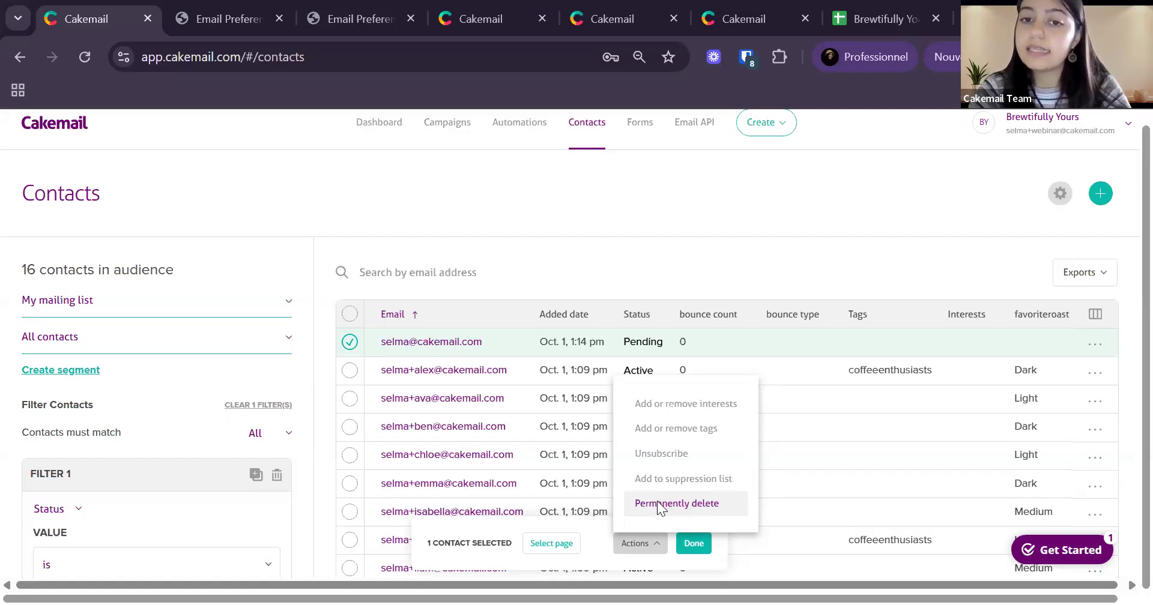
{"action": "left_click", "coordinate": [661, 507]}
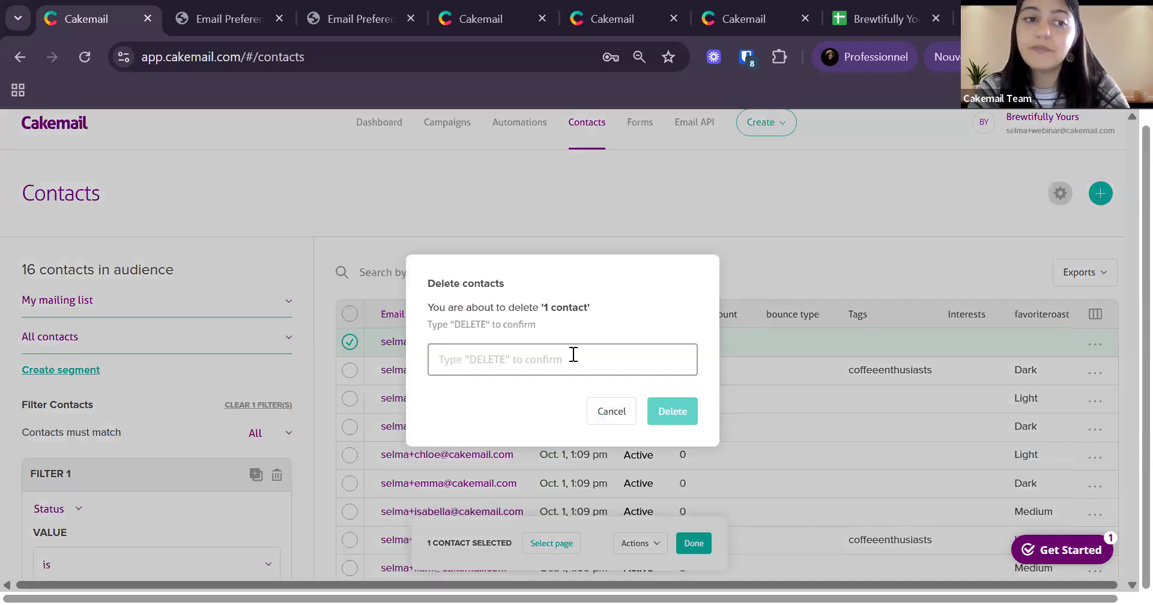
{"action": "left_click", "coordinate": [611, 412]}
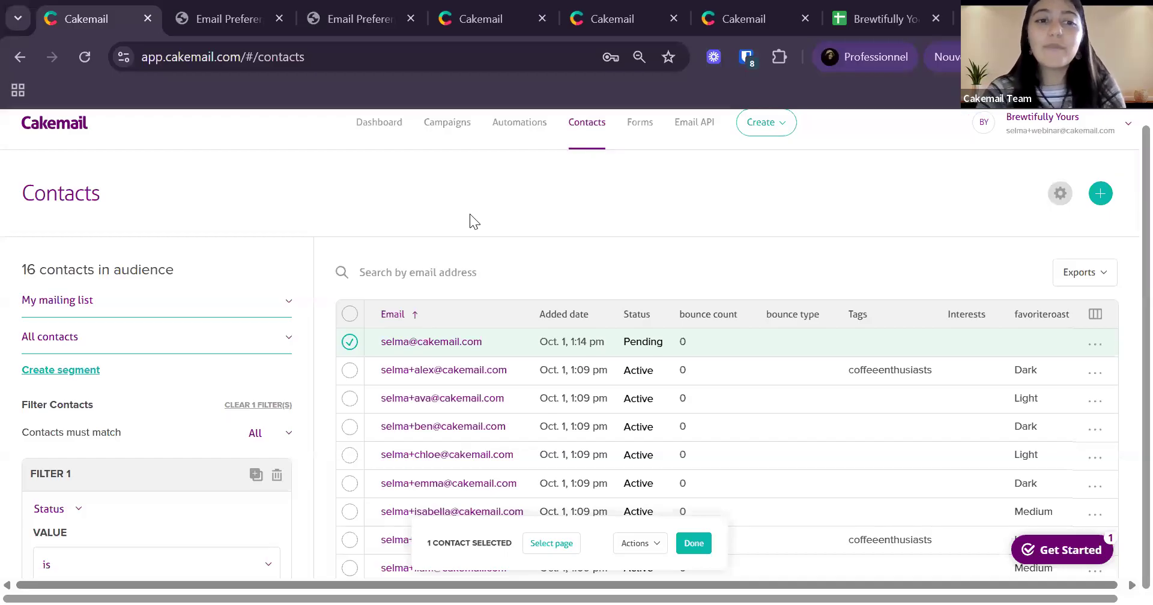
{"action": "scroll", "coordinate": [470, 214], "scroll_direction": "down", "scroll_amount": 2}
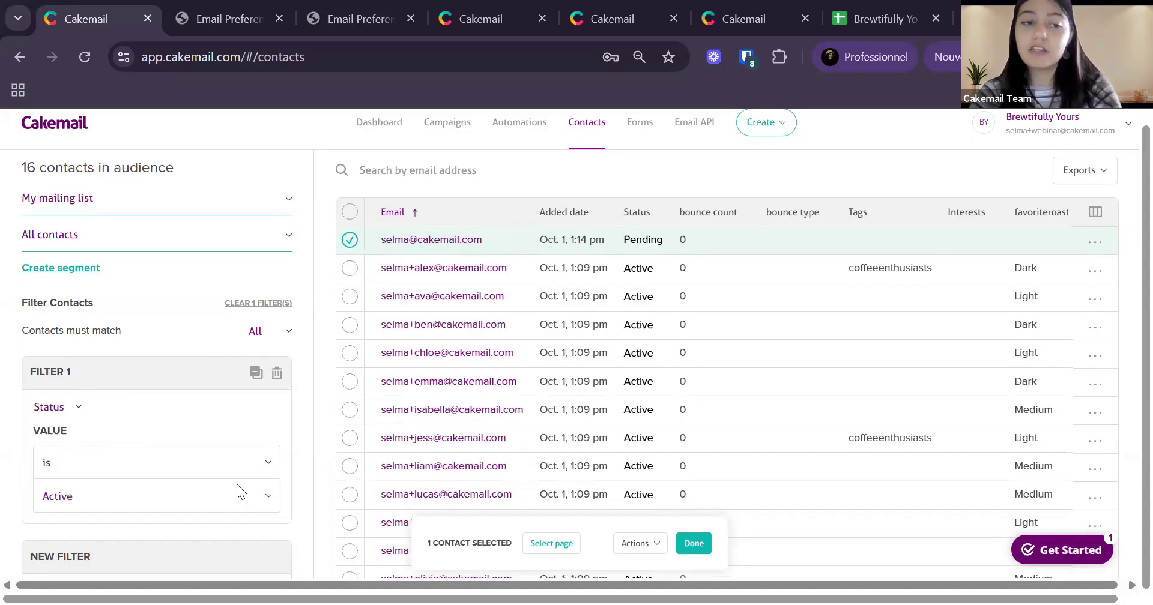
{"action": "left_click", "coordinate": [692, 544]}
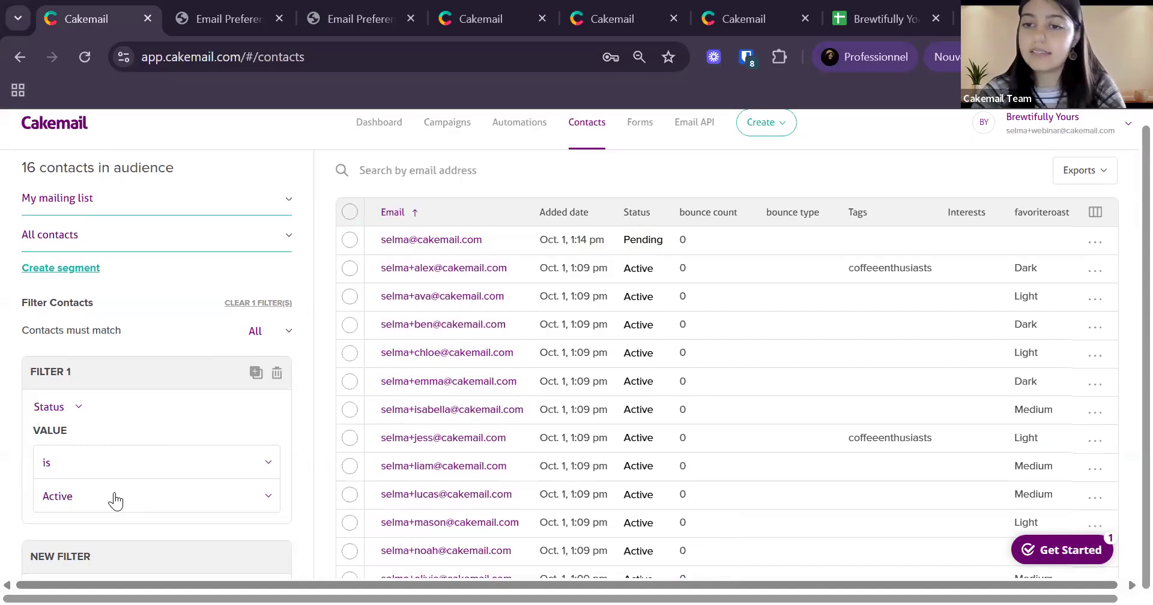
Filter the contacts of My mailing list by status Unsubscribed, Pending and Hard bounced in turn
{"action": "left_click", "coordinate": [83, 505]}
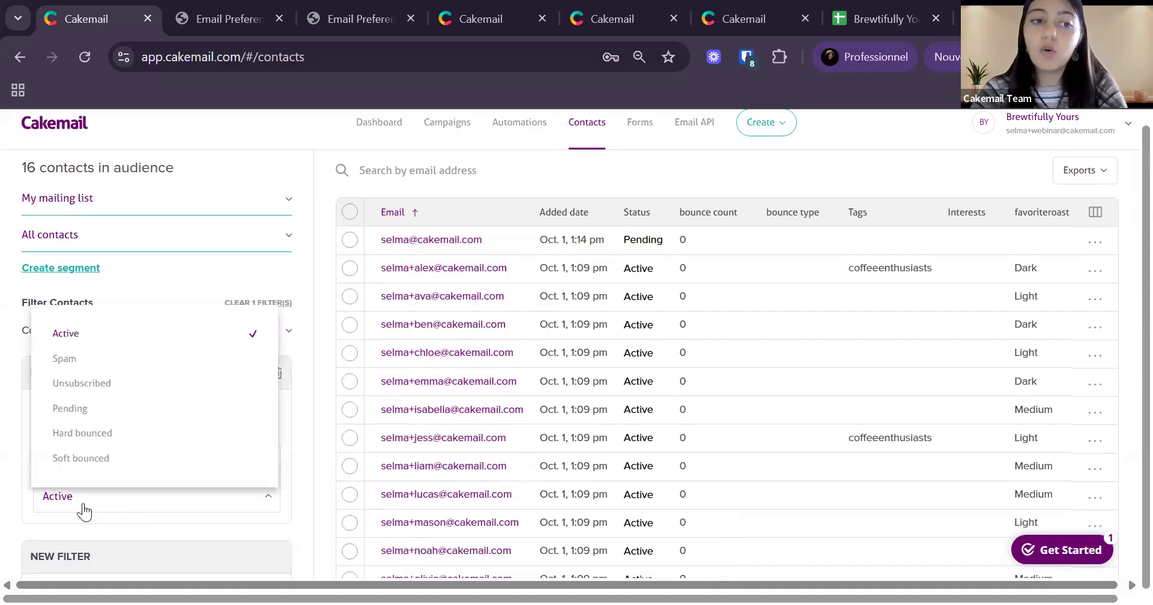
{"action": "left_click", "coordinate": [134, 387]}
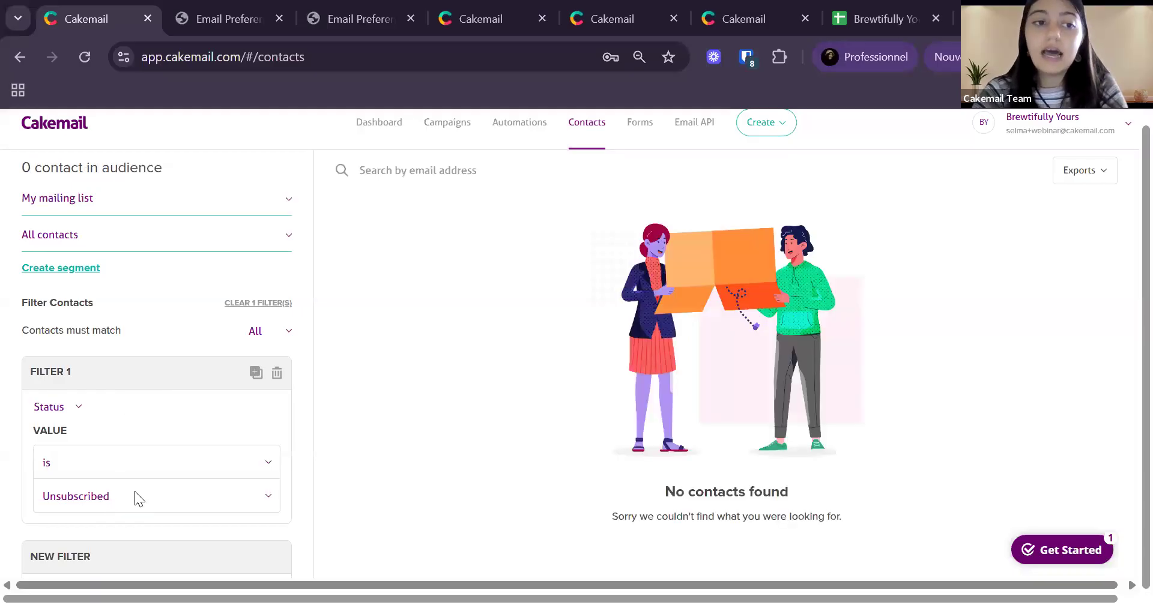
{"action": "left_click", "coordinate": [123, 510]}
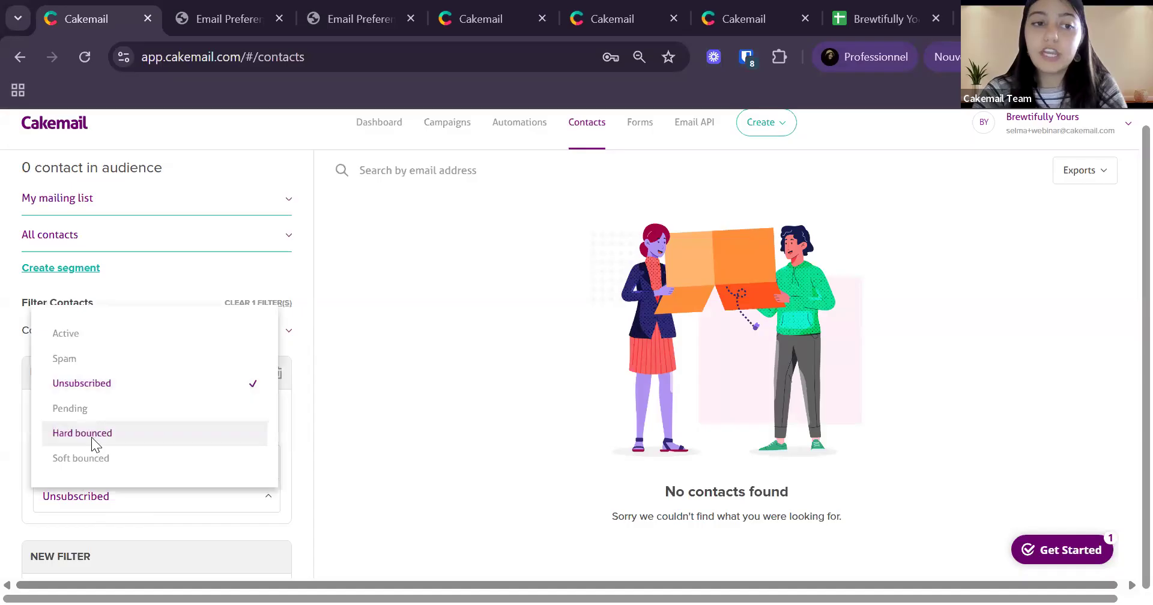
{"action": "left_click", "coordinate": [100, 404]}
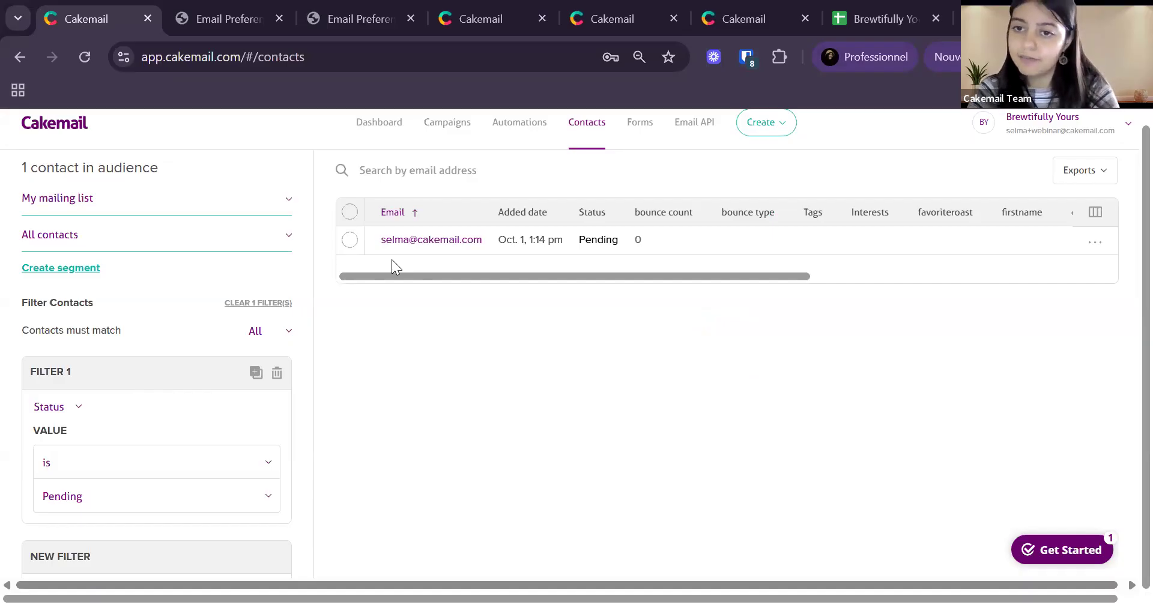
{"action": "left_click", "coordinate": [196, 501]}
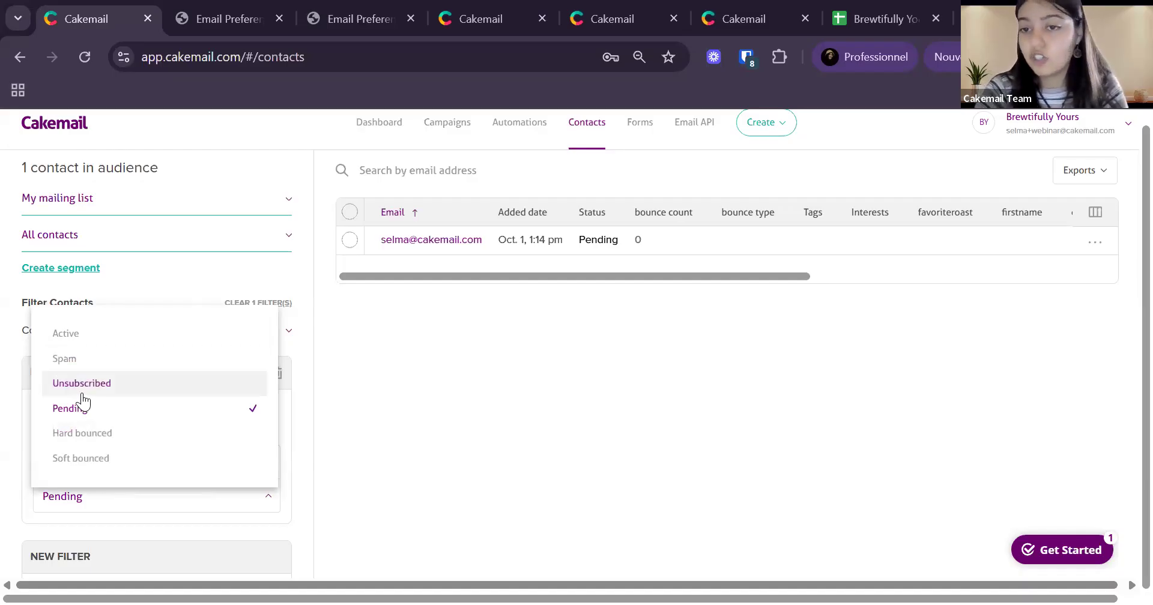
{"action": "left_click", "coordinate": [111, 445]}
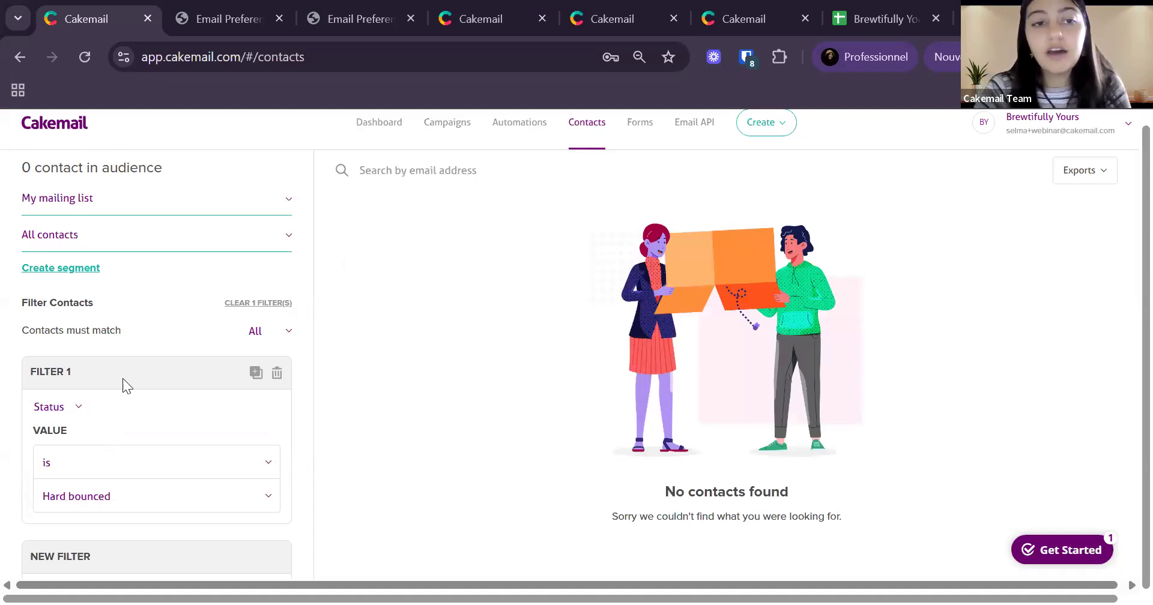
Clear the status filter from the contacts list and look through the filter types that can be added
{"action": "left_click", "coordinate": [267, 303]}
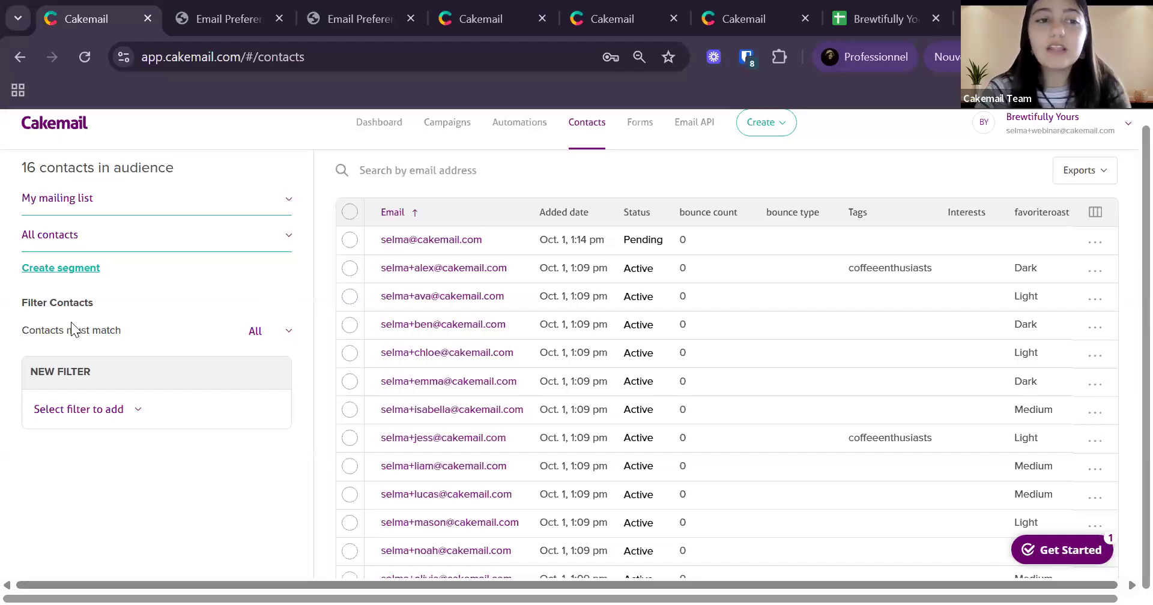
{"action": "left_click", "coordinate": [95, 415]}
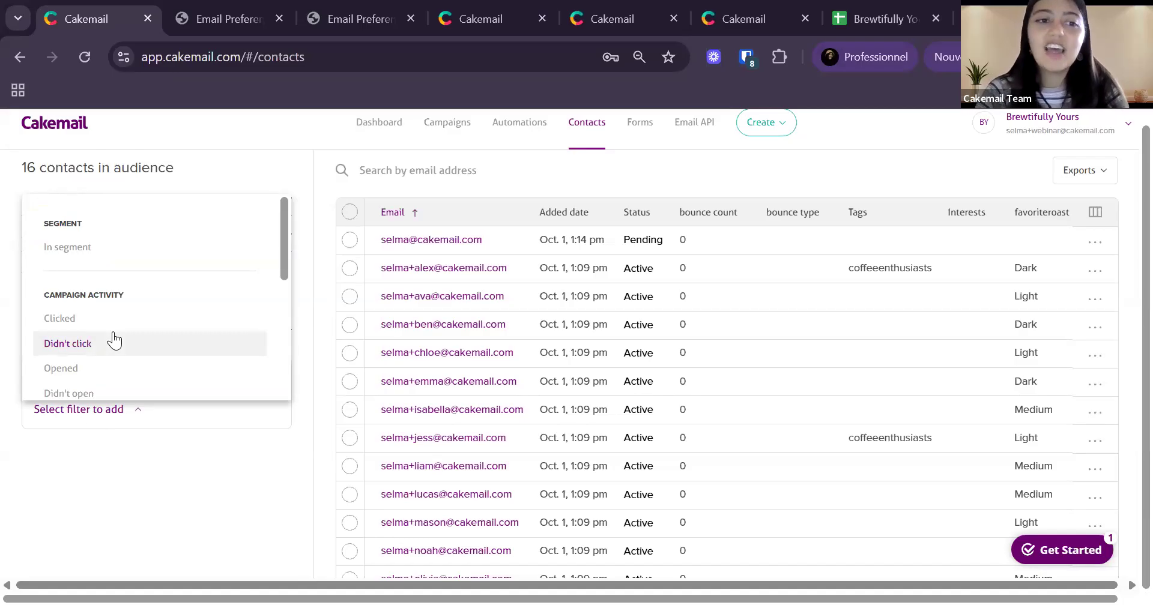
{"action": "scroll", "coordinate": [114, 340], "scroll_direction": "down", "scroll_amount": 5}
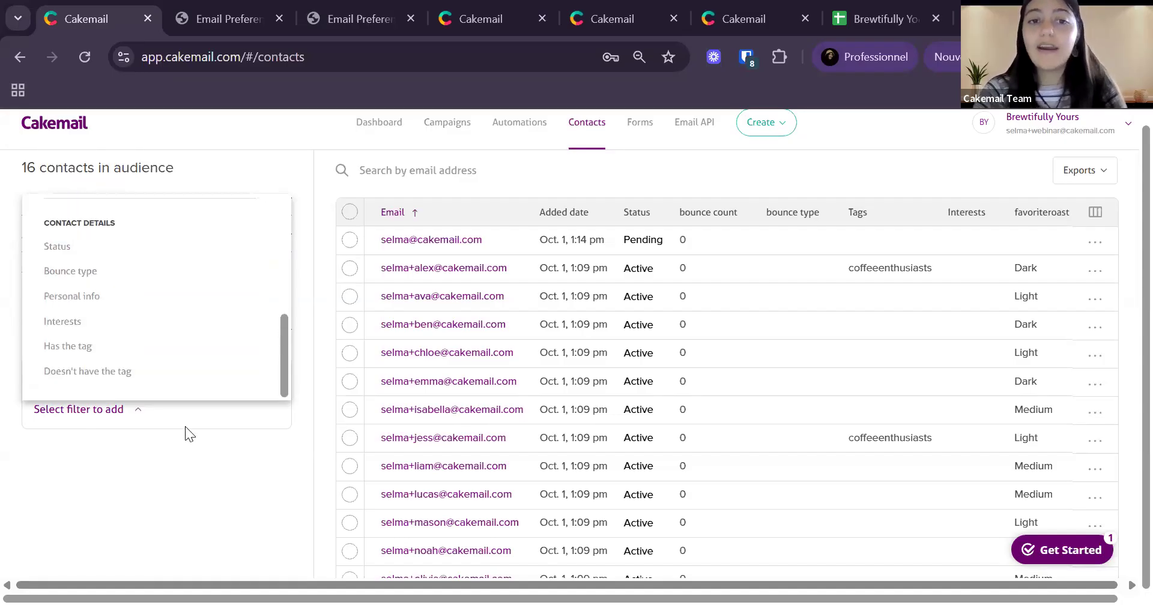
{"action": "scroll", "coordinate": [352, 185], "scroll_direction": "up", "scroll_amount": 2}
{"action": "left_click", "coordinate": [302, 180]}
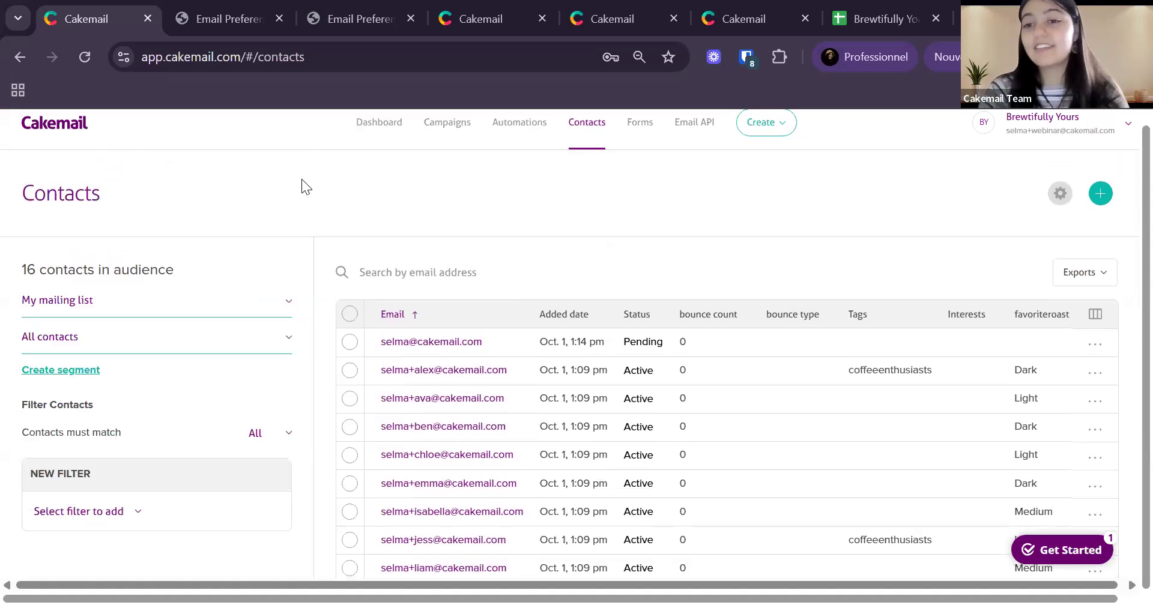